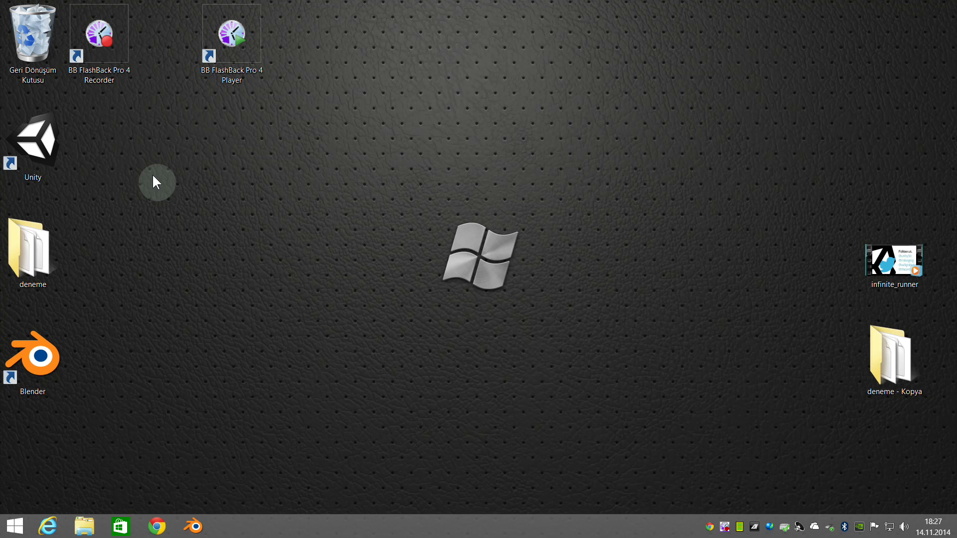
Launch Unity from the desktop shortcut to open the deneme project's Main Scene.
left_click(33, 175)
left_click(30, 250)
left_click(35, 144)
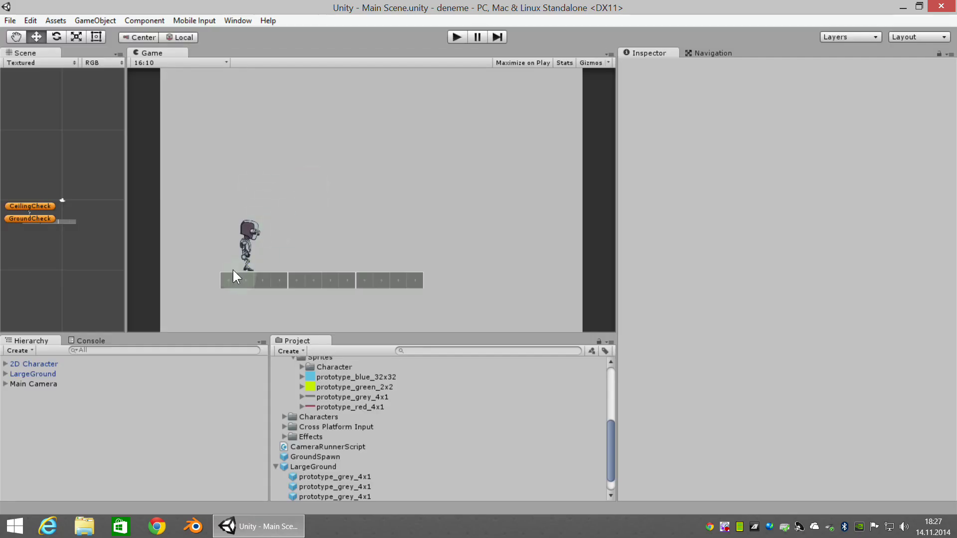
left_click(457, 38)
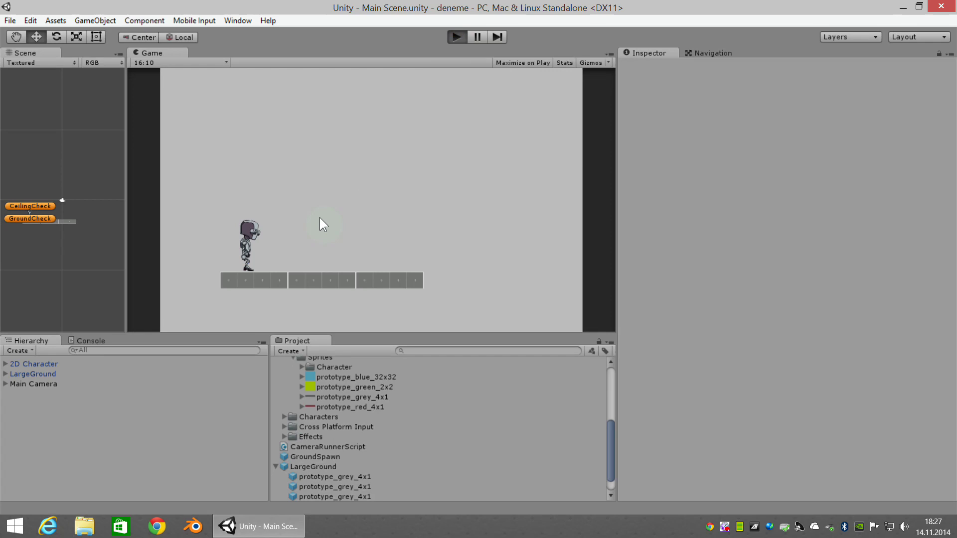
key("space")
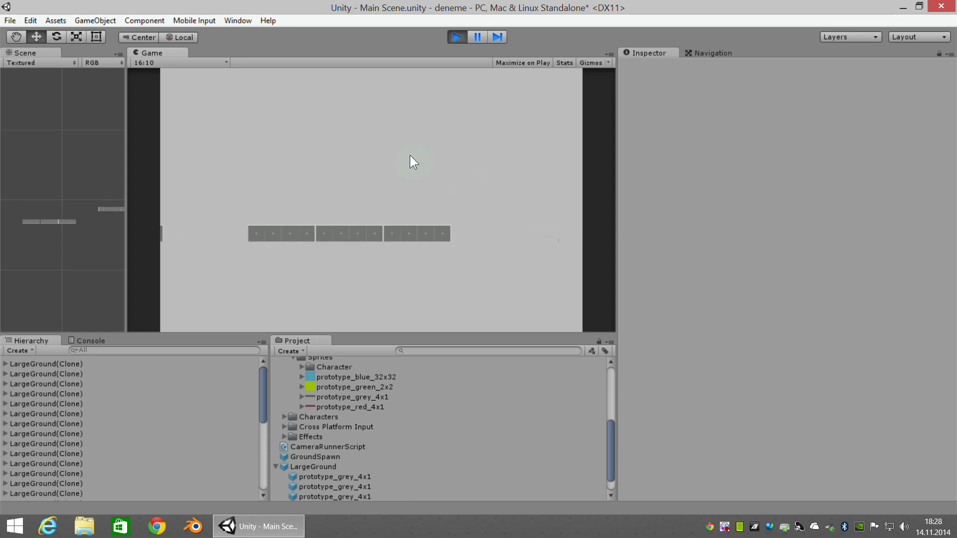
left_click(453, 39)
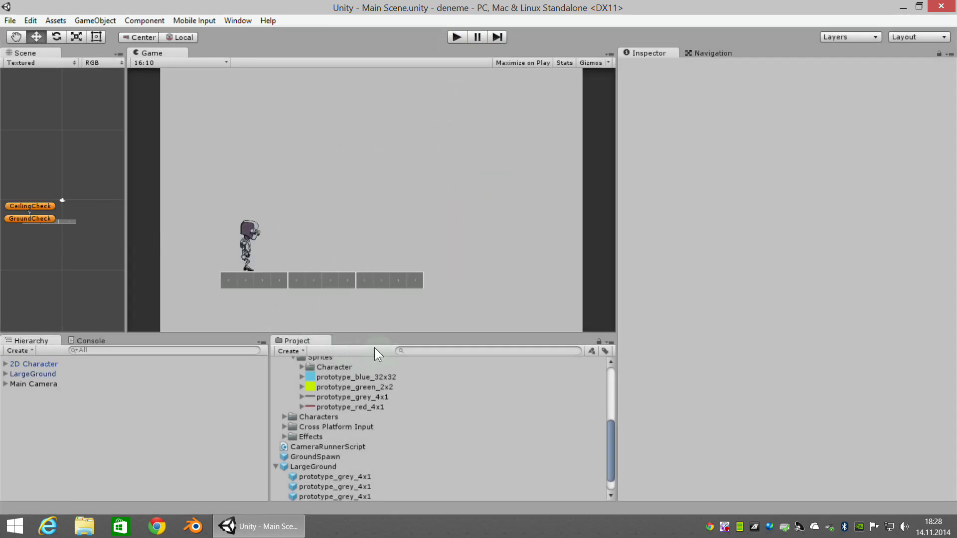
Enlarge the Hierarchy and Project panels, select LargeGround, and widen and zoom the Scene view.
left_click_drag(385, 334, 387, 302)
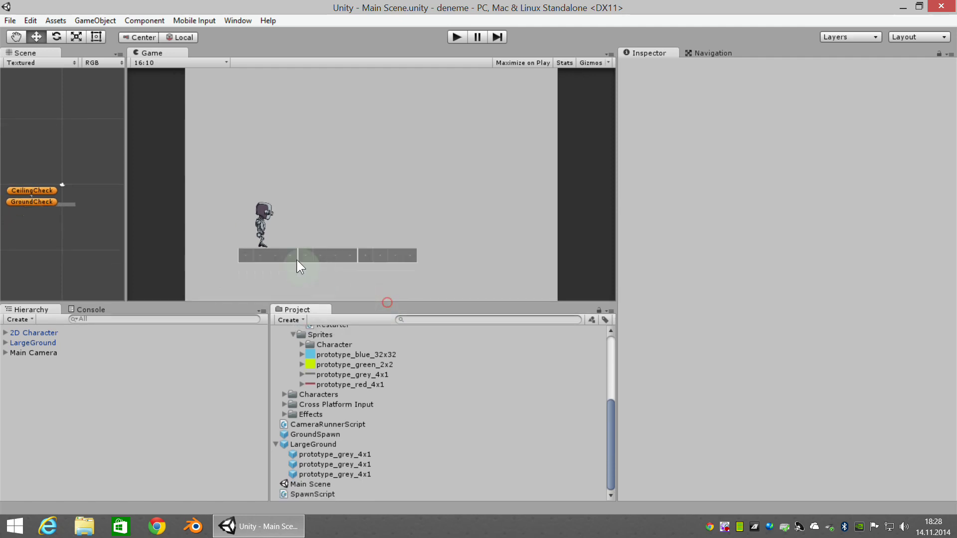
left_click(28, 343)
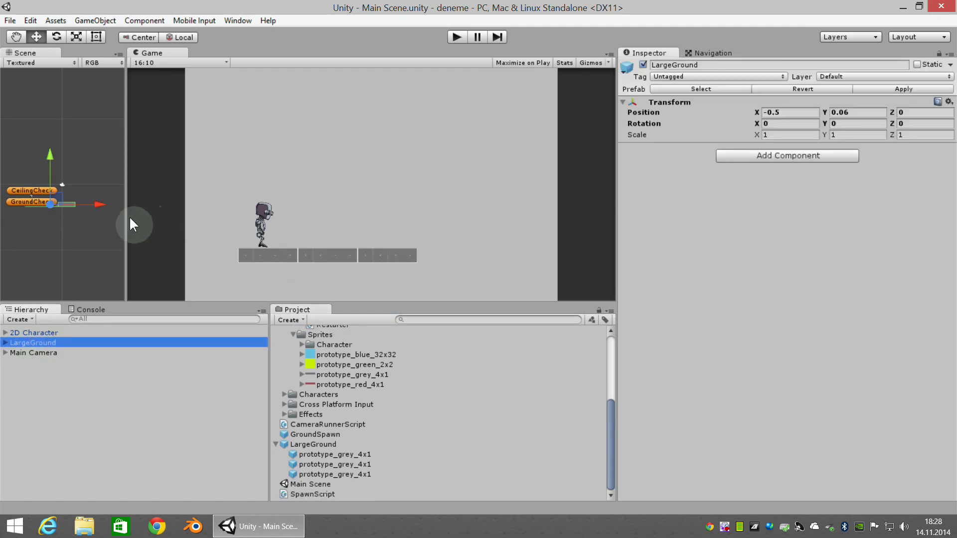
left_click_drag(123, 223, 393, 219)
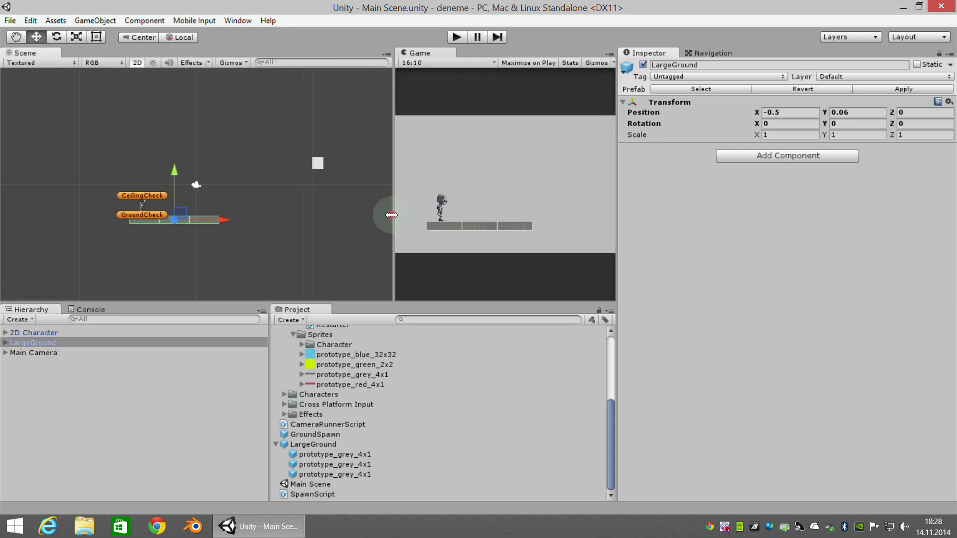
scroll(220, 294, "up", 3)
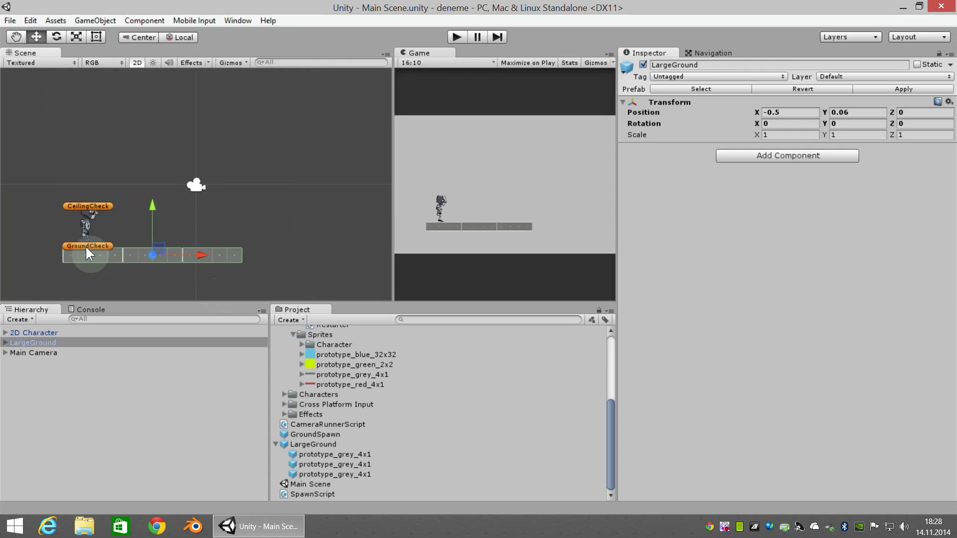
scroll(419, 442, "up", 5)
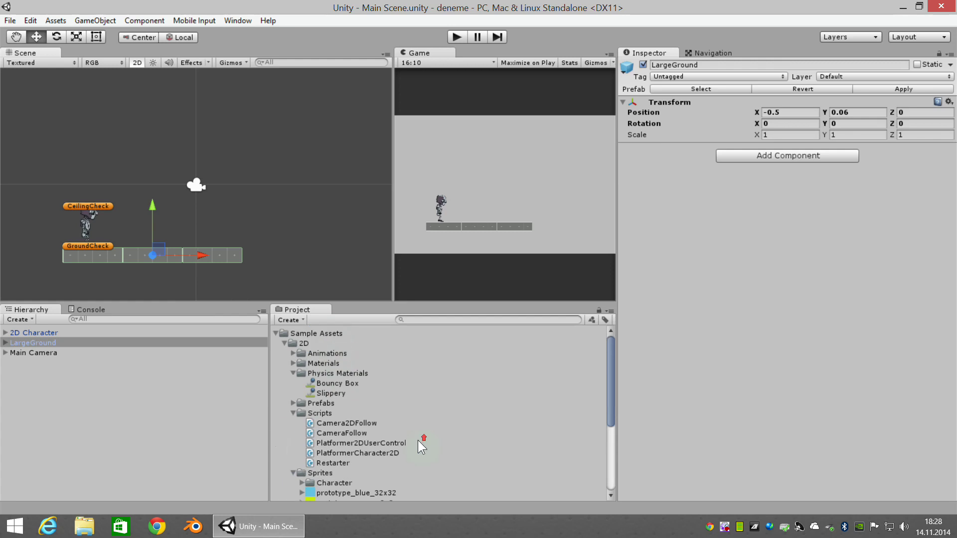
Collapse Sample Assets and the LargeGround prefab, then inspect the GroundSpawn prefab's LargeGround spawn setting.
left_click(275, 333)
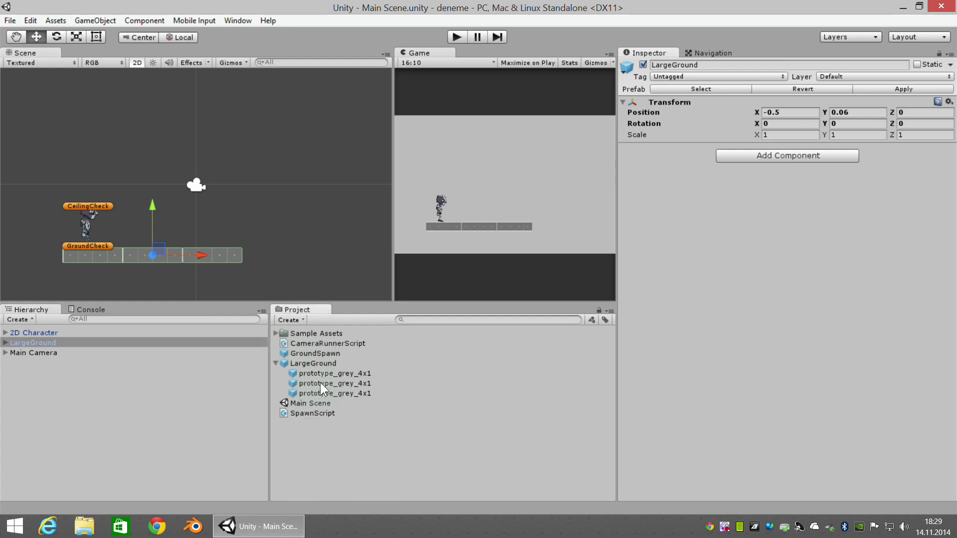
left_click(273, 363)
left_click(305, 363)
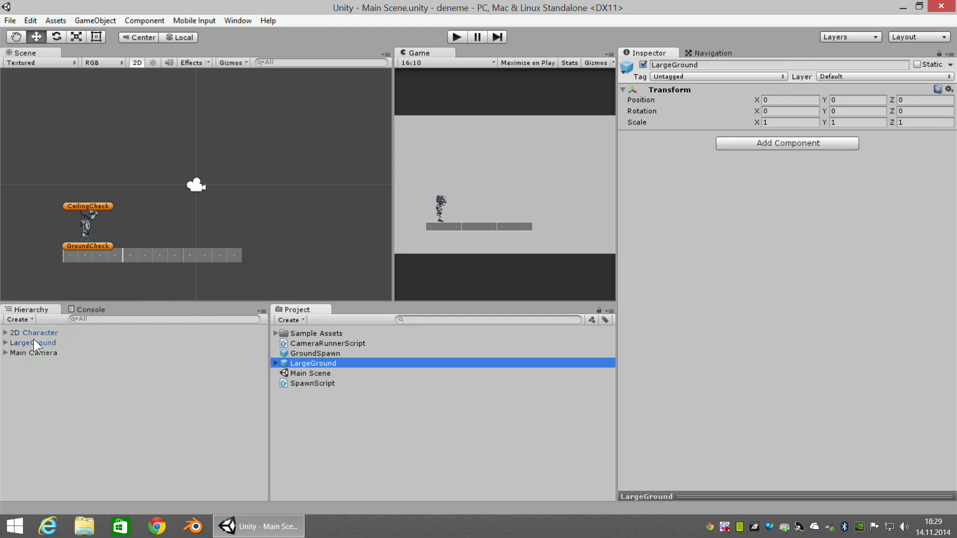
left_click(312, 352)
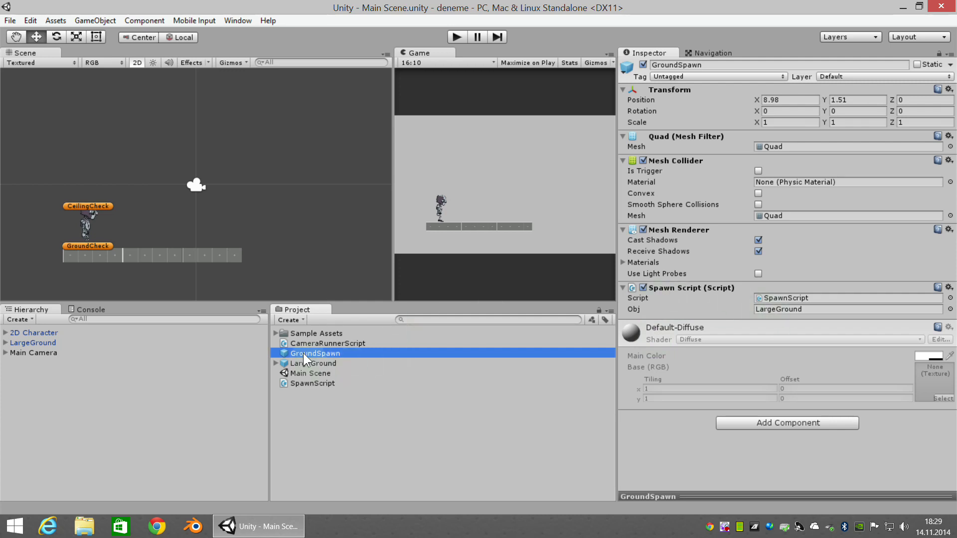
Pan the Scene view right of the character and place a GroundSpawn under Main Camera.
scroll(329, 281, "down", 3)
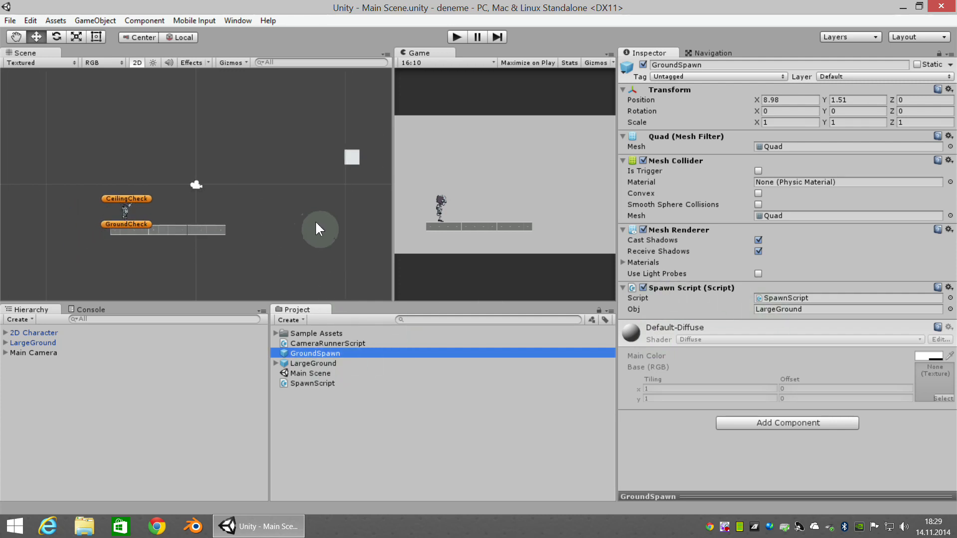
middle_click_drag(351, 240, 267, 231)
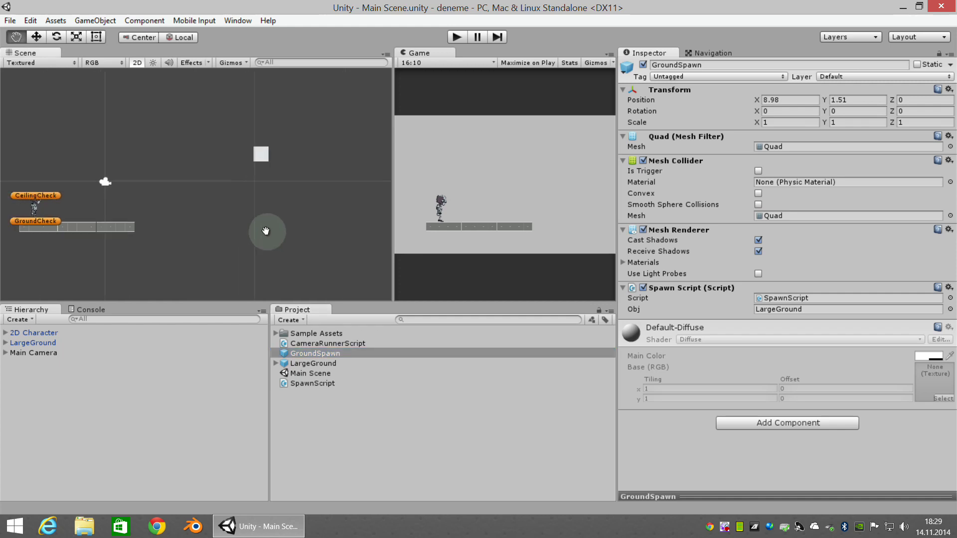
scroll(348, 299, "up", 2)
left_click_drag(295, 159, 295, 159)
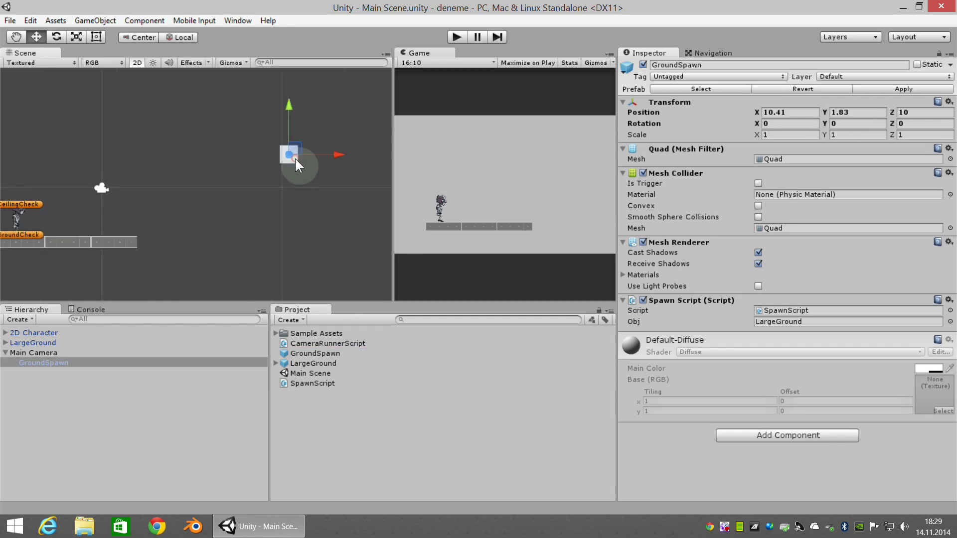
left_click(39, 364)
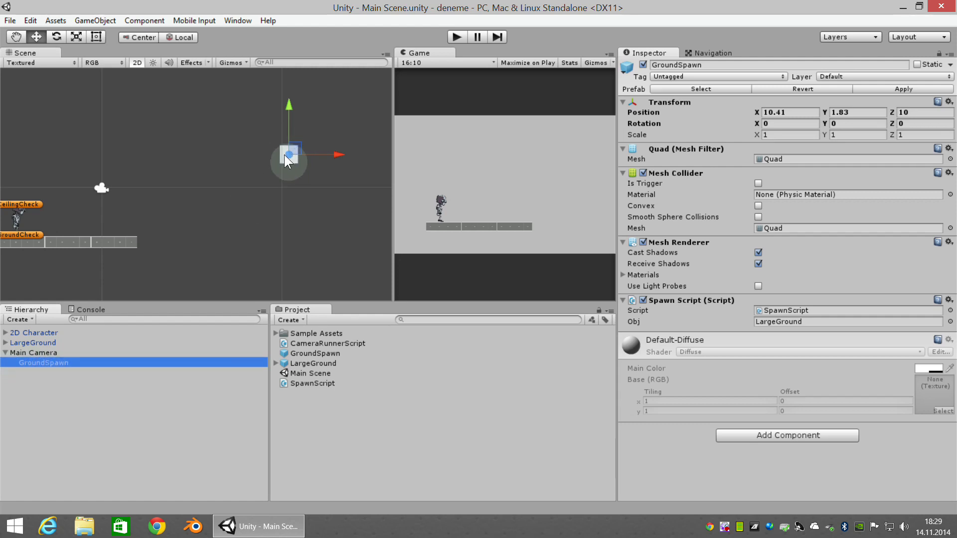
Drag three GroundSpawn spawners into the scene: one low, one higher, one further right.
left_click(317, 353)
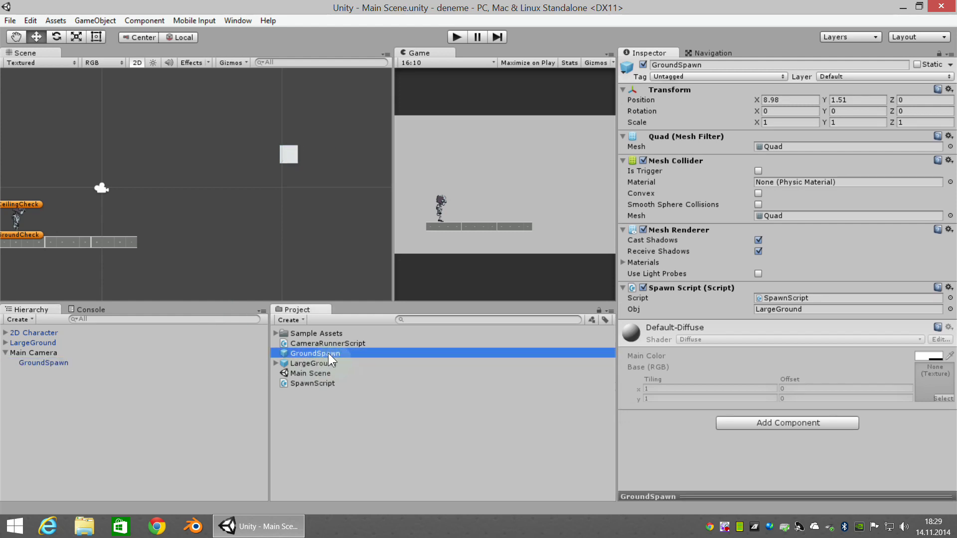
left_click_drag(320, 353, 295, 221)
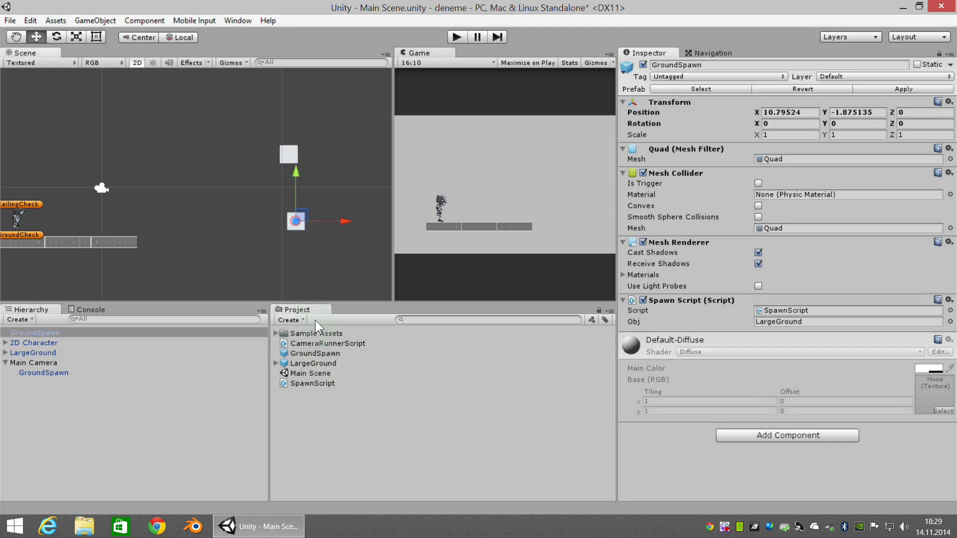
left_click_drag(313, 354, 206, 132)
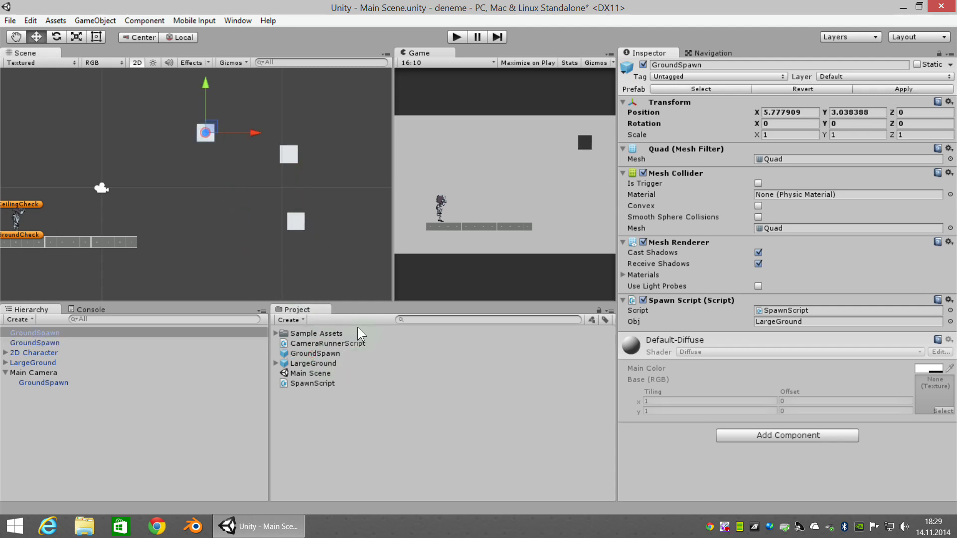
left_click_drag(331, 355, 348, 141)
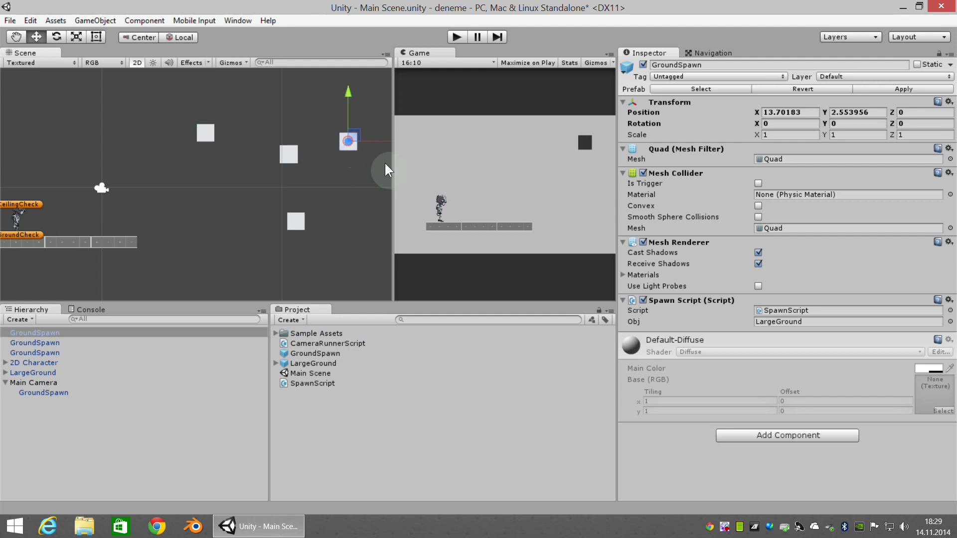
left_click_drag(394, 168, 367, 168)
left_click(456, 37)
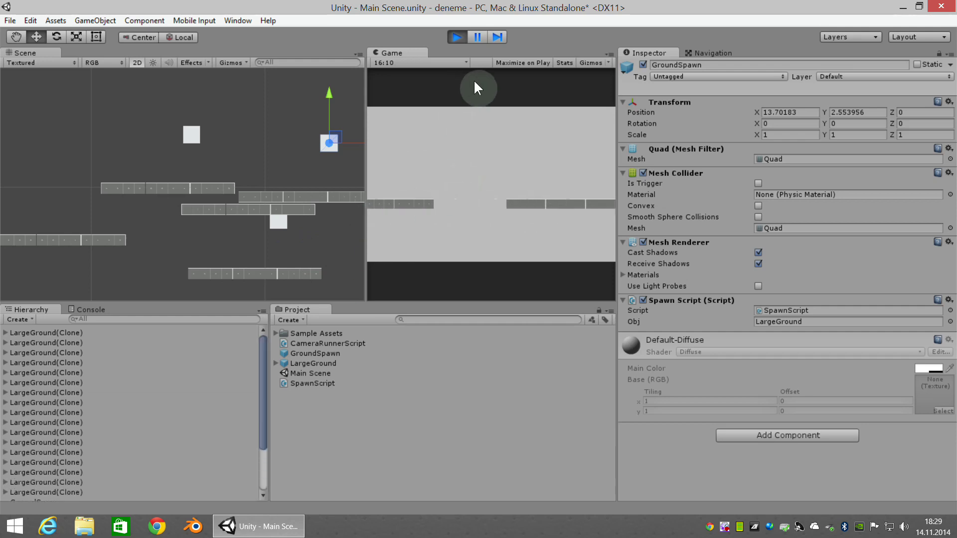
left_click(455, 36)
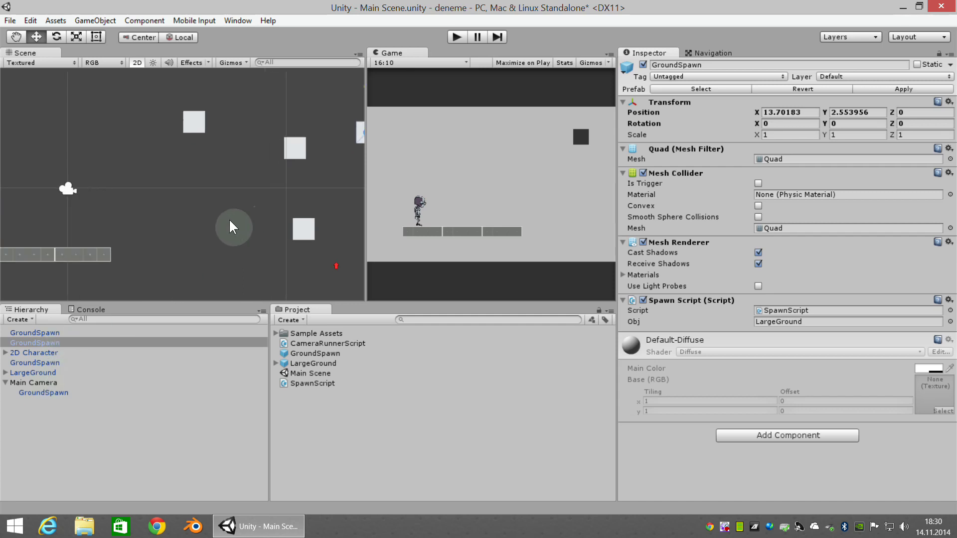
Move the root-level GroundSpawns under Main Camera and test-run the game.
scroll(142, 277, "down", 2)
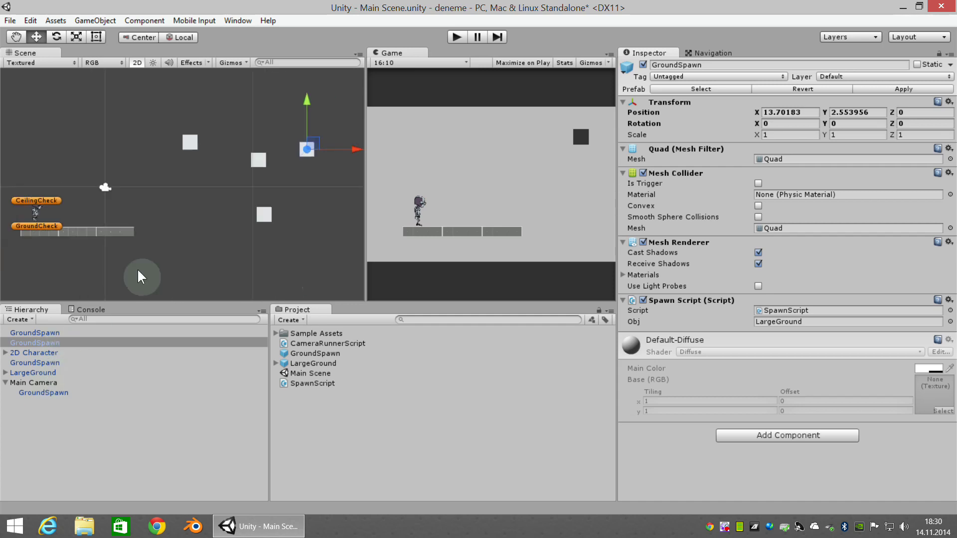
left_click(43, 333)
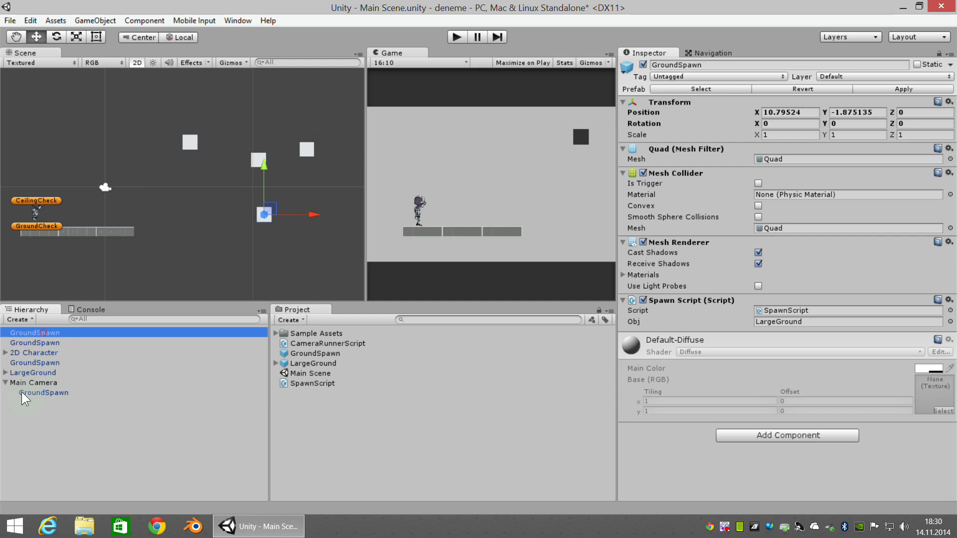
left_click_drag(39, 334, 30, 382)
left_click(40, 333)
left_click_drag(40, 333, 31, 373)
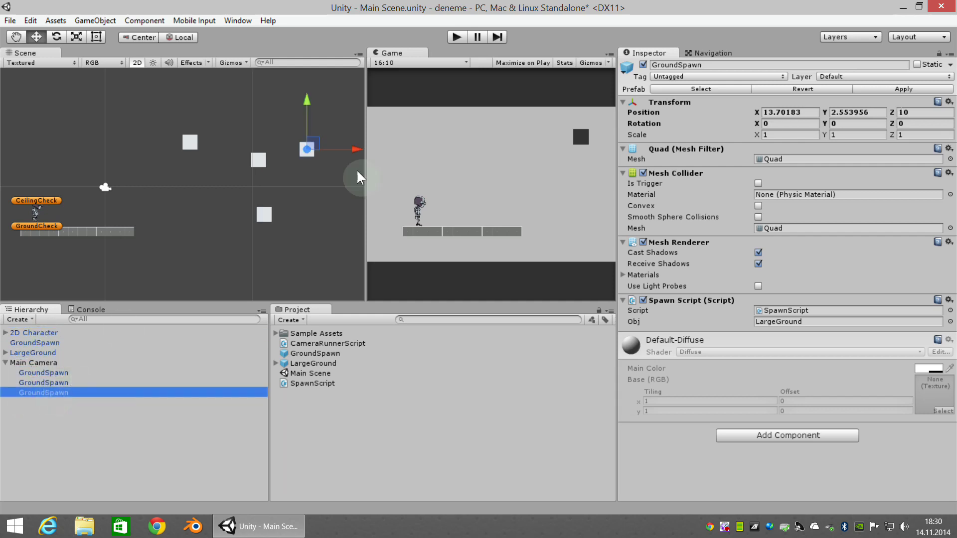
left_click(458, 38)
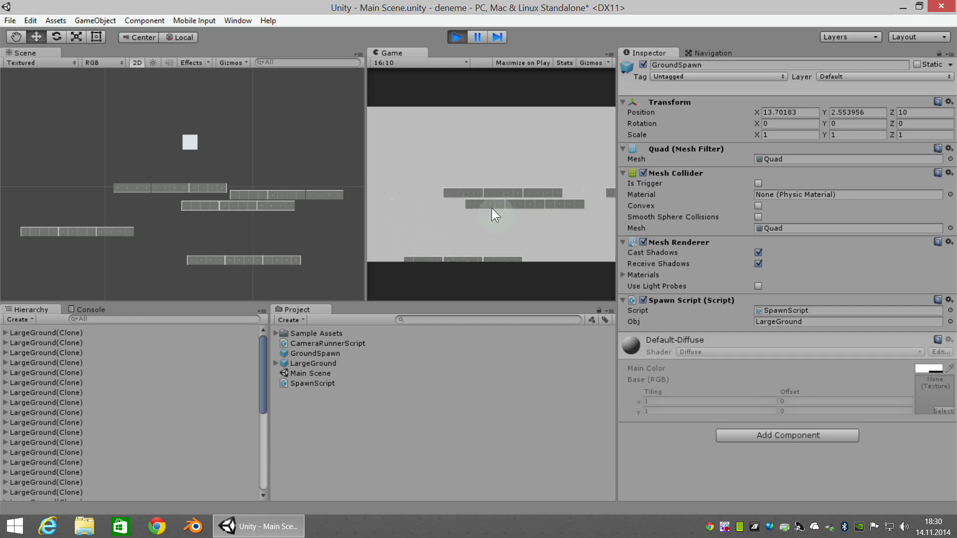
key("ctrl+p")
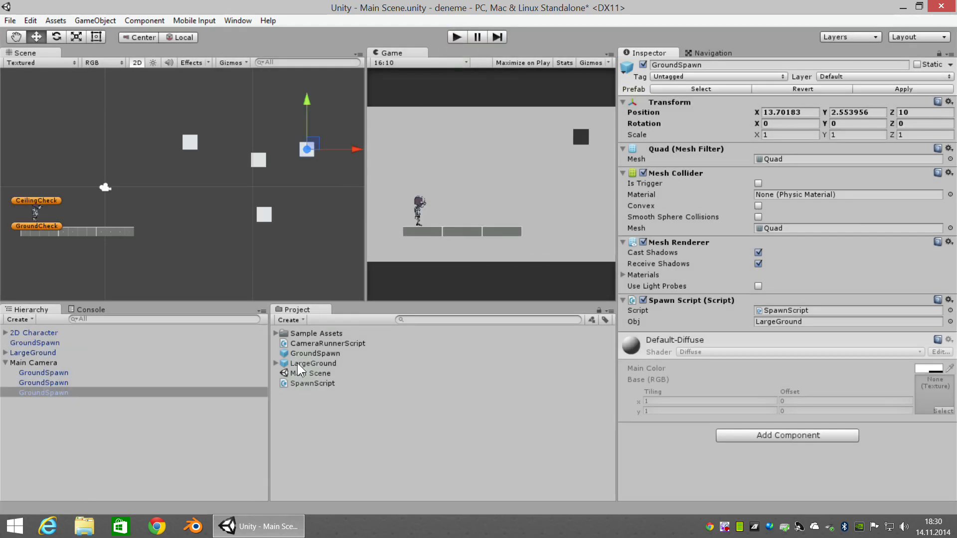
left_click(313, 364)
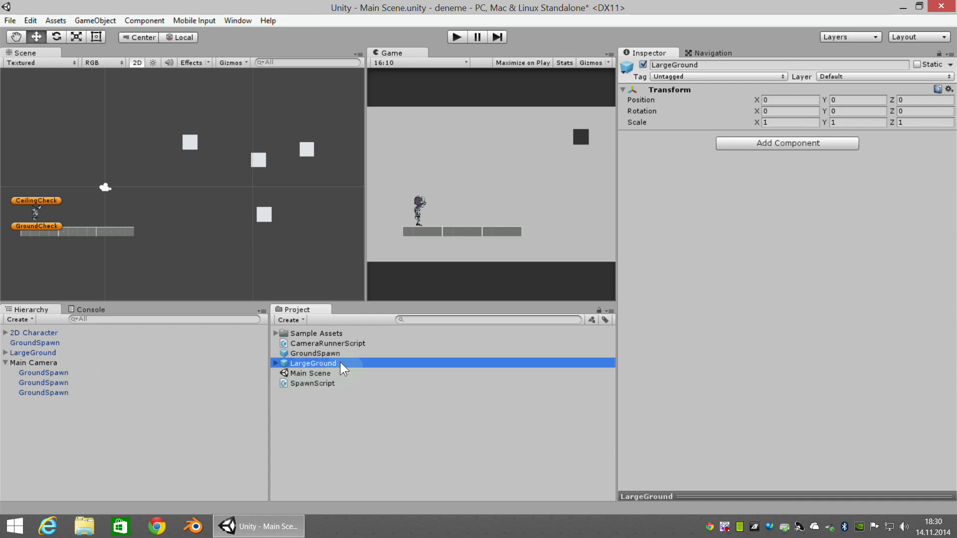
Delete the three GroundSpawns under Main Camera and the remaining one, then select LargeGround.
left_click(45, 373)
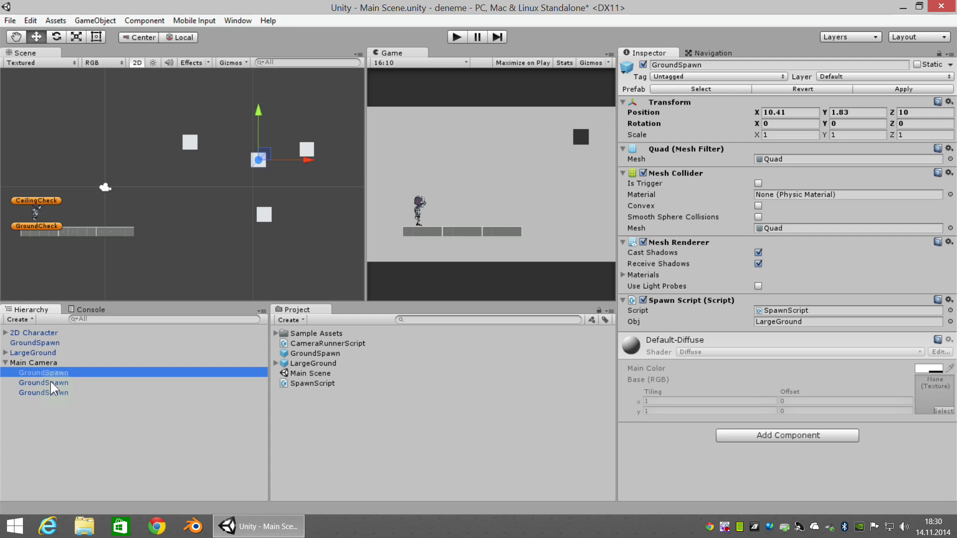
left_click(53, 383)
left_click(55, 373)
left_click(55, 392, "shift")
key("Delete")
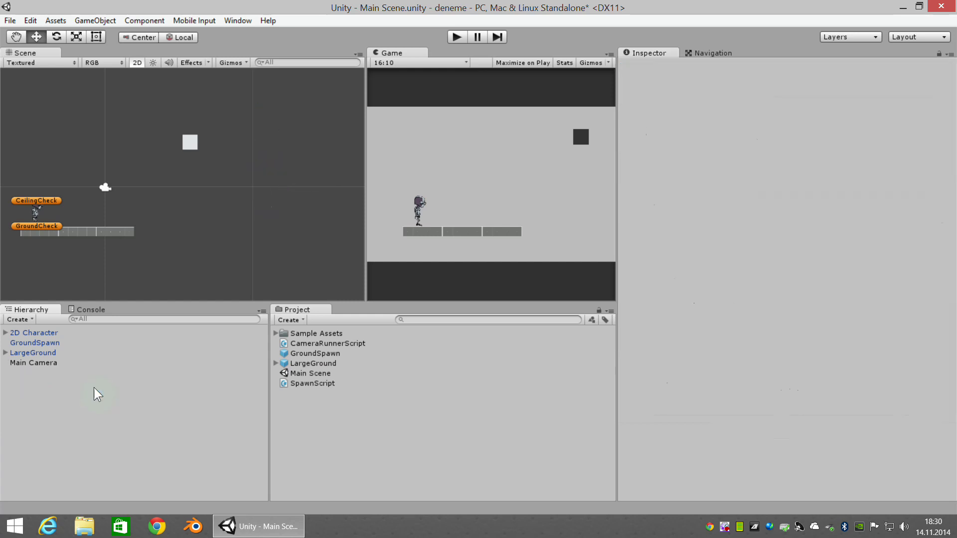
left_click(190, 143)
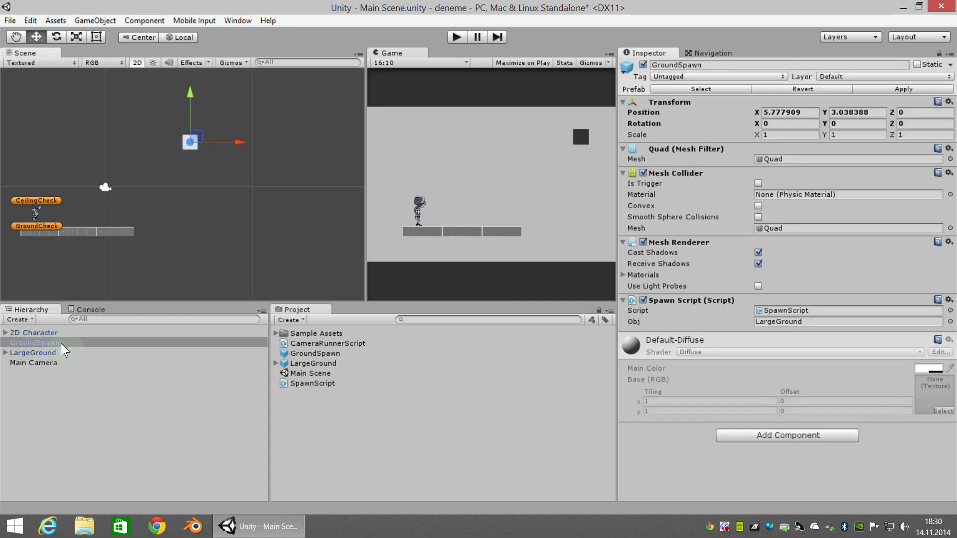
key("Delete")
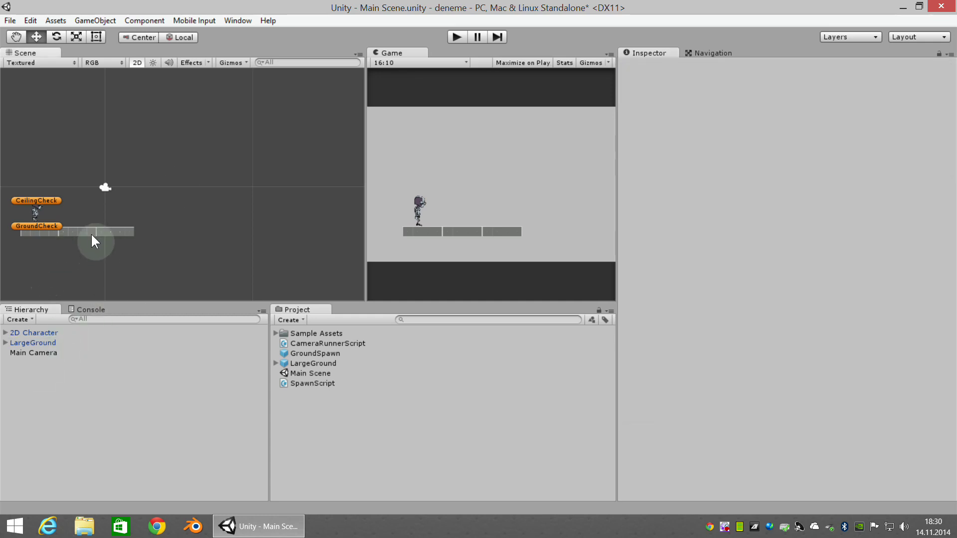
left_click(43, 343)
scroll(55, 229, "up", 2)
Duplicate the LargeGround platform and rename the copy MiddleGround.
middle_click_drag(55, 229, 190, 234)
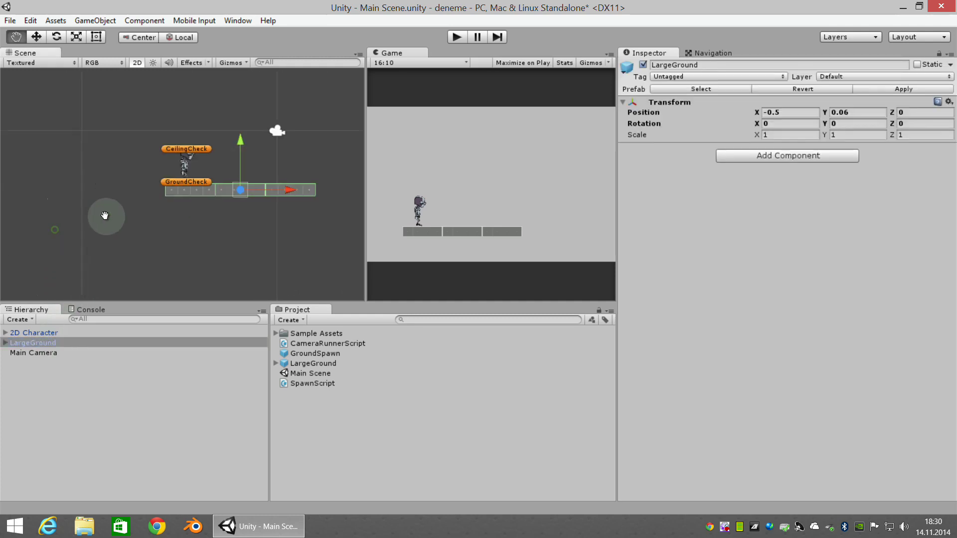
left_click(12, 342)
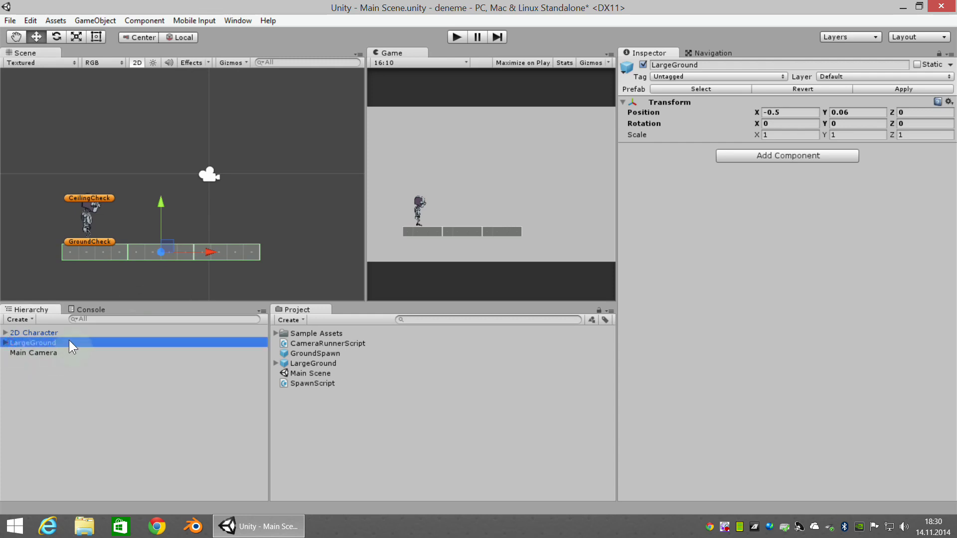
key("ctrl+d")
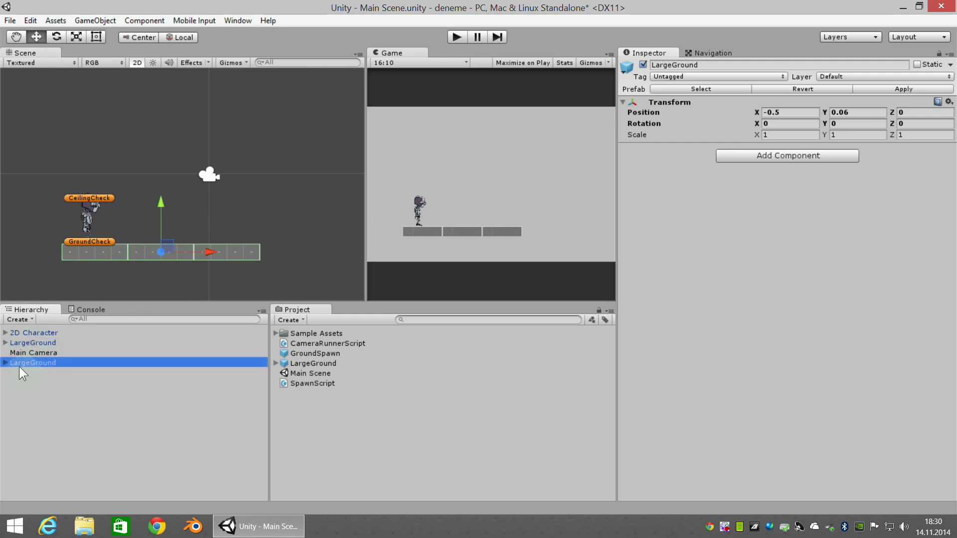
left_click(84, 360)
type("MiddleGround")
key("Return")
Delete MiddleGround's third tile, accepting the broken prefab link.
left_click(5, 363)
left_click(49, 372)
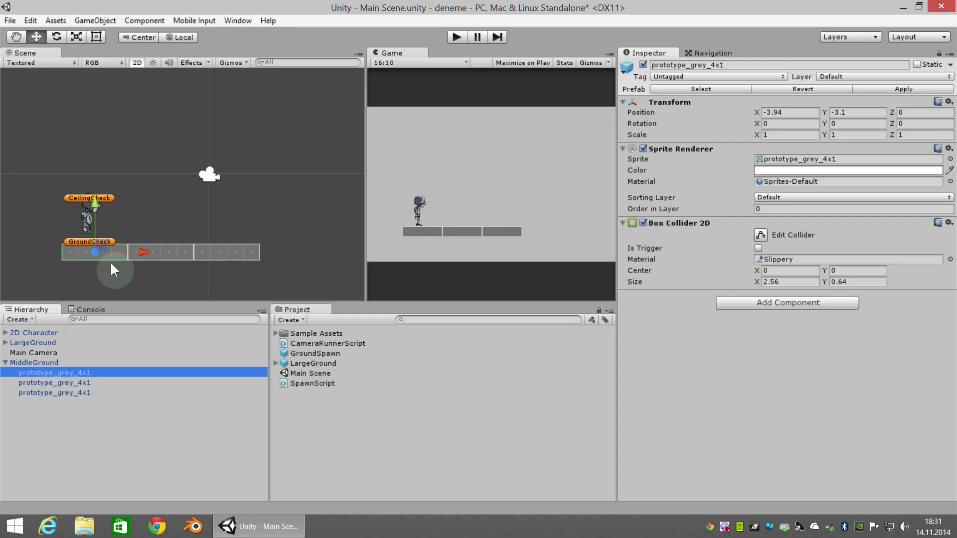
left_click(58, 382)
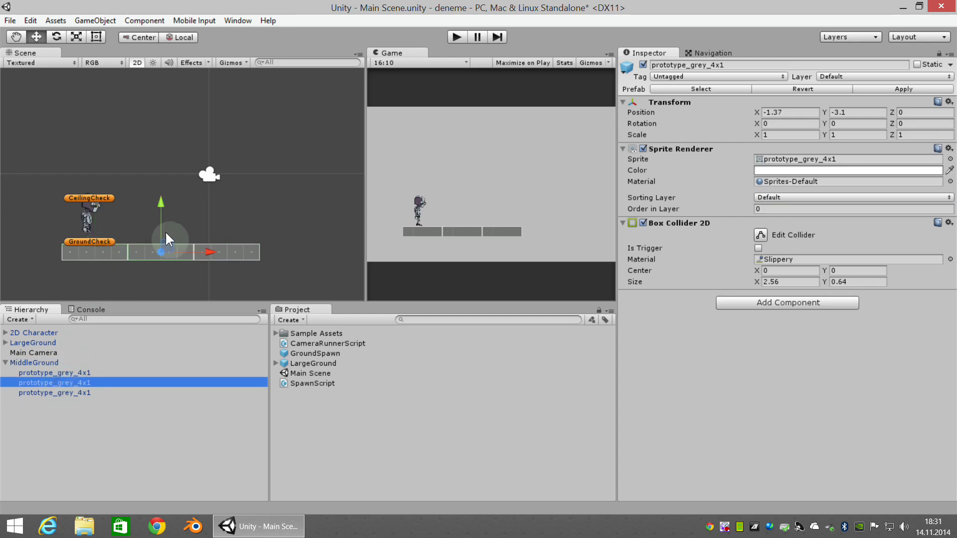
left_click(58, 393)
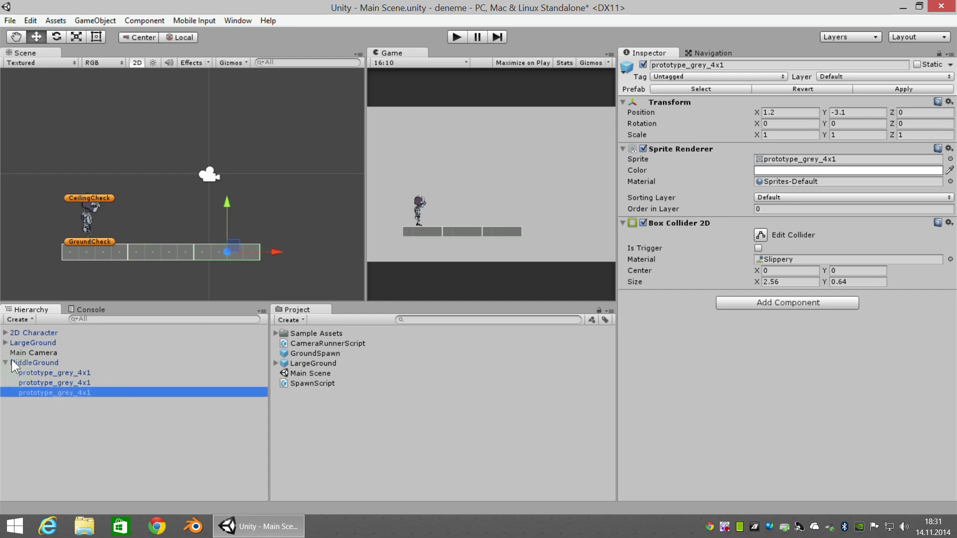
left_click(31, 362)
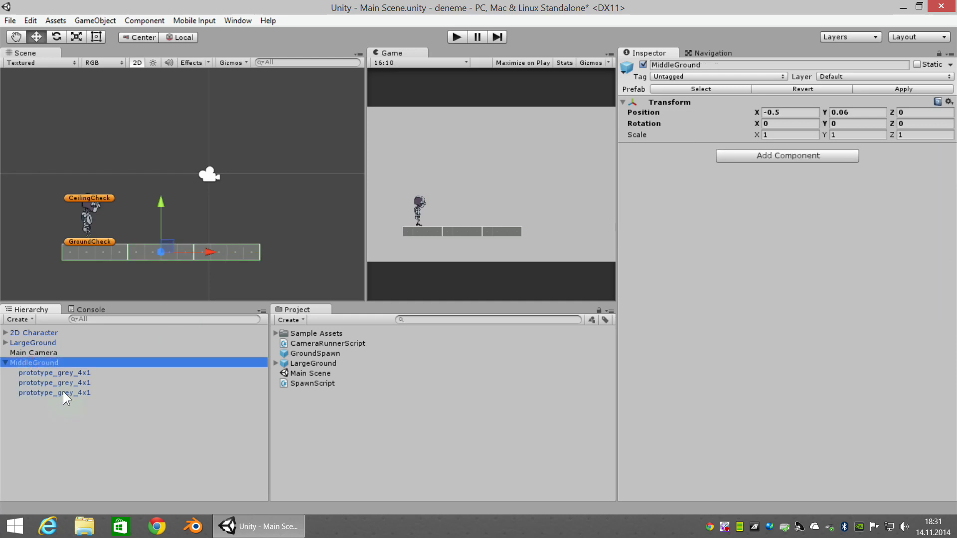
left_click(57, 392)
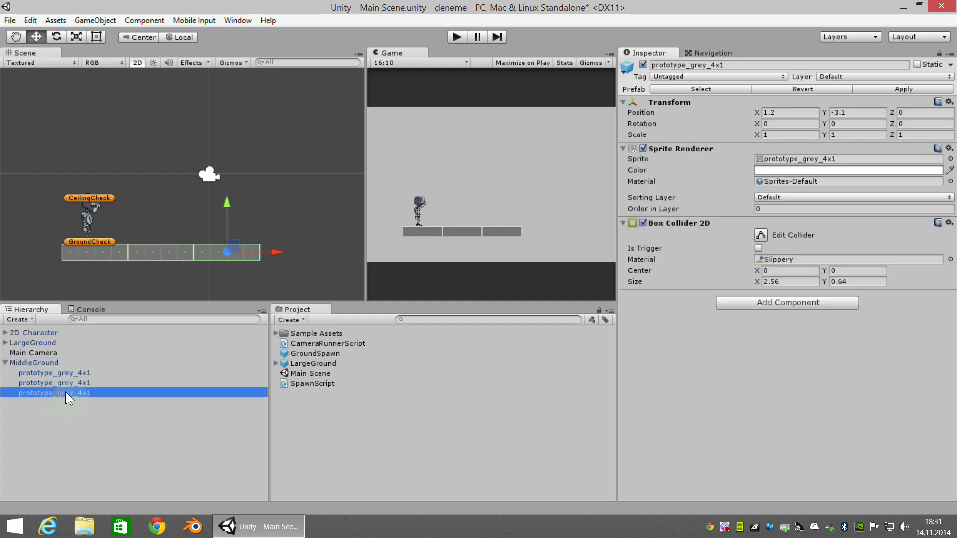
key("Delete")
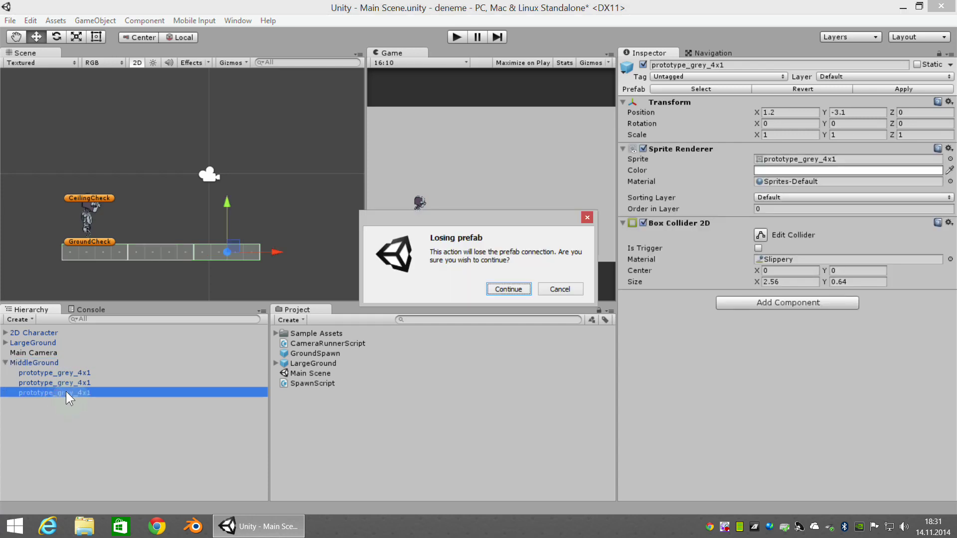
left_click(508, 289)
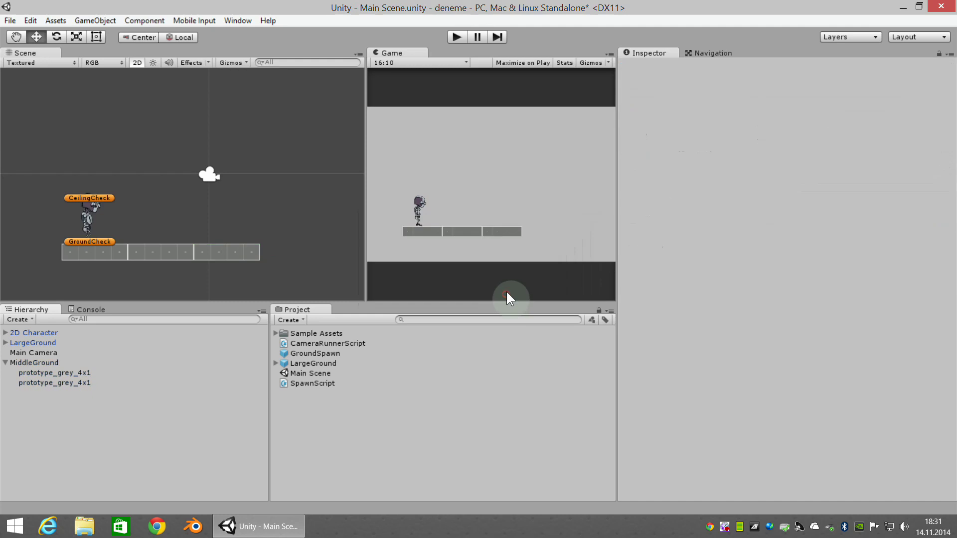
Move MiddleGround up and to the right in the scene.
left_click(46, 373)
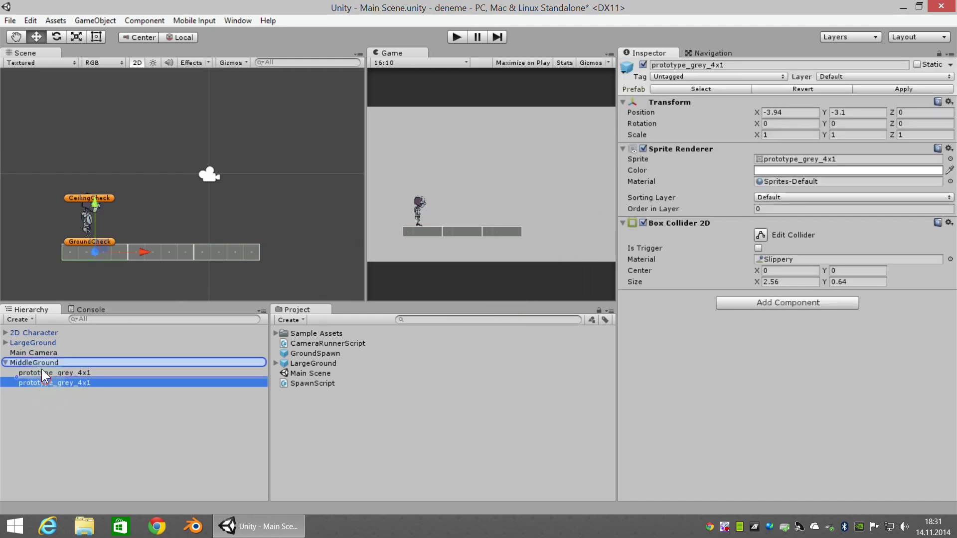
left_click(42, 365)
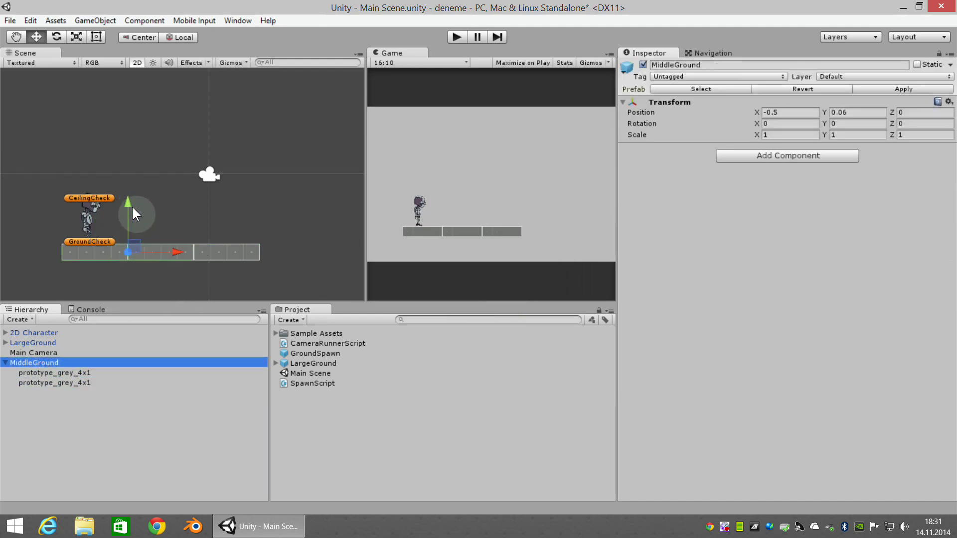
left_click_drag(137, 237, 198, 114)
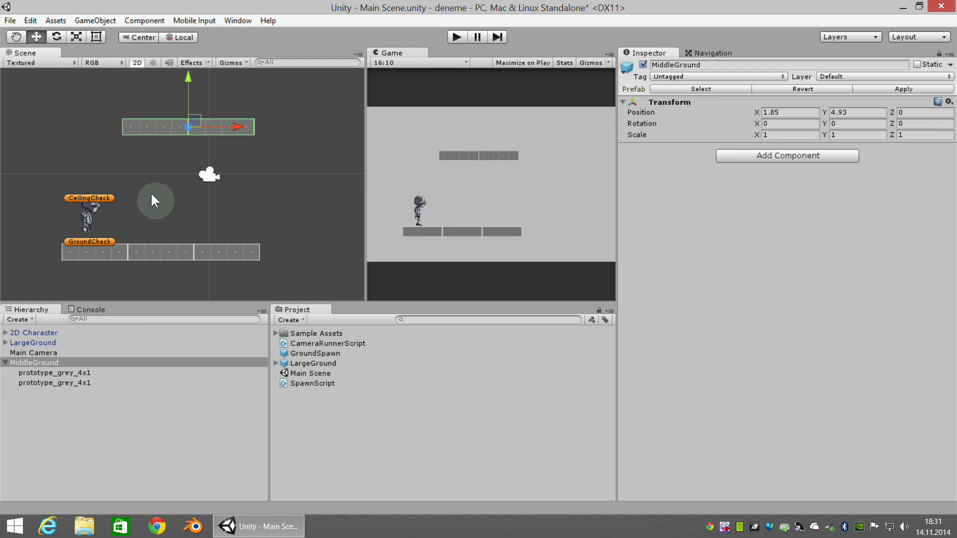
left_click(5, 363)
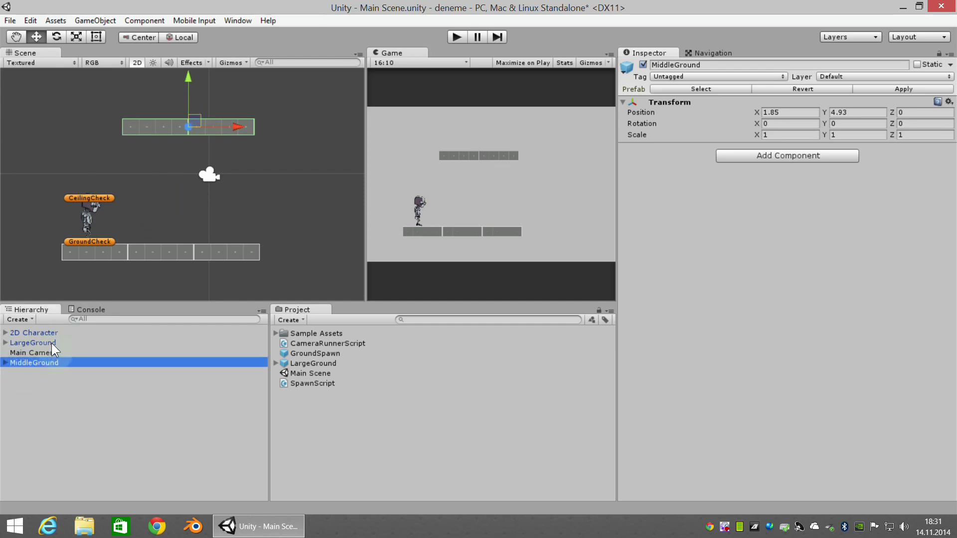
Save MiddleGround as a prefab in the Project and delete its scene instance.
left_click_drag(38, 360, 306, 414)
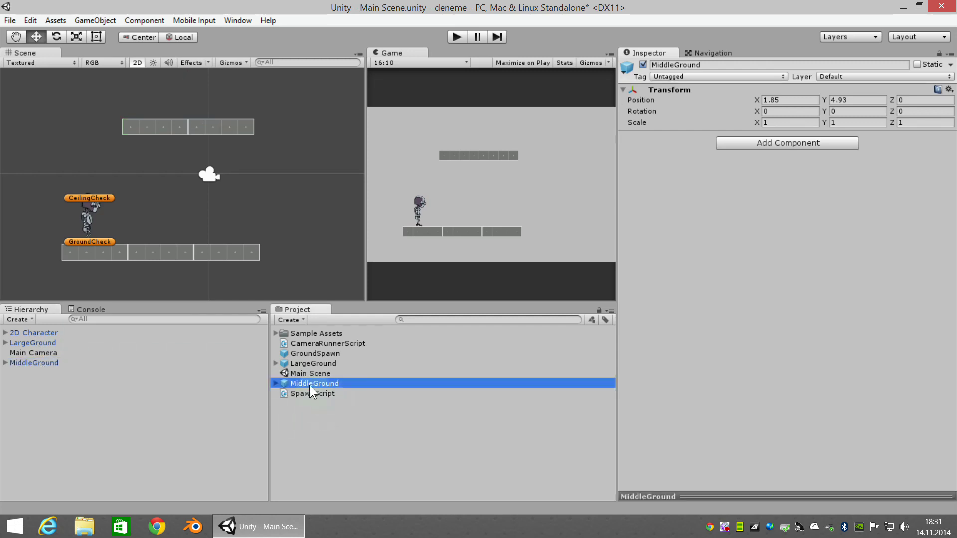
left_click(40, 363)
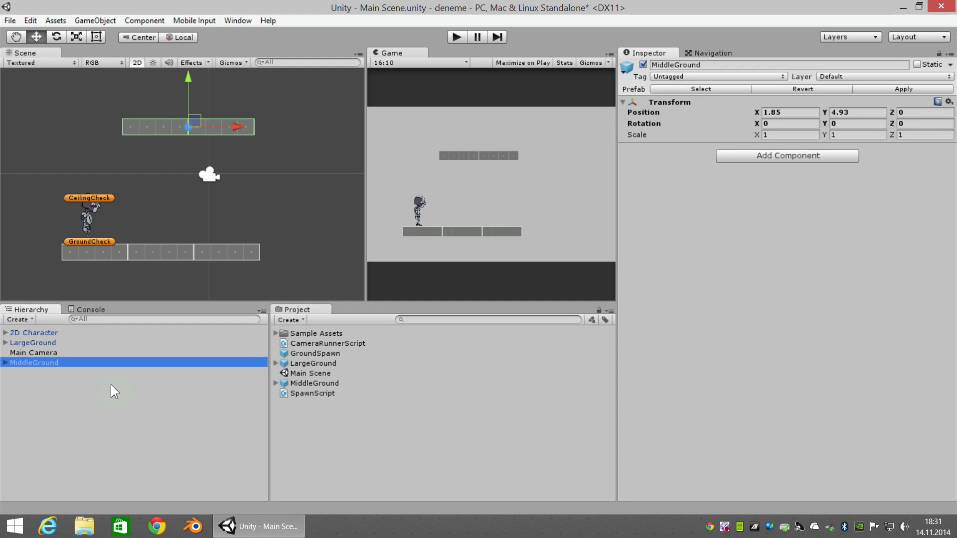
key("Delete")
left_click(31, 343)
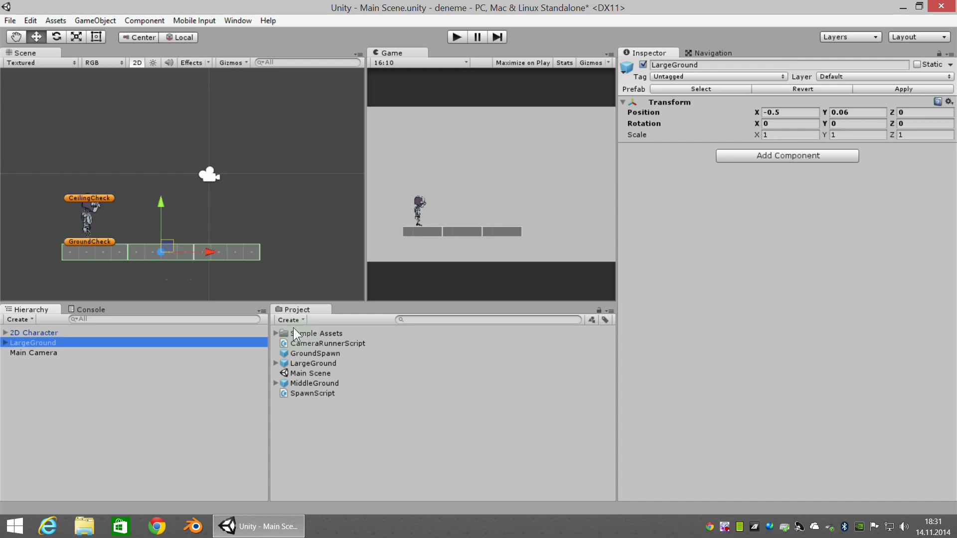
left_click(306, 384)
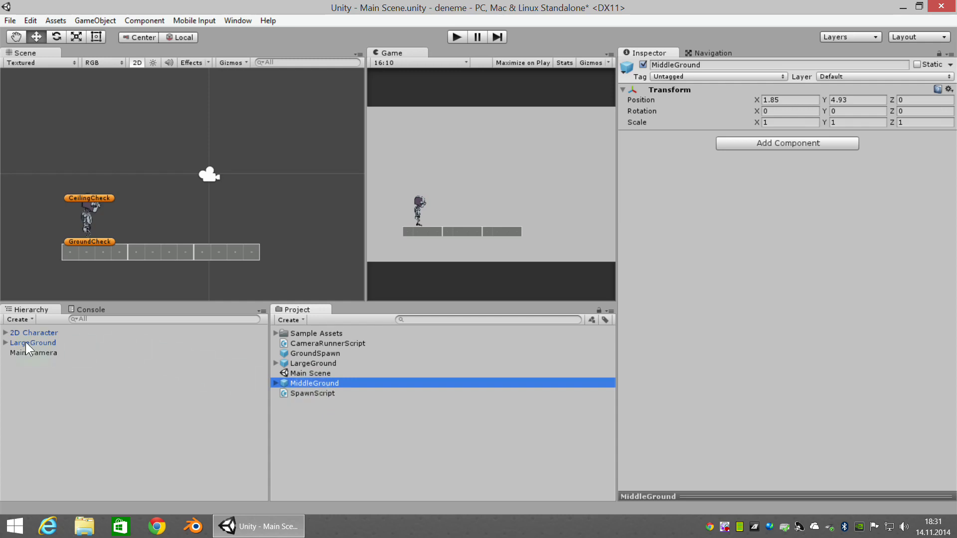
left_click(44, 343)
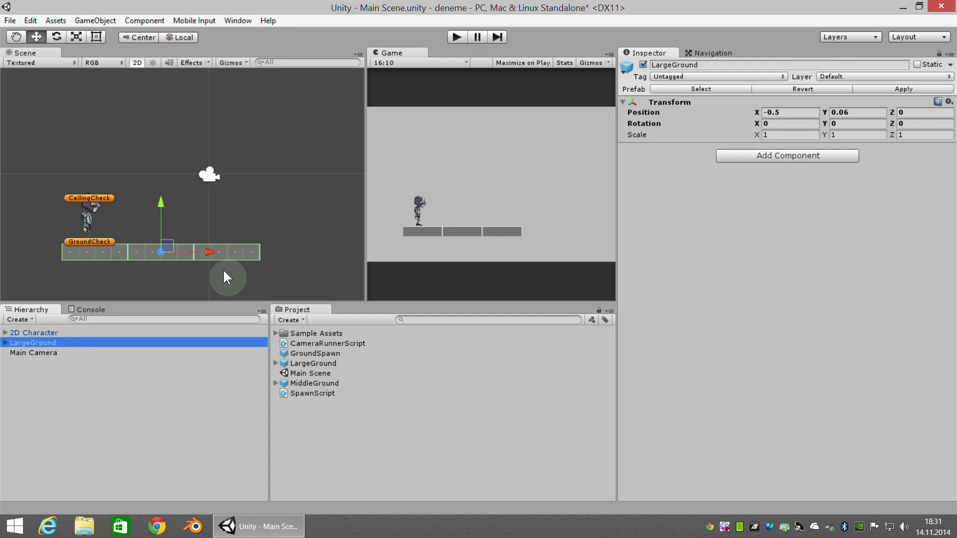
Duplicate LargeGround and rename the copy SmallGround.
key("ctrl+d")
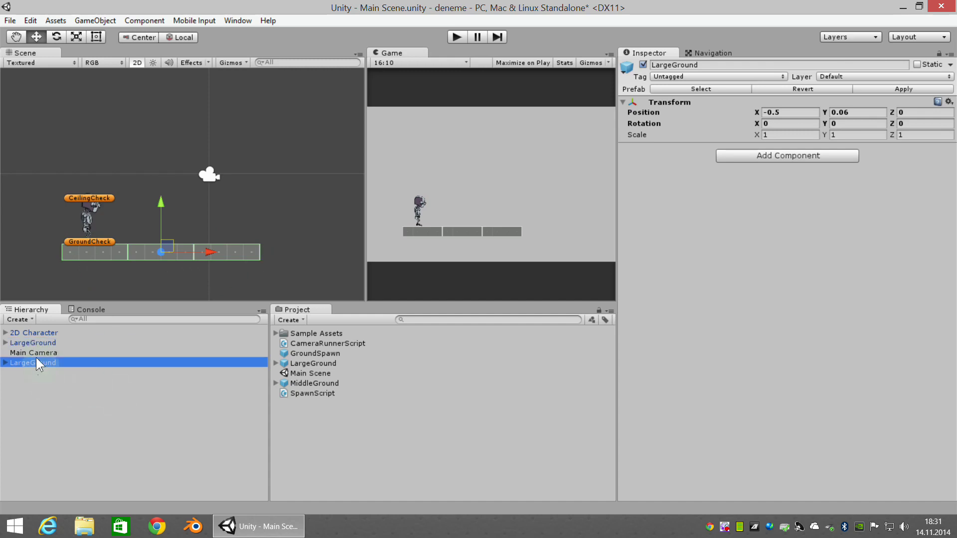
left_click(97, 362)
type("SmallGround")
key("Return")
Delete SmallGround's second and third tiles, accepting the broken prefab link.
left_click(5, 363)
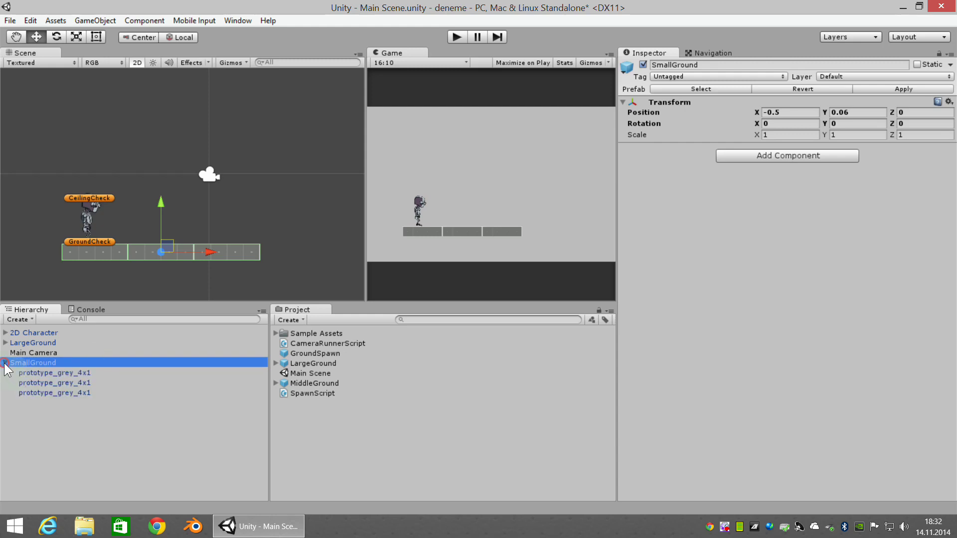
left_click(44, 373)
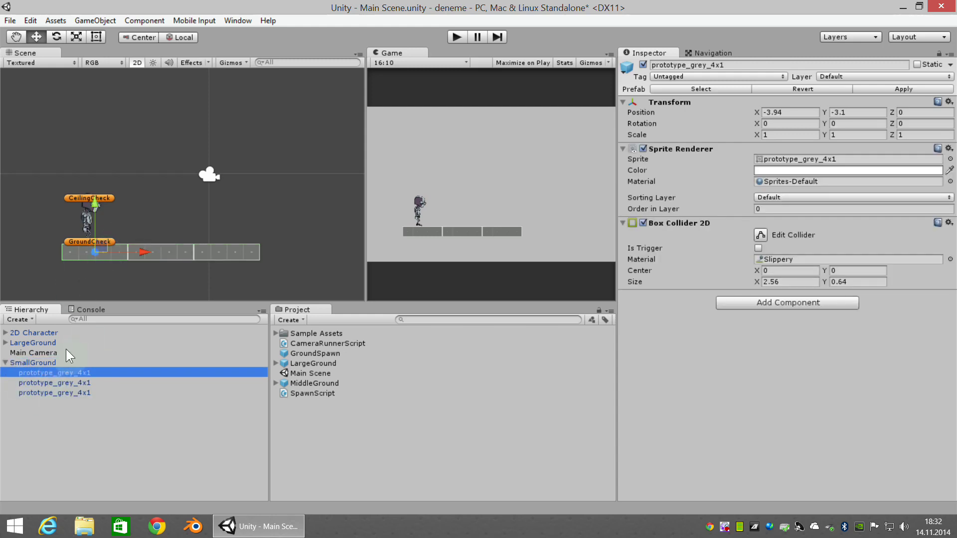
left_click(52, 384)
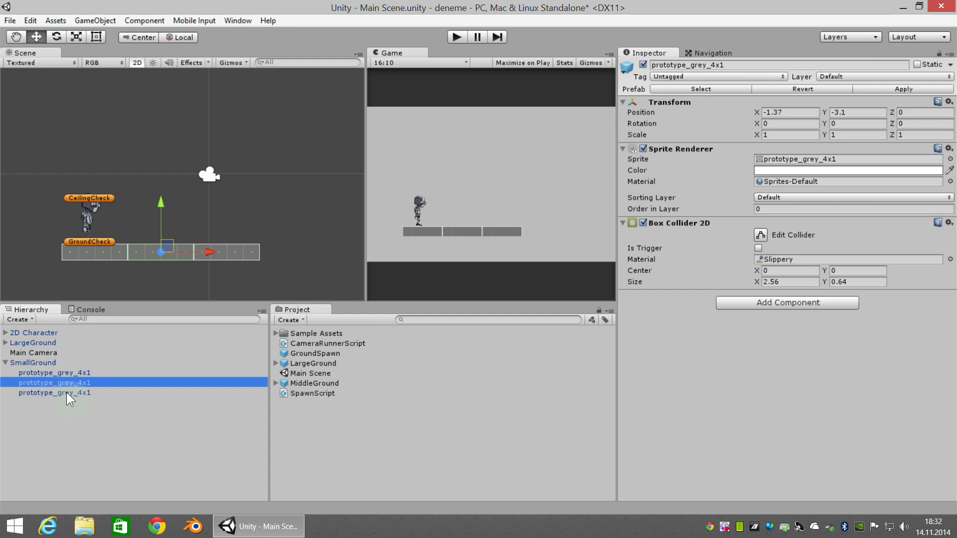
left_click(67, 393, "shift")
key("Delete")
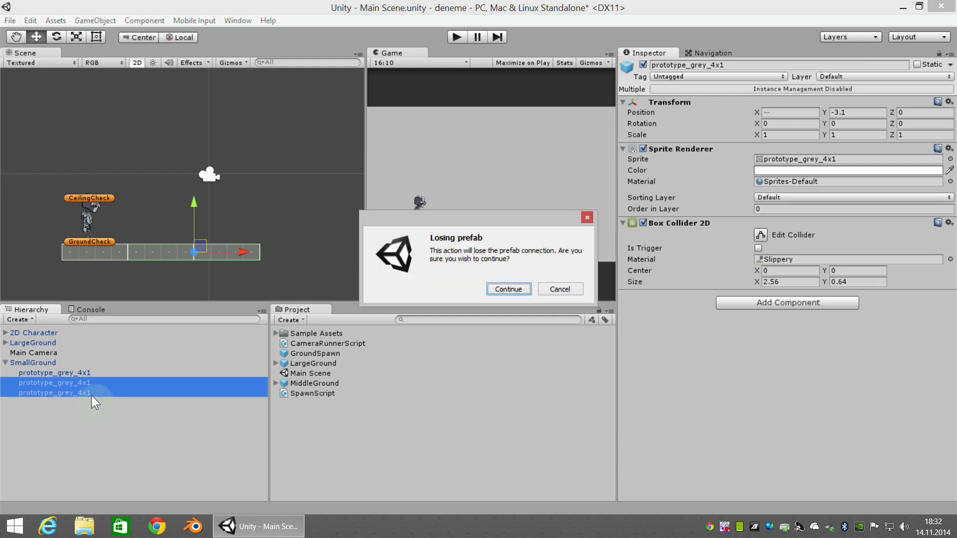
left_click(512, 289)
left_click(5, 362)
Raise SmallGround to Y 4.37, save it as a prefab, and delete the scene instance.
left_click(48, 363)
left_click_drag(102, 198, 115, 88)
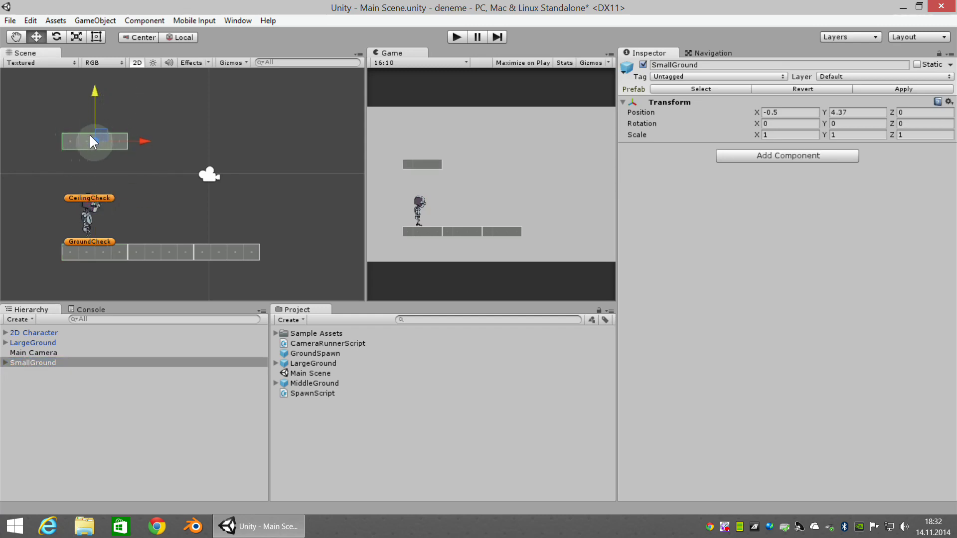
left_click(41, 361)
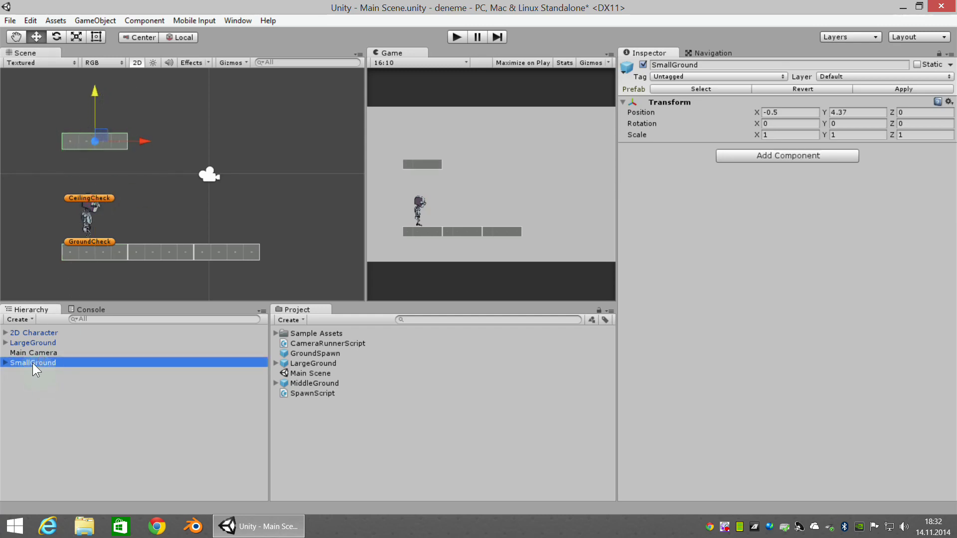
left_click(273, 427)
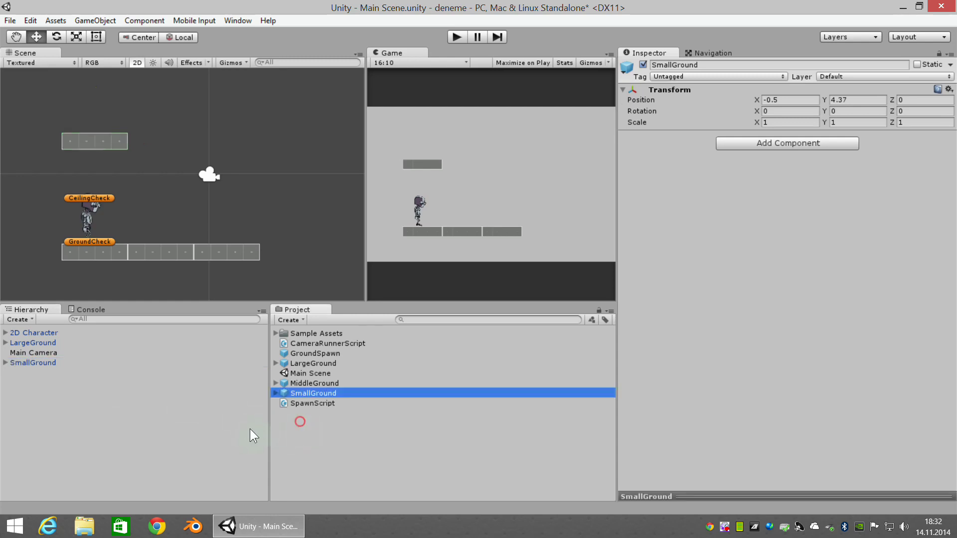
left_click(18, 363)
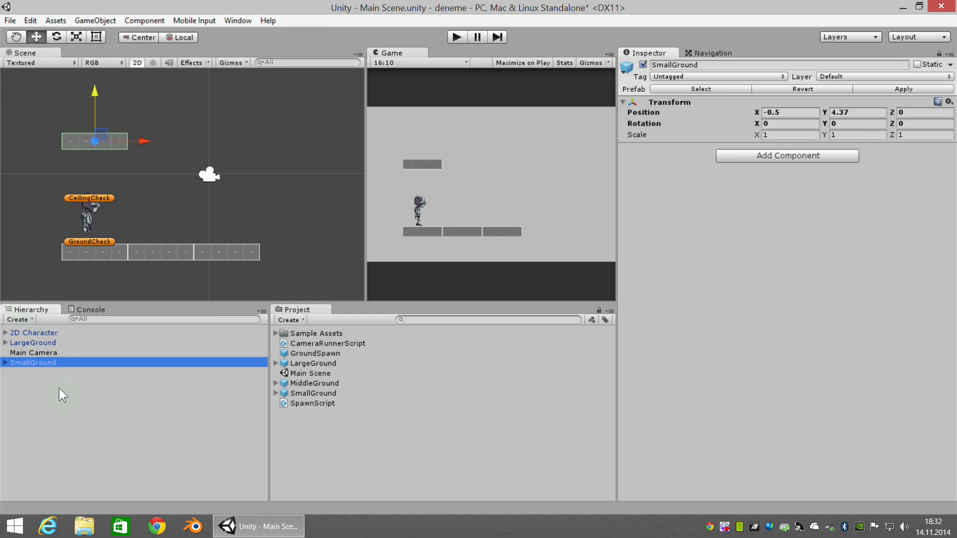
key("Delete")
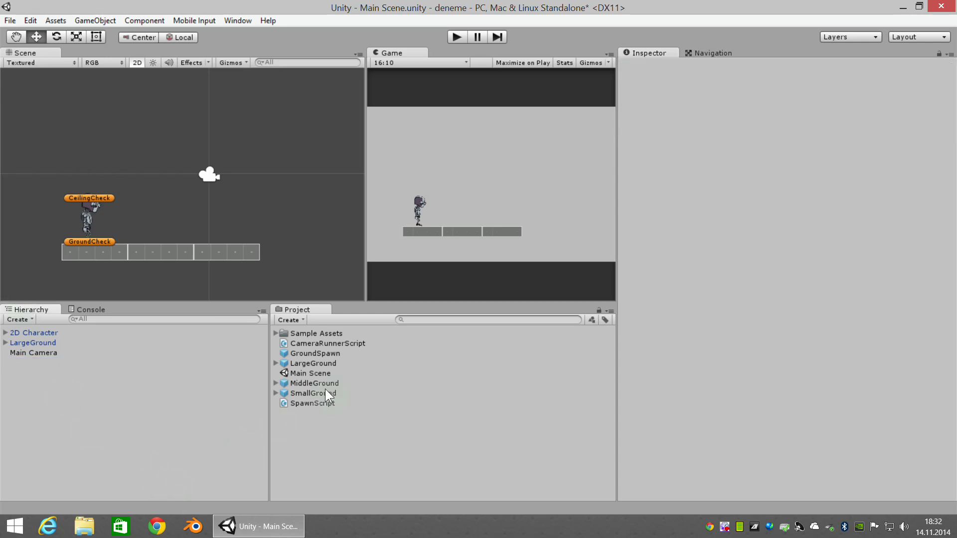
Place a test SmallGround from its prefab into the scene, then delete it.
left_click_drag(305, 393, 229, 105)
left_click(153, 167)
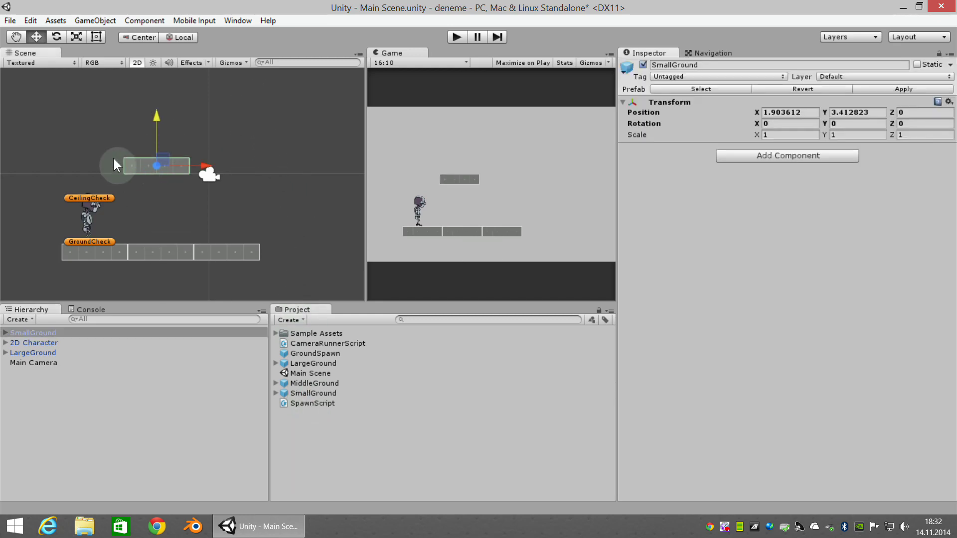
left_click(76, 332)
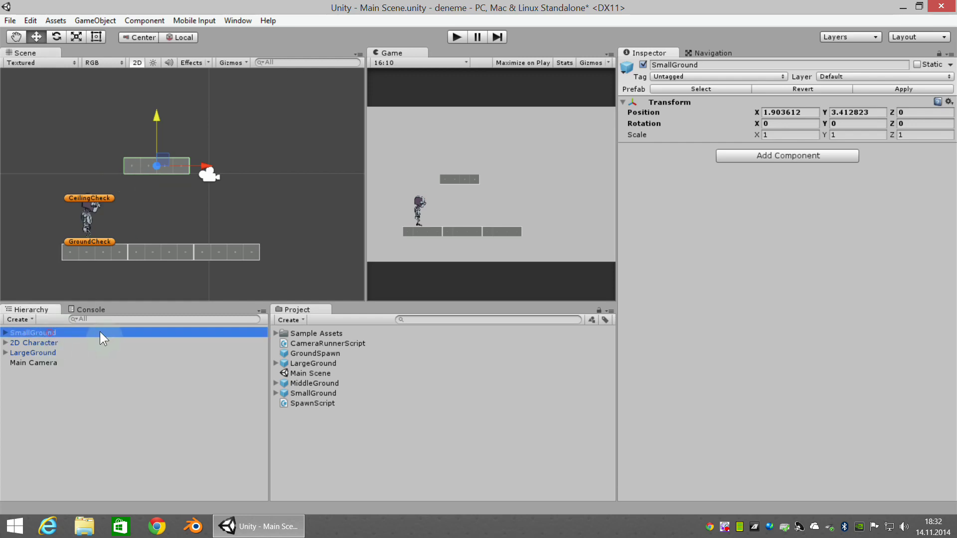
key("Delete")
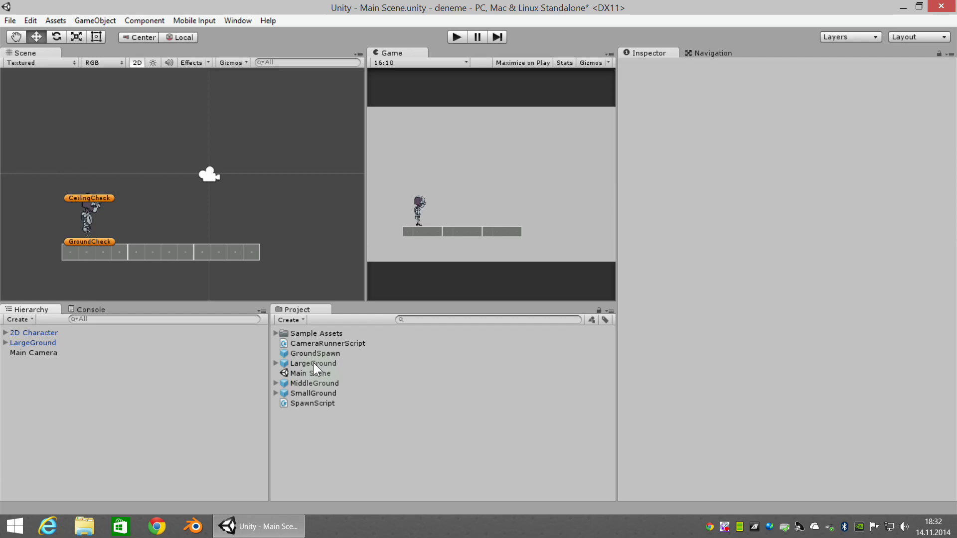
Inspect the LargeGround, MiddleGround, SmallGround and GroundSpawn prefabs' settings.
left_click(313, 363)
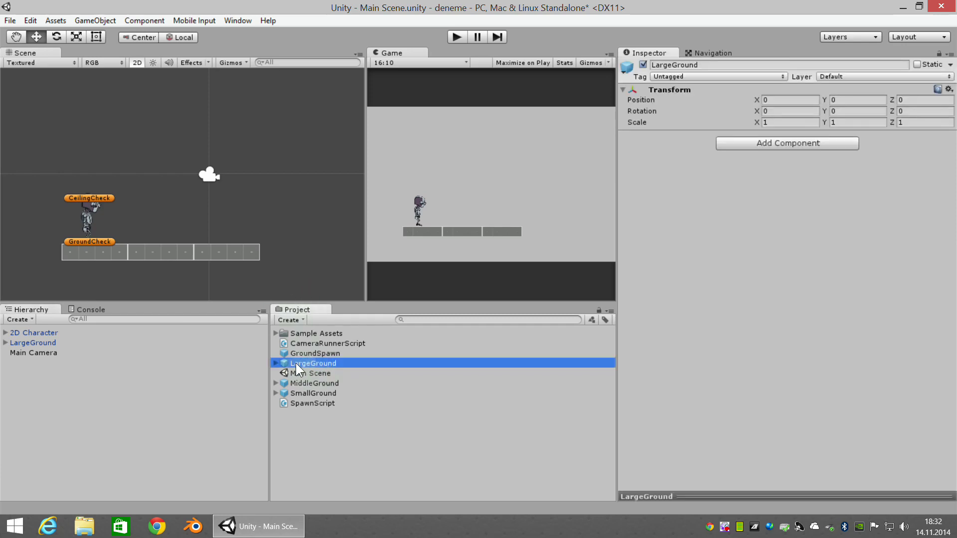
left_click(140, 255)
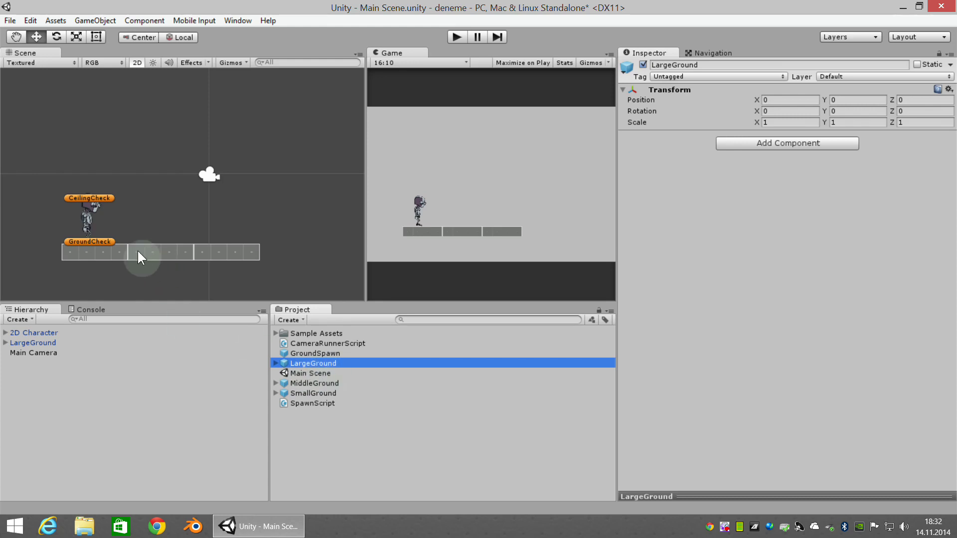
left_click(308, 382)
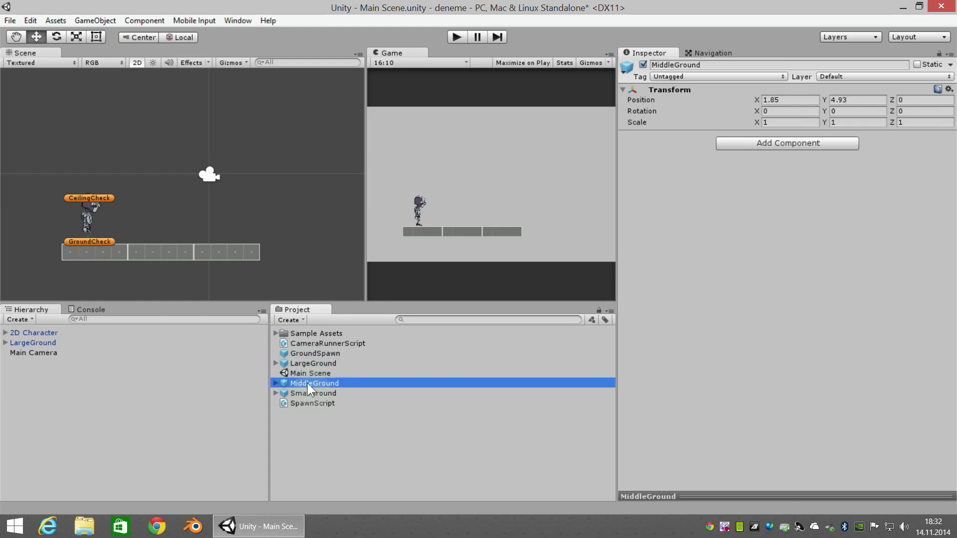
left_click(304, 392)
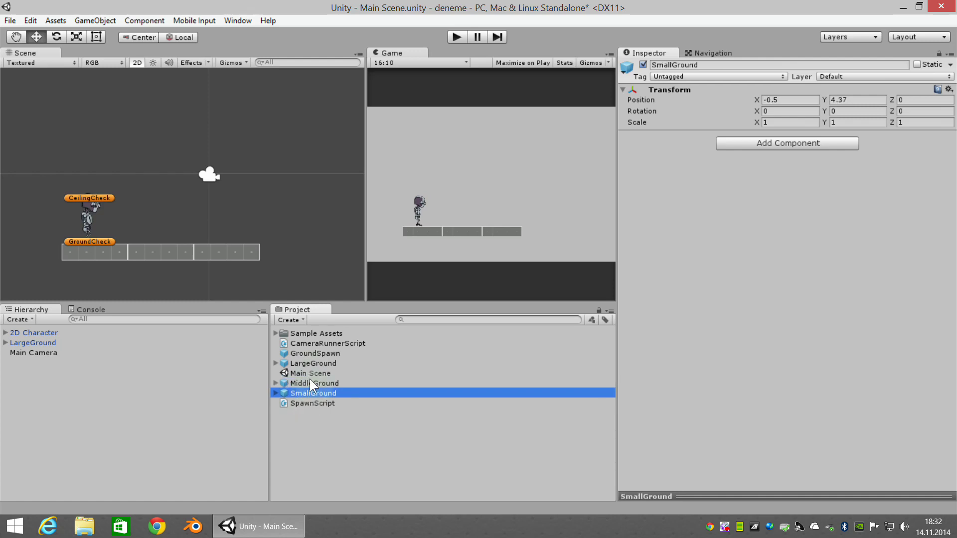
left_click(305, 363)
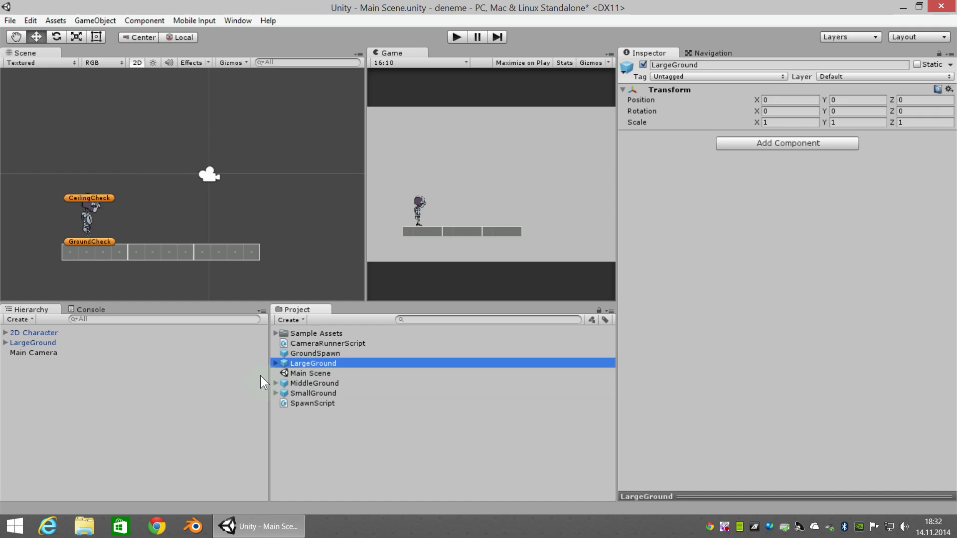
left_click(308, 353)
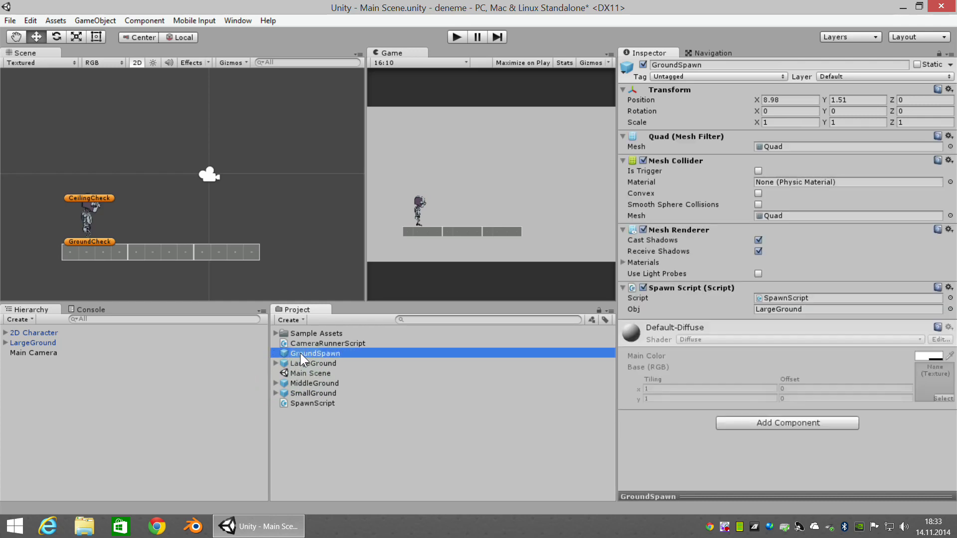
Test-place a GroundSpawn instance, remove it, and ping SpawnScript from the Script field.
left_click_drag(304, 351, 282, 148)
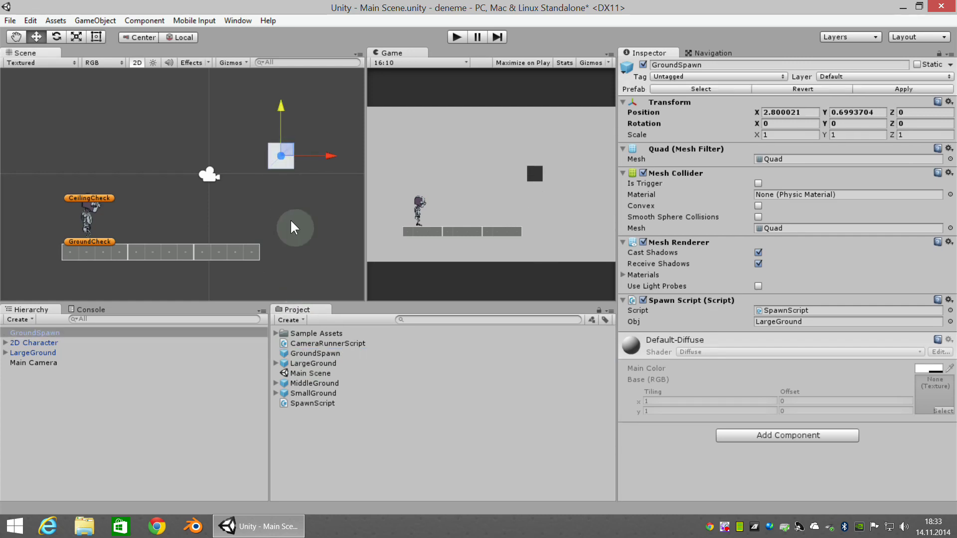
key("Delete")
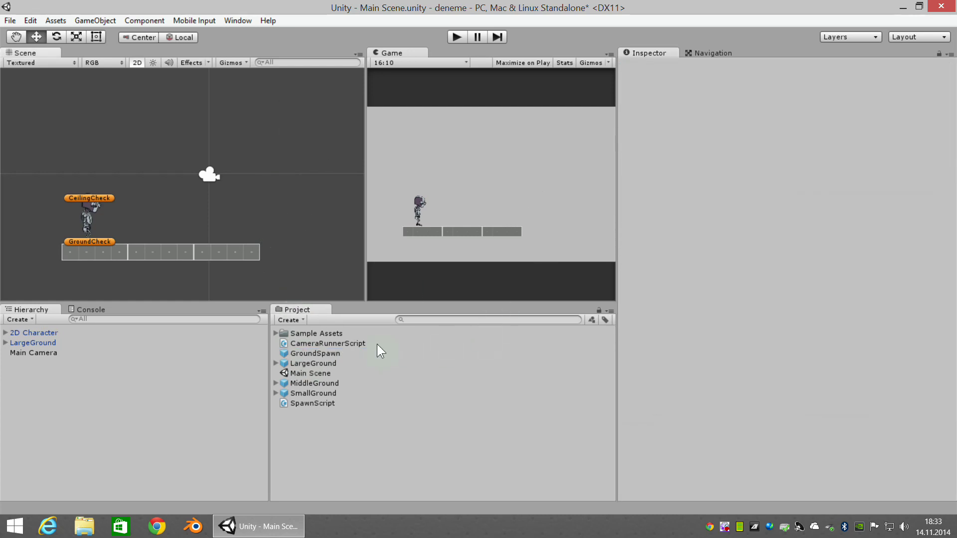
left_click(329, 353)
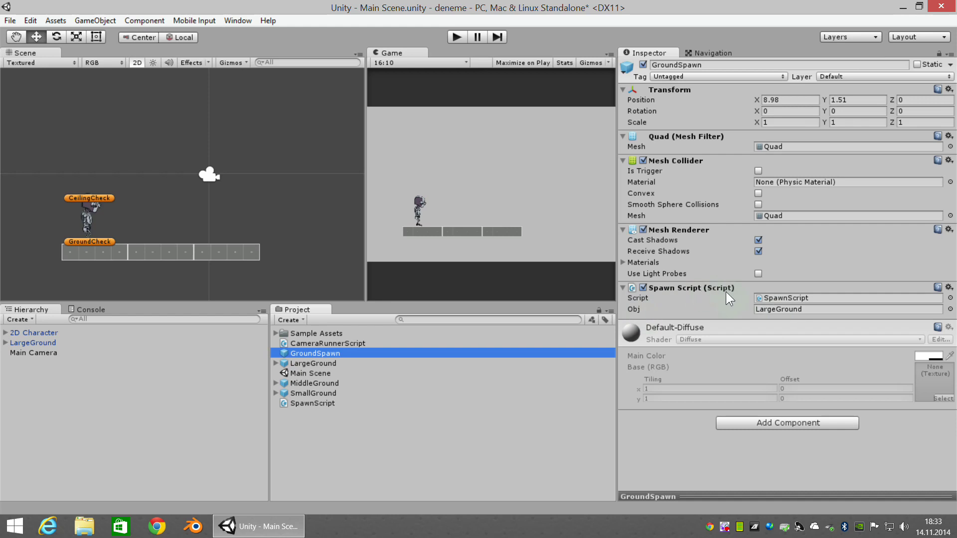
left_click(759, 298)
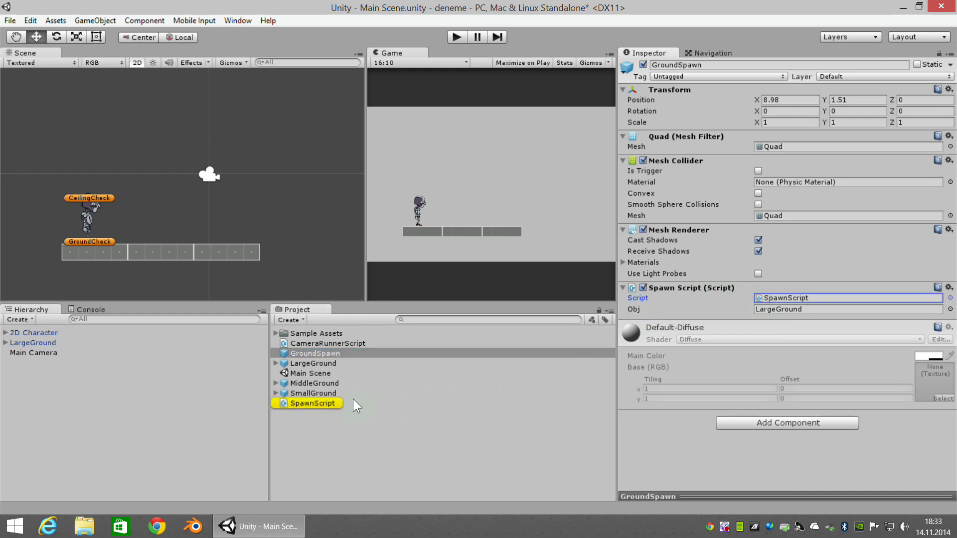
Open SpawnScript in MonoDevelop and review the obj field declaration on line 6.
double_click(323, 402)
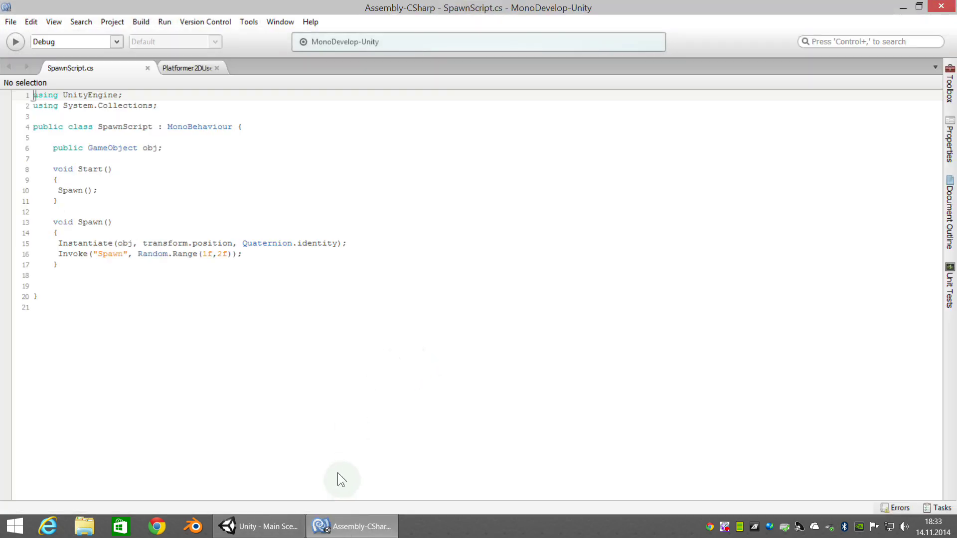
left_click(107, 243)
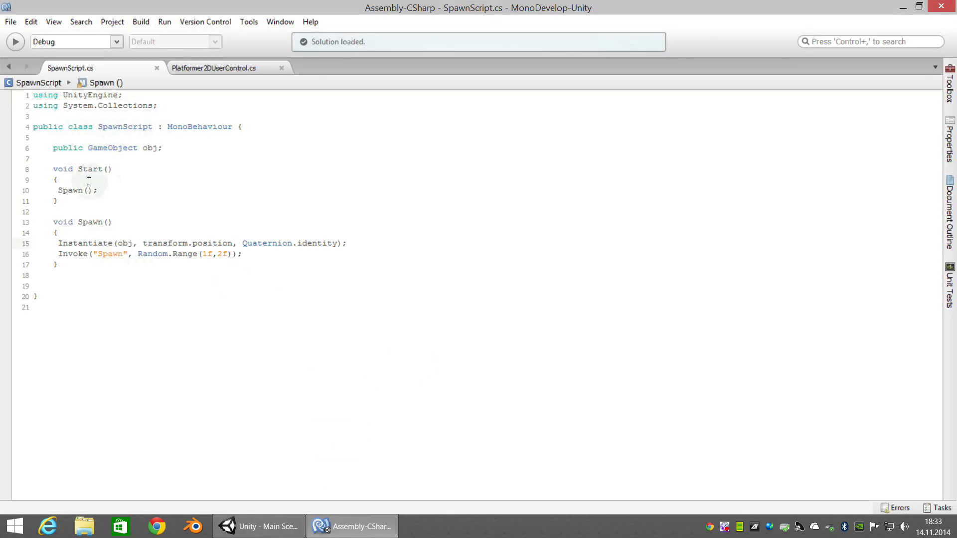
left_click_drag(52, 148, 156, 150)
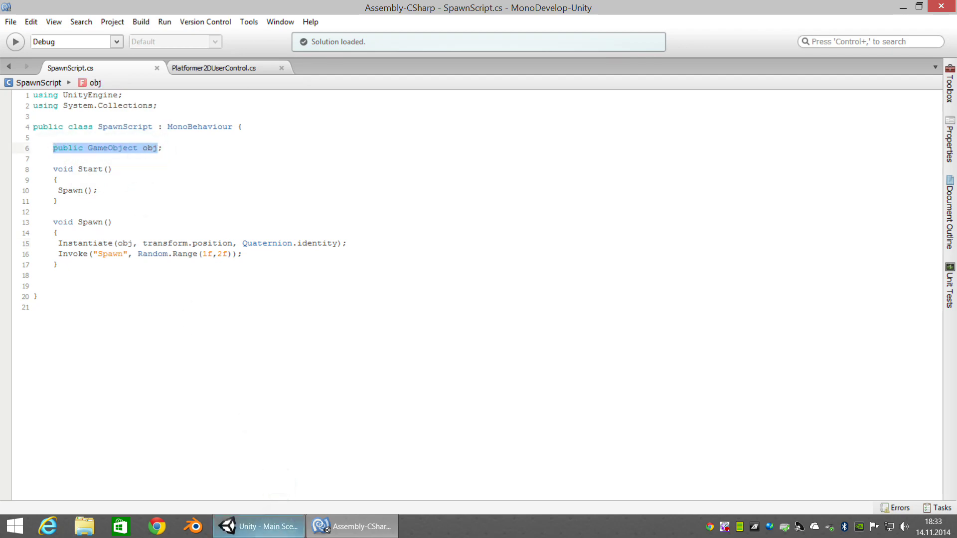
left_click(271, 526)
left_click(300, 351)
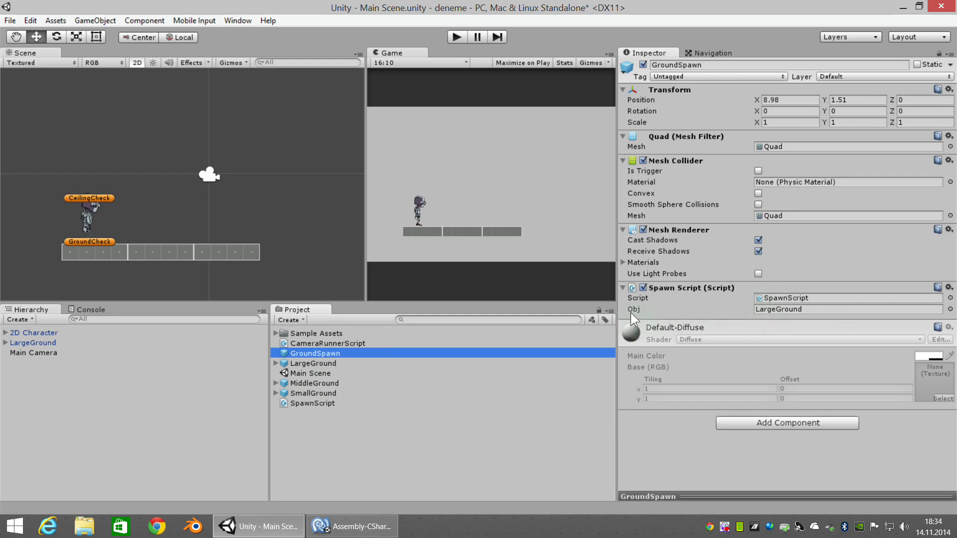
Add [] after GameObject on line 6 to make obj an array, then save.
left_click(327, 528)
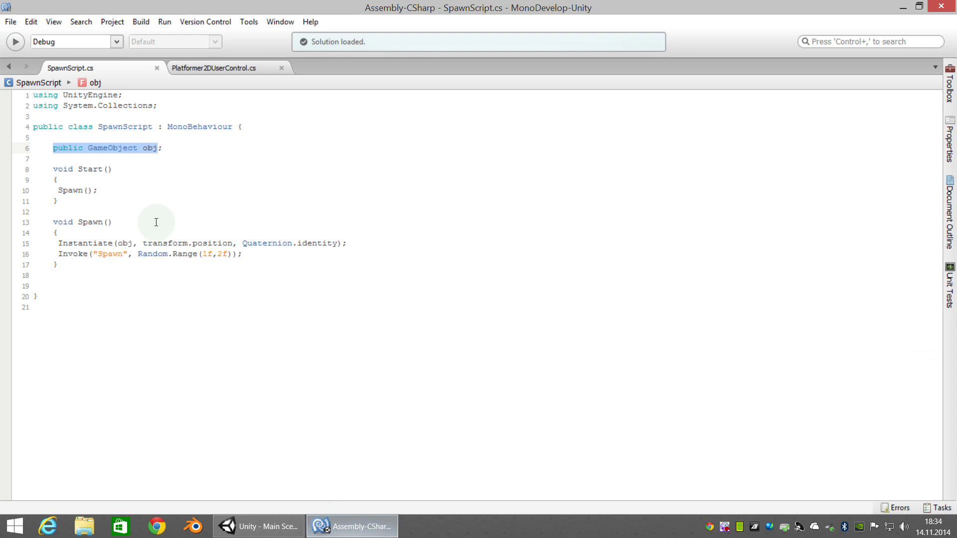
left_click(131, 163)
left_click(137, 148)
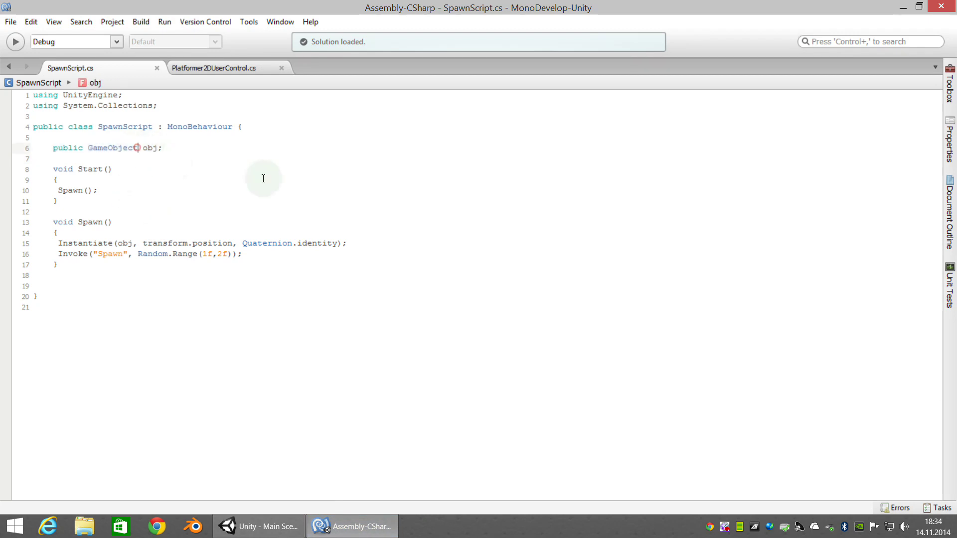
type("[]")
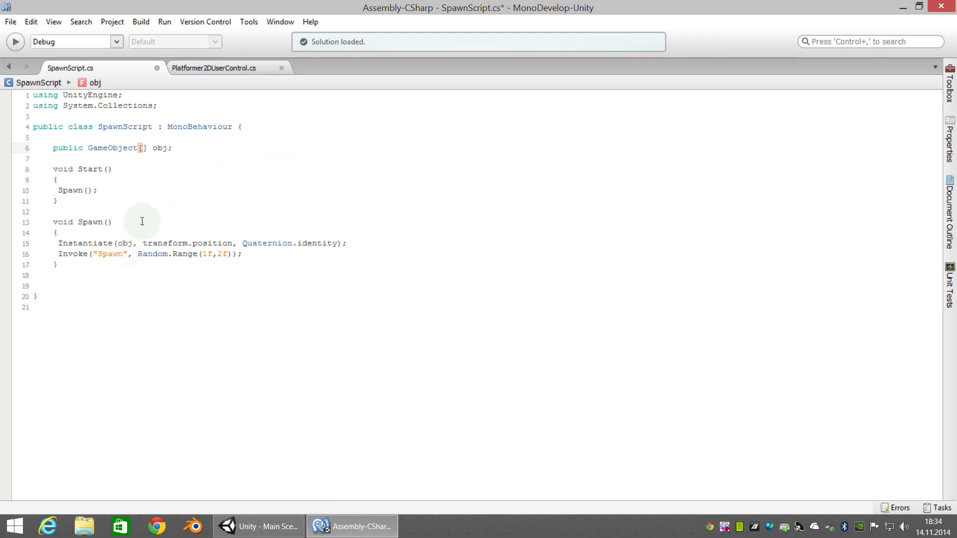
key("ctrl+s")
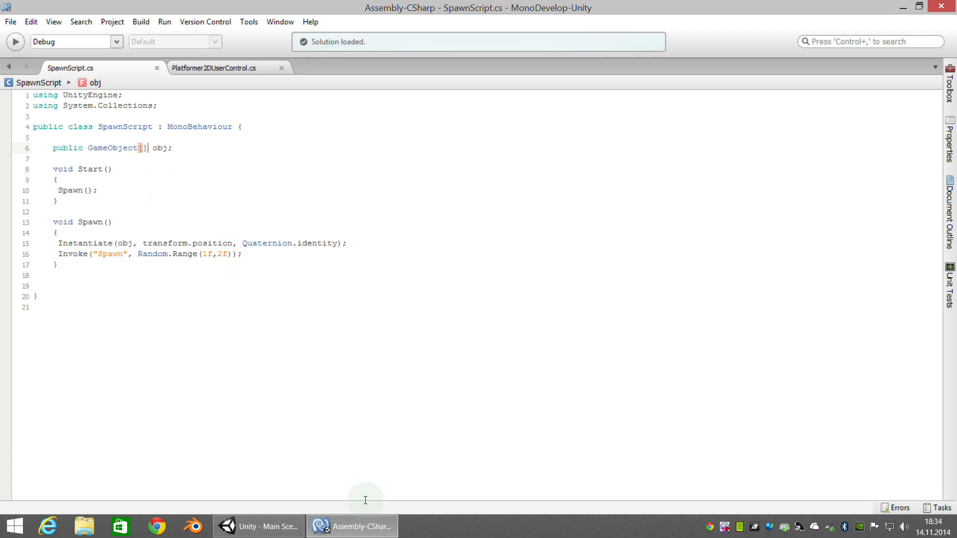
left_click(282, 532)
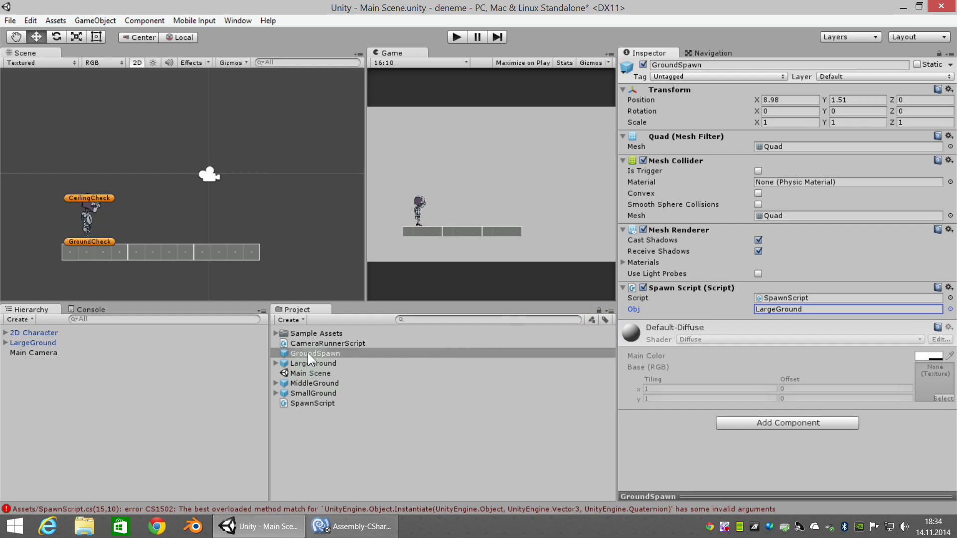
Try dropping MiddleGround onto GroundSpawn's Obj field, then return to SpawnScript in MonoDevelop.
left_click(305, 382)
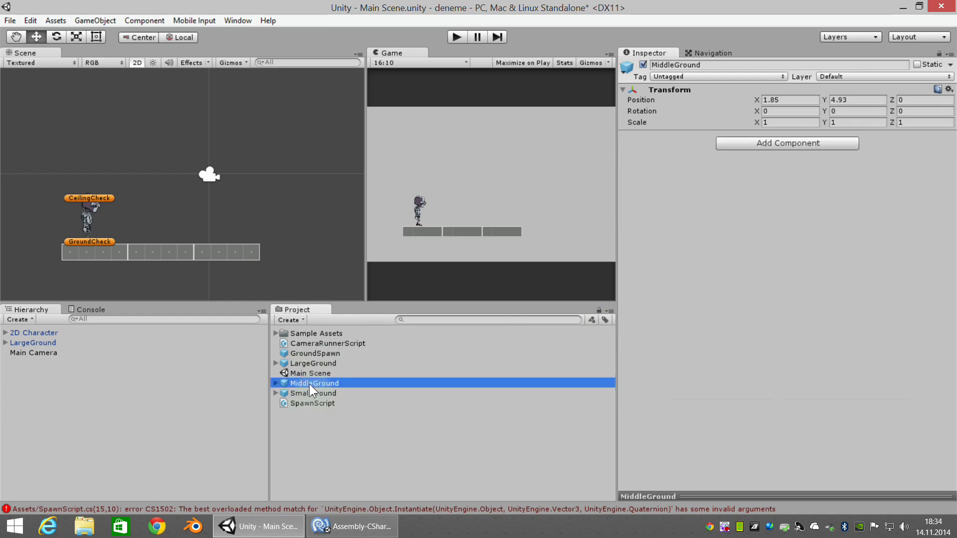
left_click(313, 353)
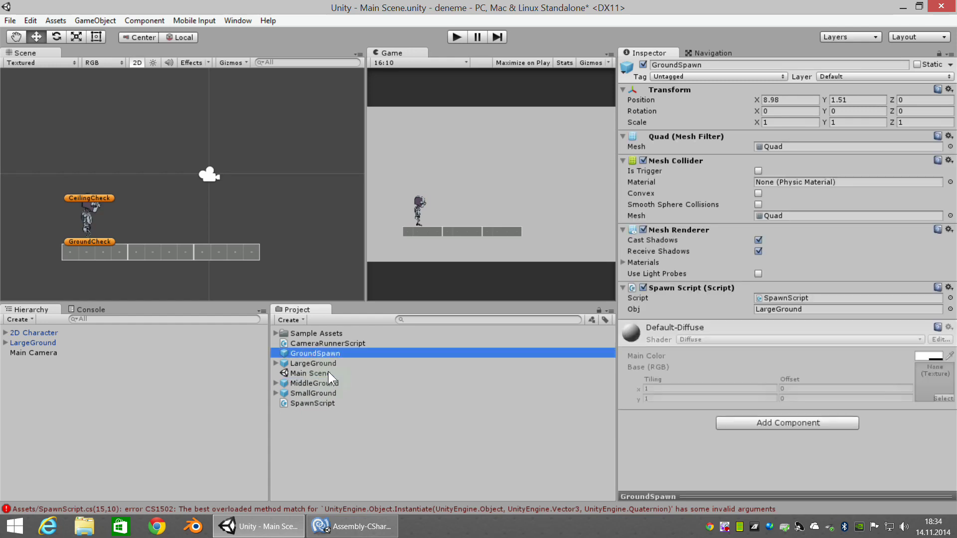
left_click_drag(312, 382, 645, 309)
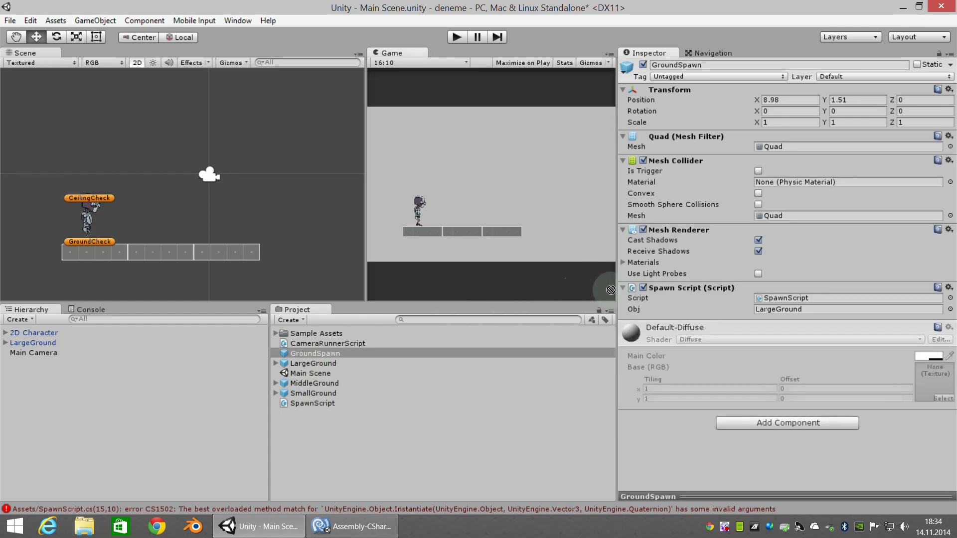
mouse_move(645, 308)
left_mouse_down()
mouse_move(737, 310)
mouse_move(634, 309)
left_mouse_up()
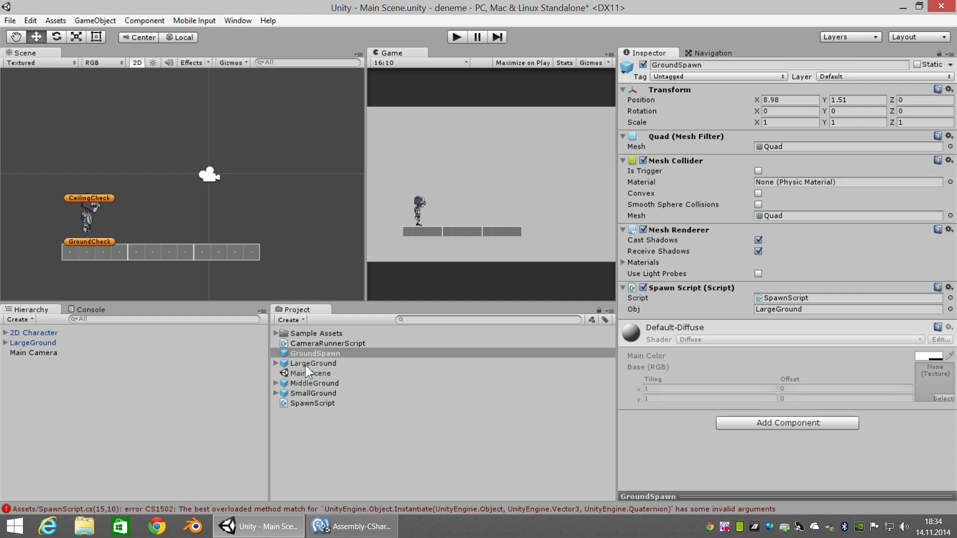
left_click(310, 351)
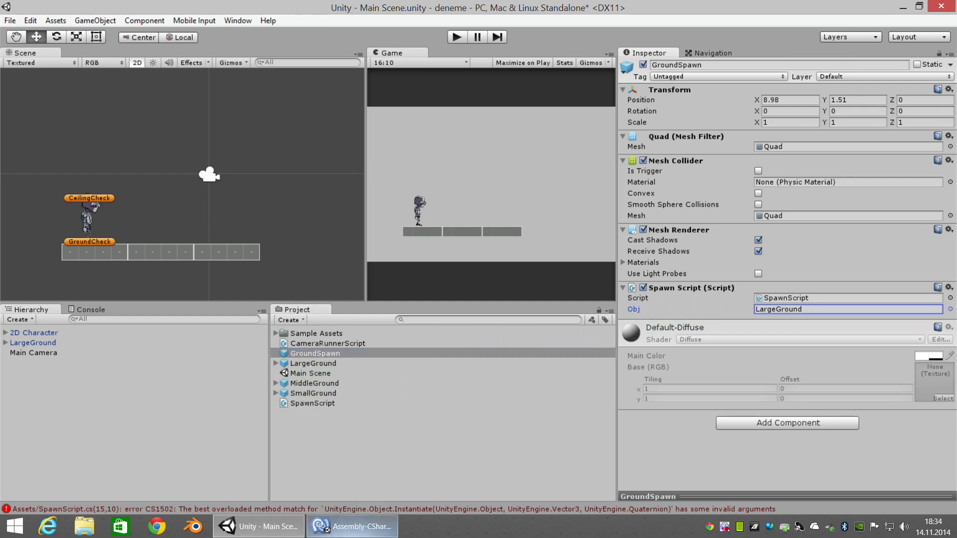
left_click(327, 529)
left_click(135, 160)
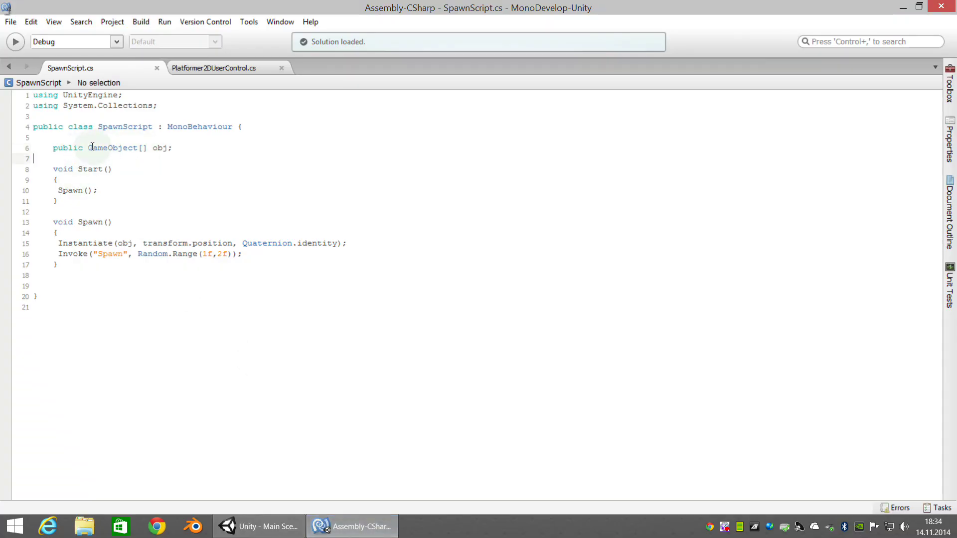
Make Instantiate use obj[Random.Range(0,obj.Length)] on line 15 and remove the extra spaces.
mouse_move(92, 147)
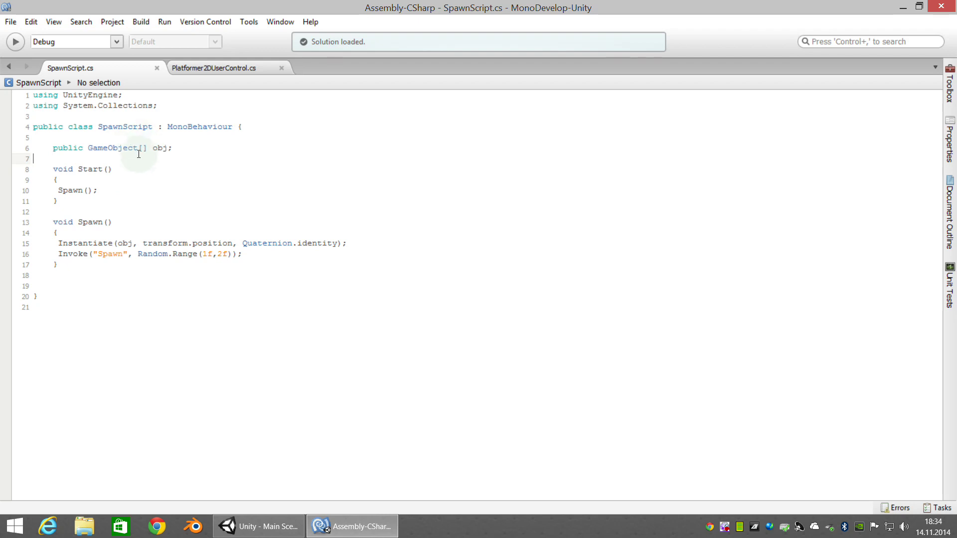
left_click(132, 243)
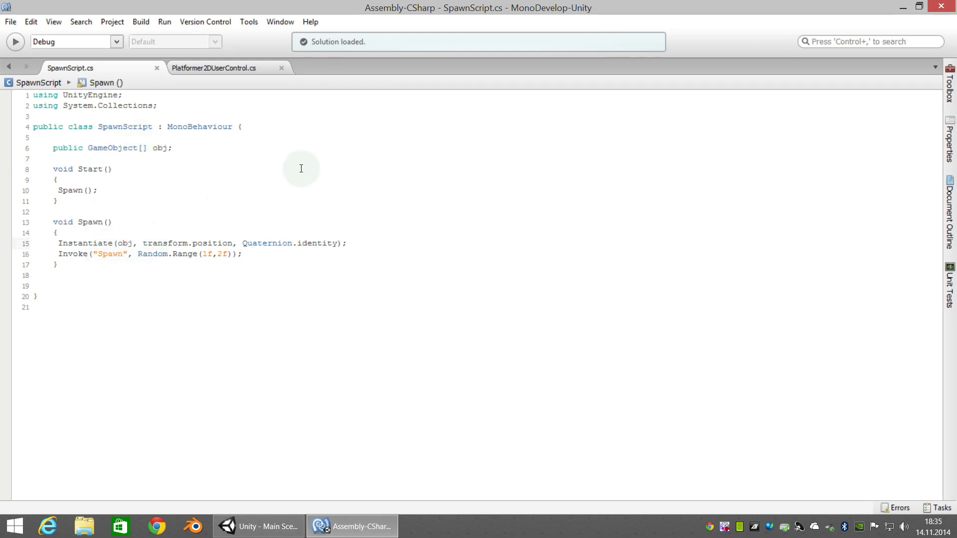
type("[0]")
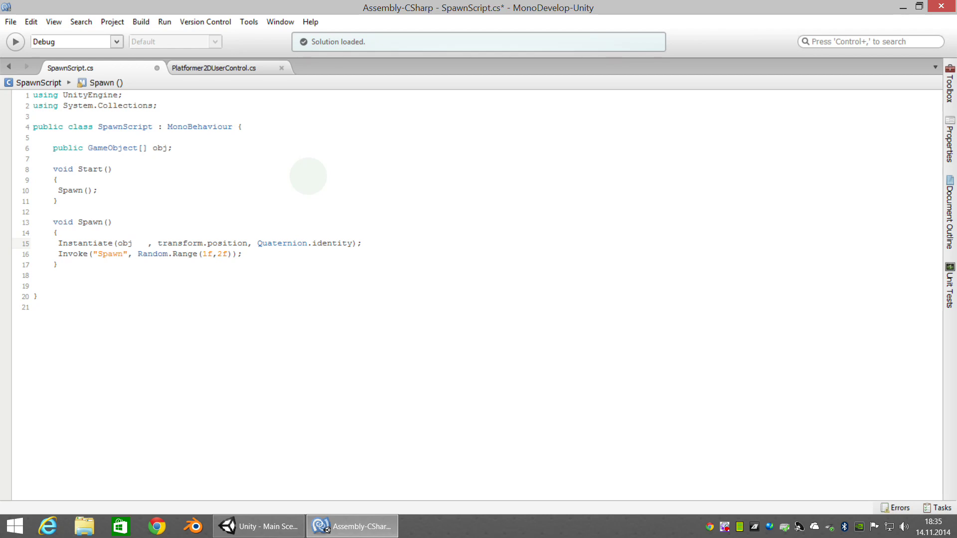
type("[")
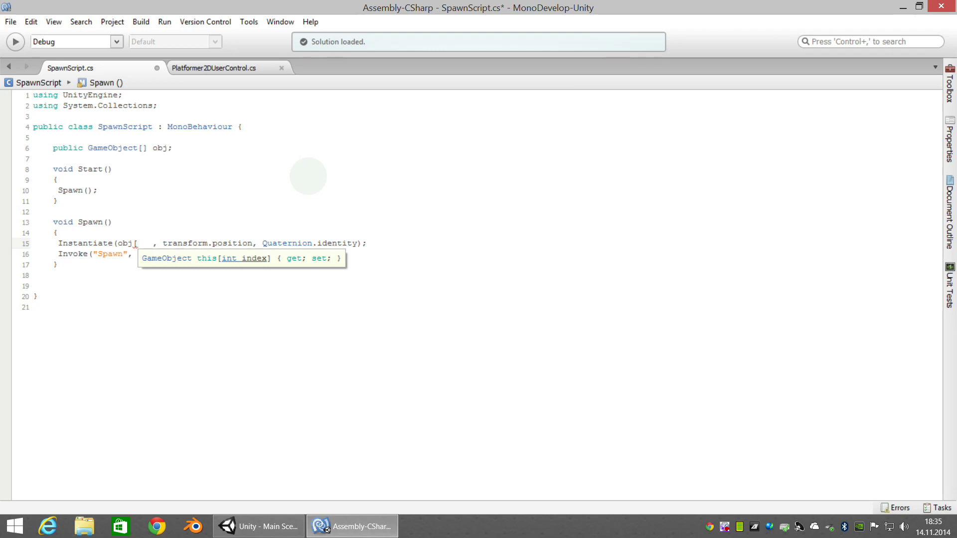
type("R")
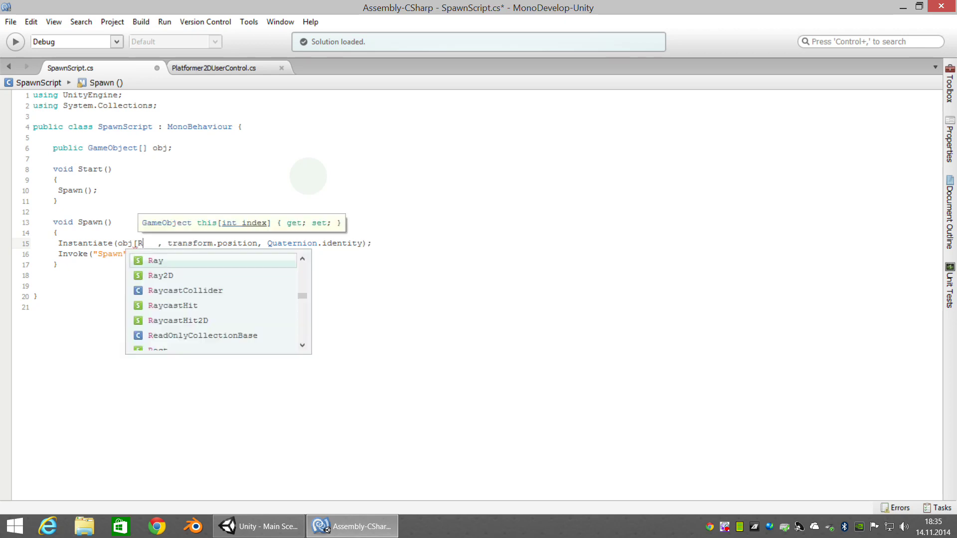
type("andom")
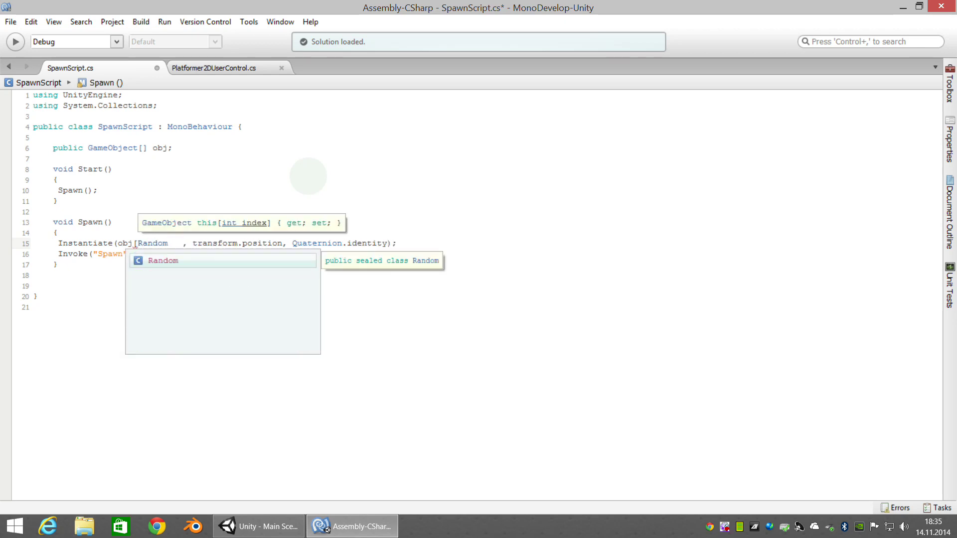
type(".ran")
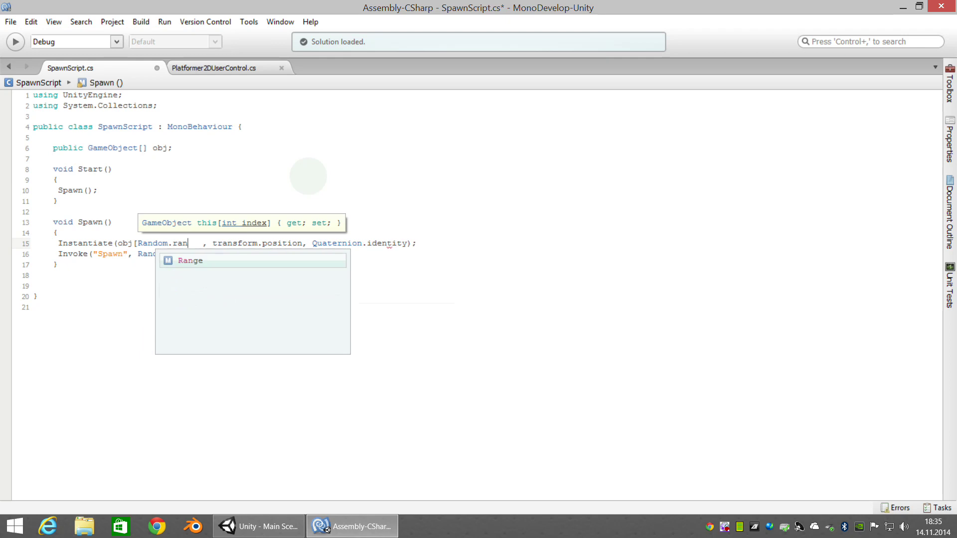
type("ge(")
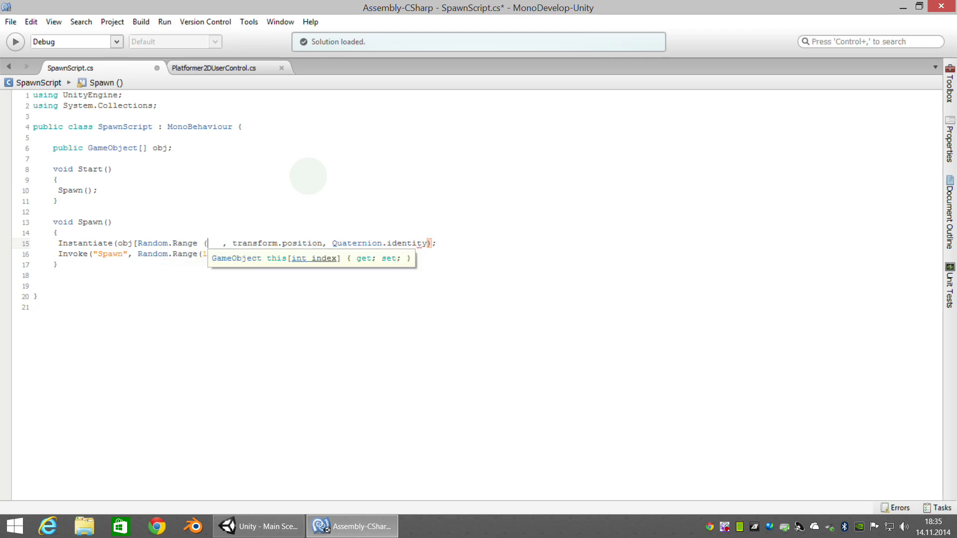
type("0")
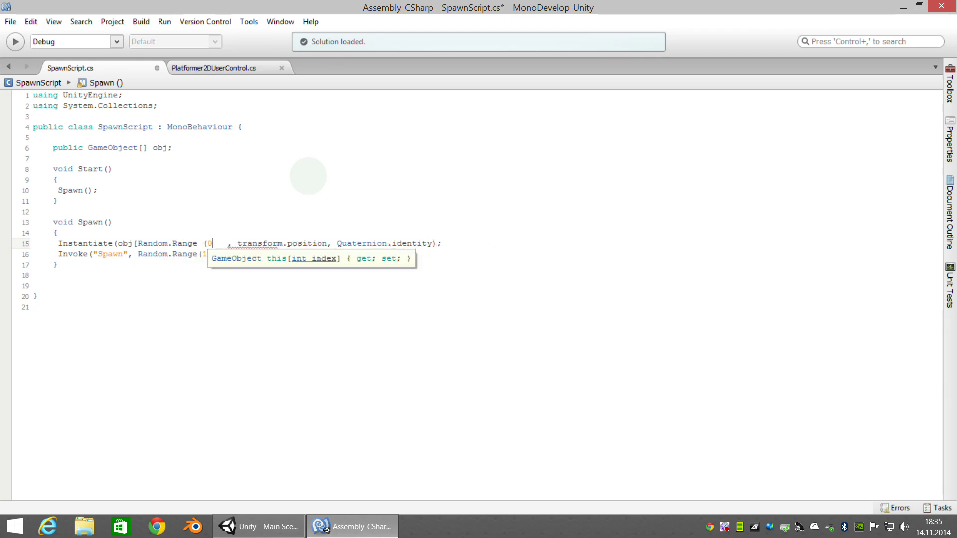
type(",")
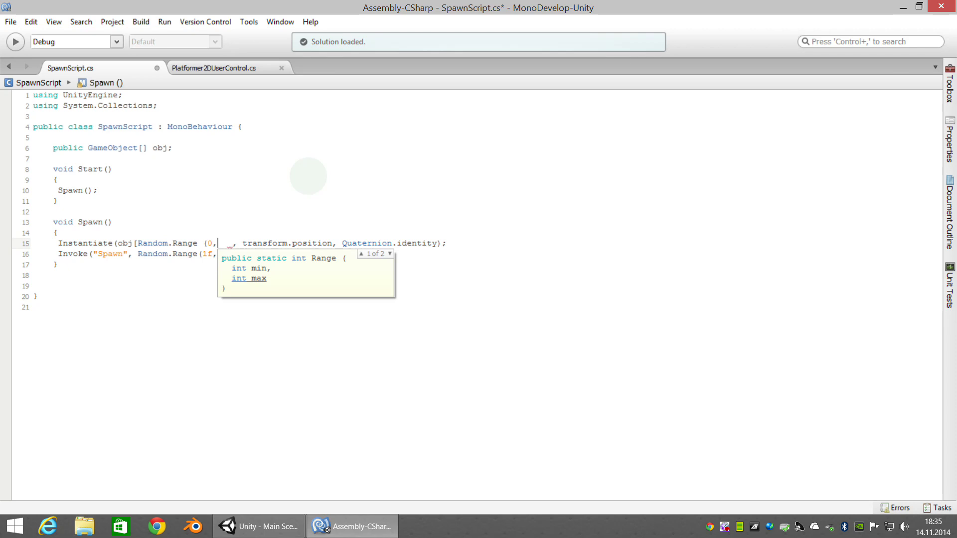
type("obj")
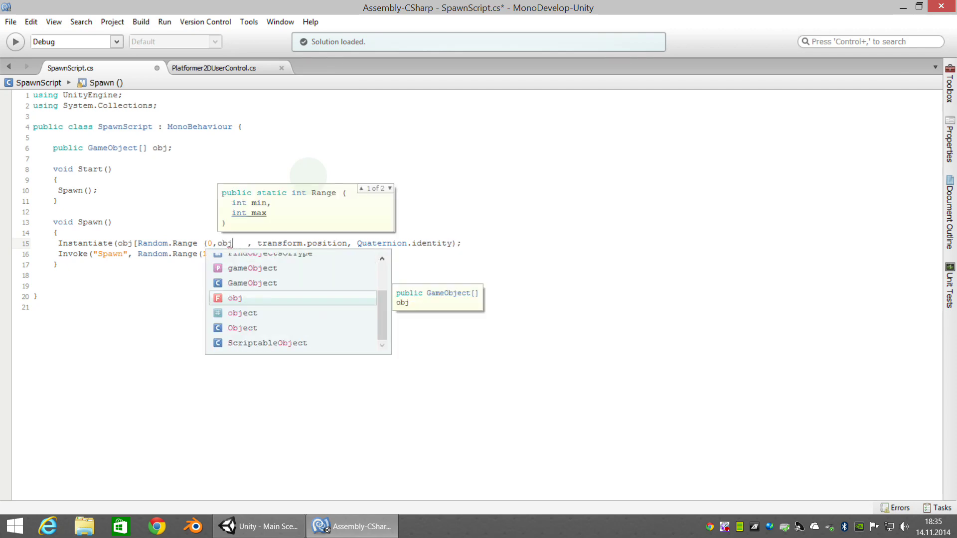
type(".length")
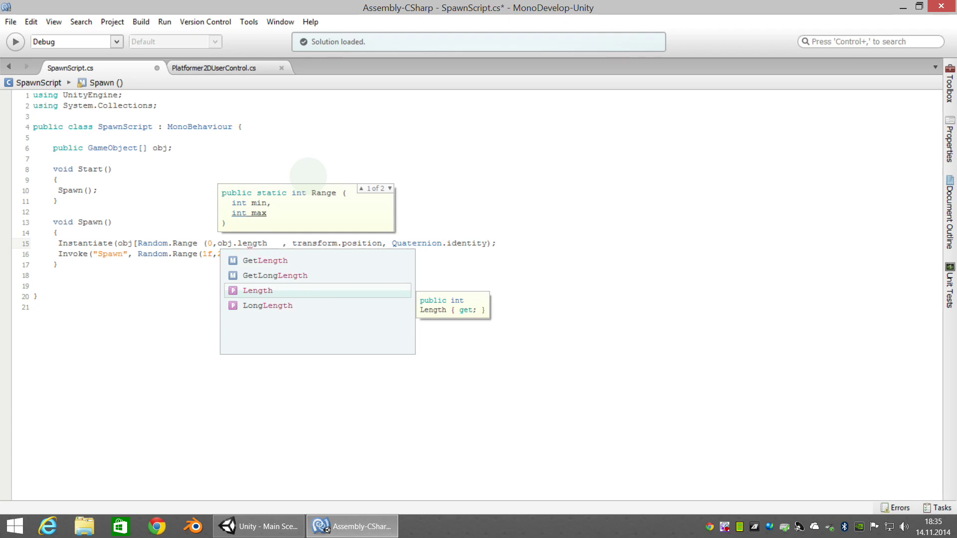
key("Return")
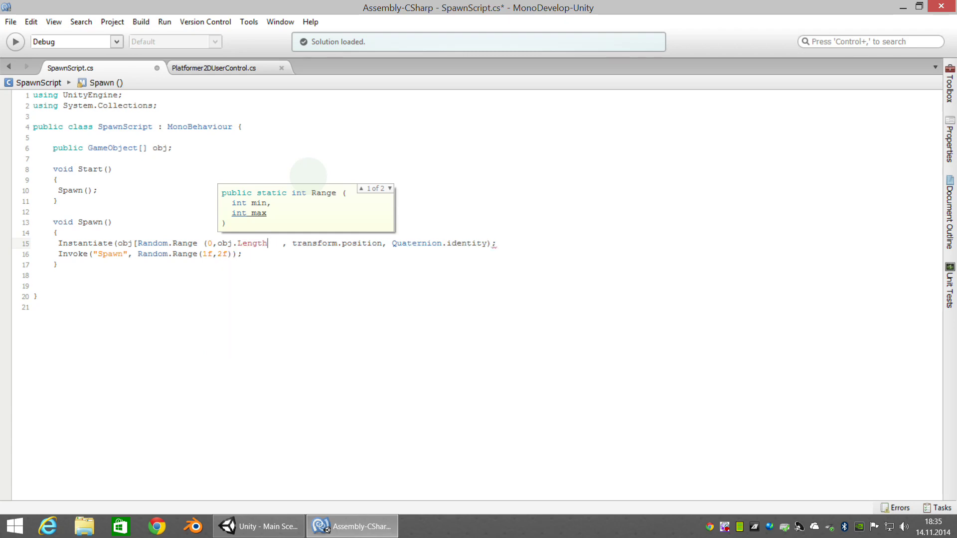
type(")")
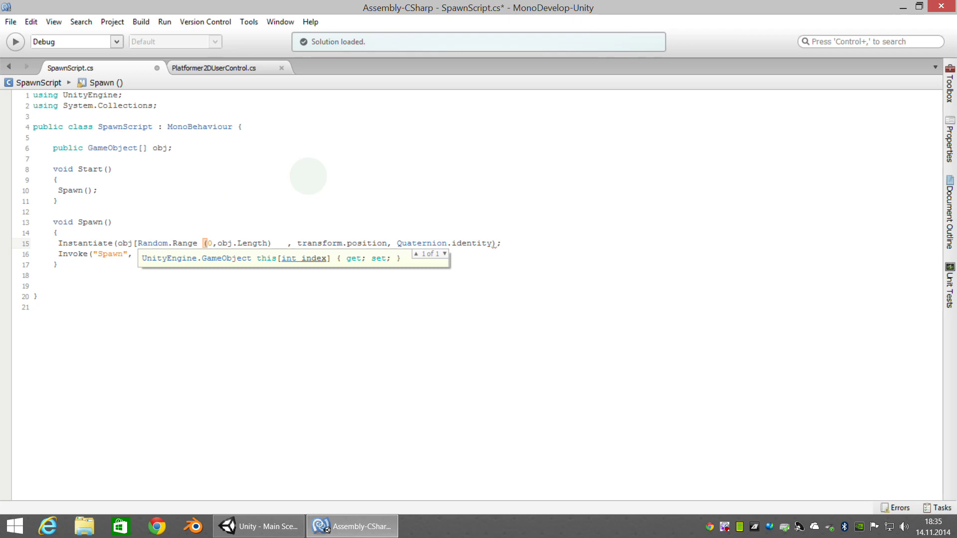
left_click_drag(204, 243, 269, 241)
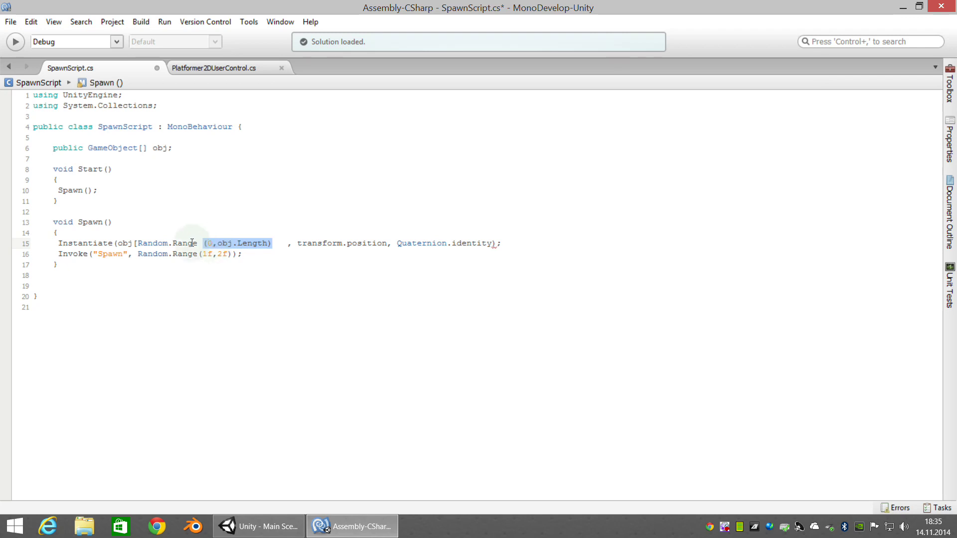
left_click(272, 243)
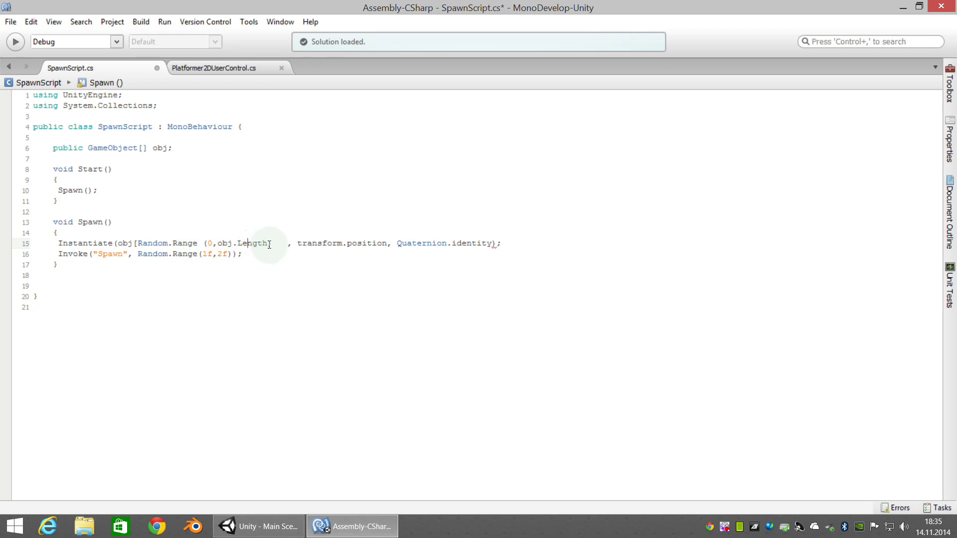
type("]")
key("Delete")
key("Delete")
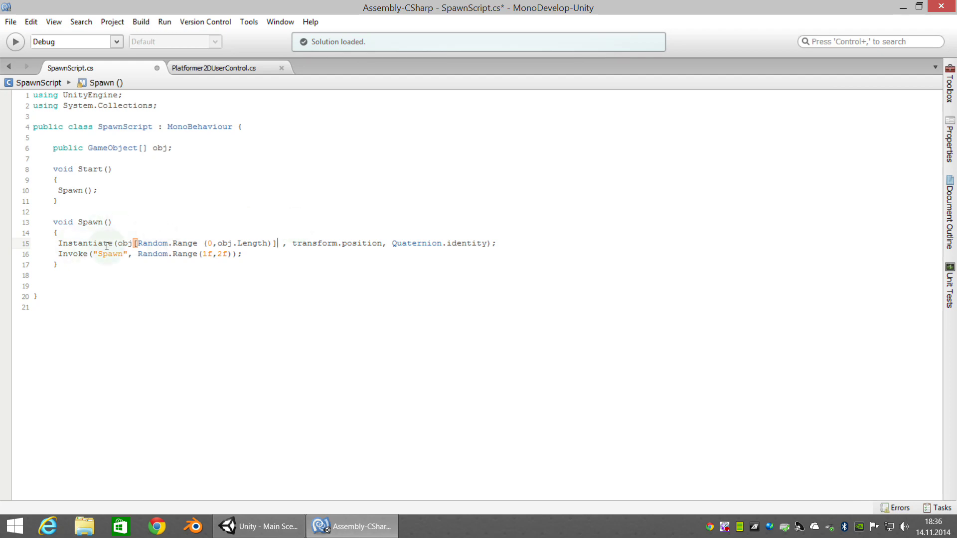
Declare 'public float spawnMin=1f;' and 'public float spawnMax=2f;' below the obj field.
left_click(178, 146)
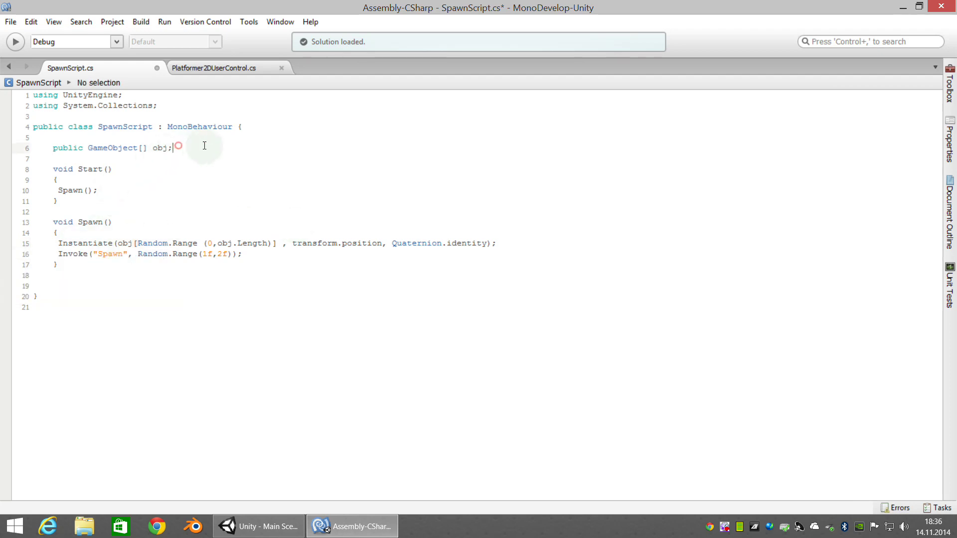
key("Return")
type("p")
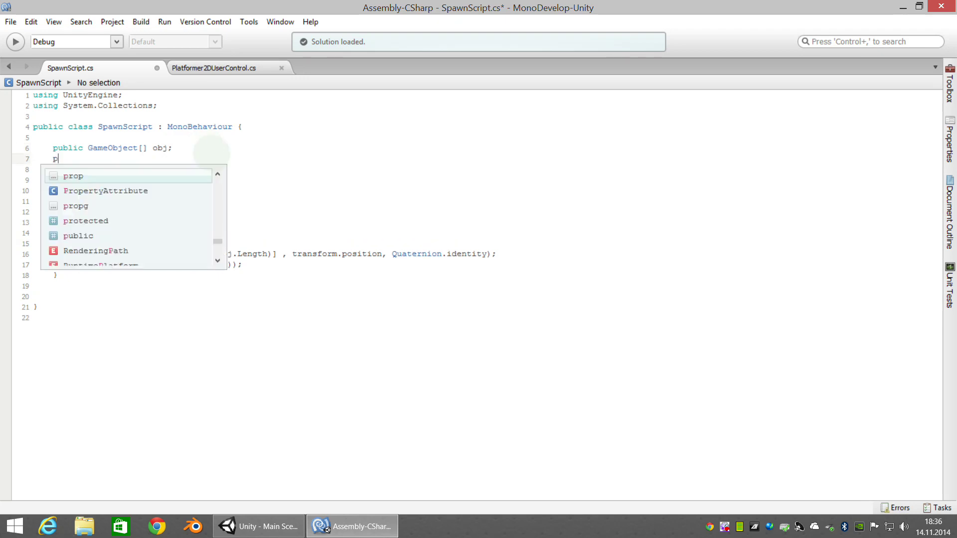
type("ublic ")
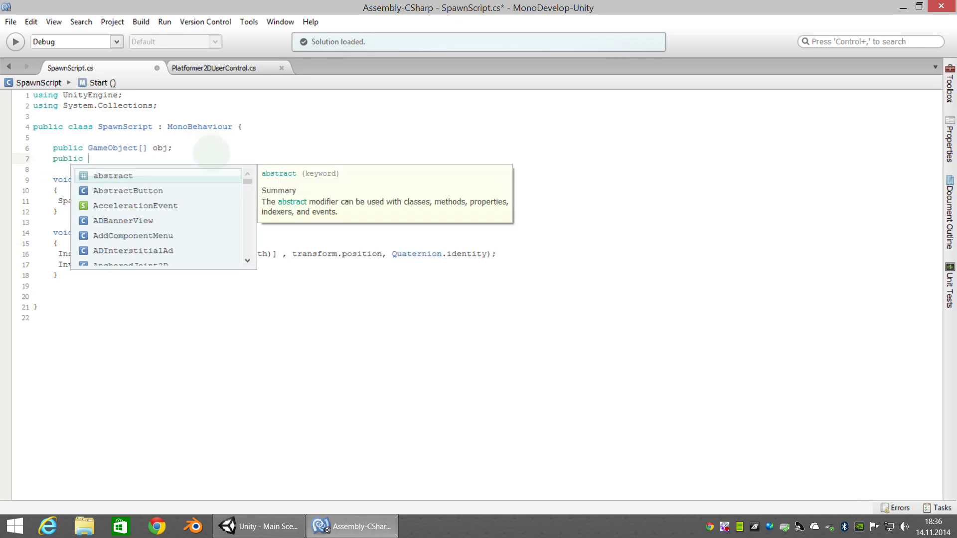
type("float ")
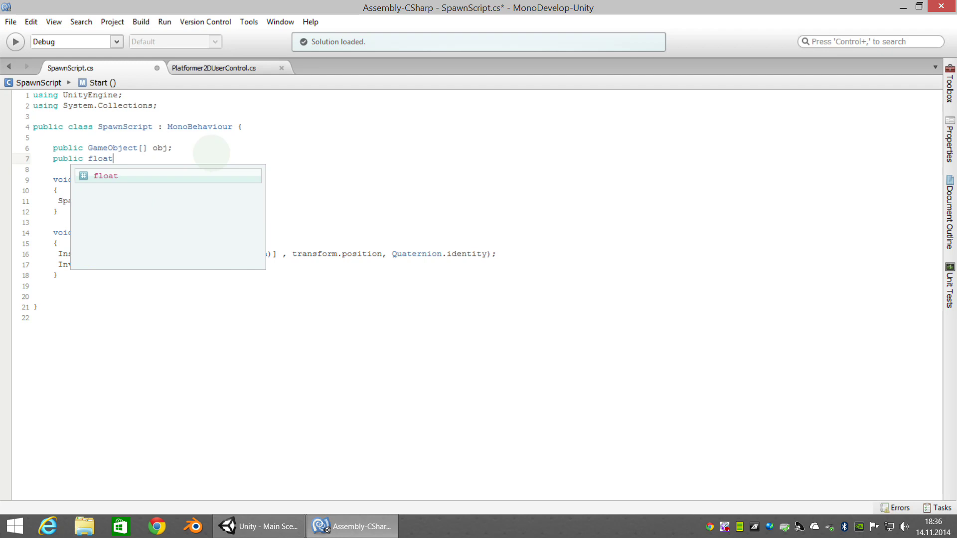
type("spawn")
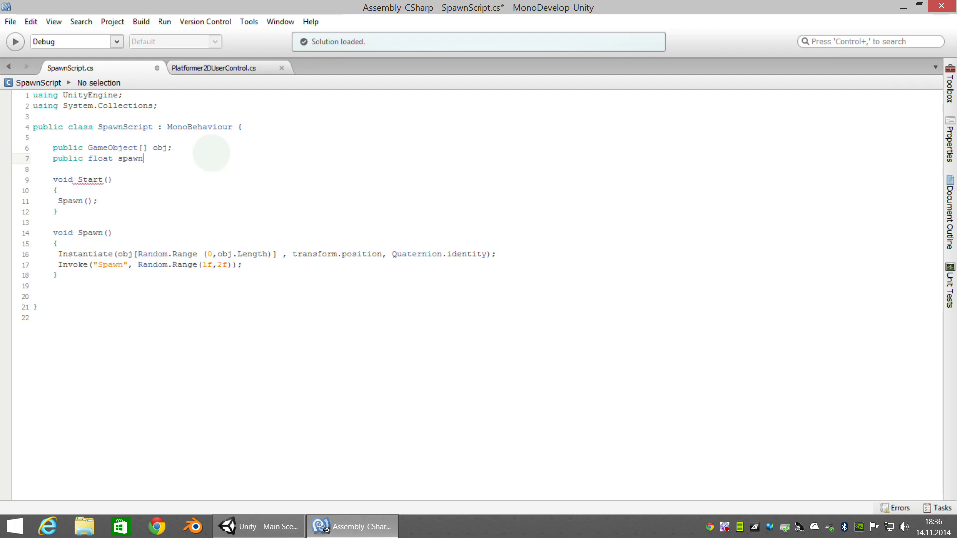
type("Min")
type("=1f;")
key("Return")
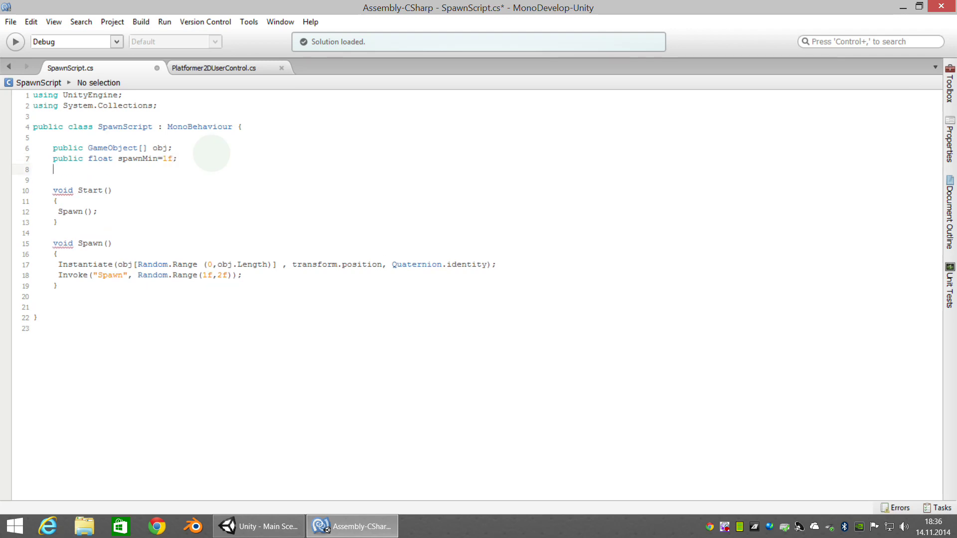
type("public float spawnMax=2f;")
Replace the fixed 1f, 2f in Invoke's Random.Range with spawnMin, spawnMax.
key("Down")
key("Down")
key("Down")
key("Down")
key("Down")
key("Down")
key("Down")
key("Down")
key("Down")
key("Down")
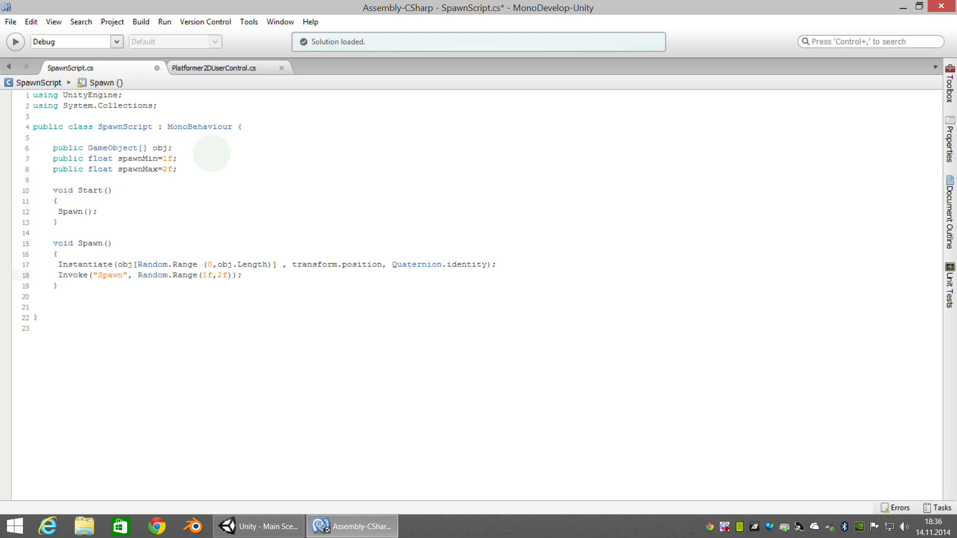
left_click(198, 275)
left_click(228, 276)
key("BackSpace")
key("BackSpace")
key("BackSpace")
key("BackSpace")
key("BackSpace")
type("spa")
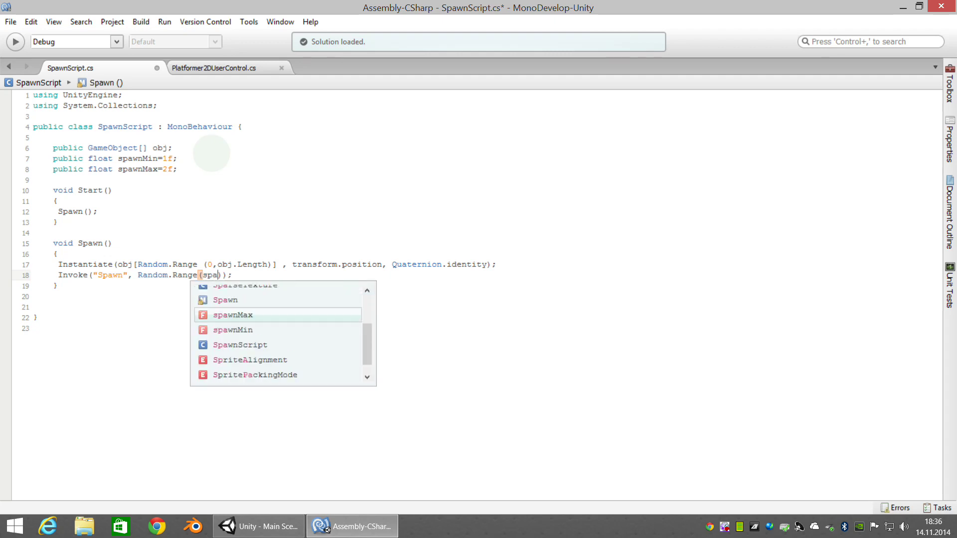
type("wn")
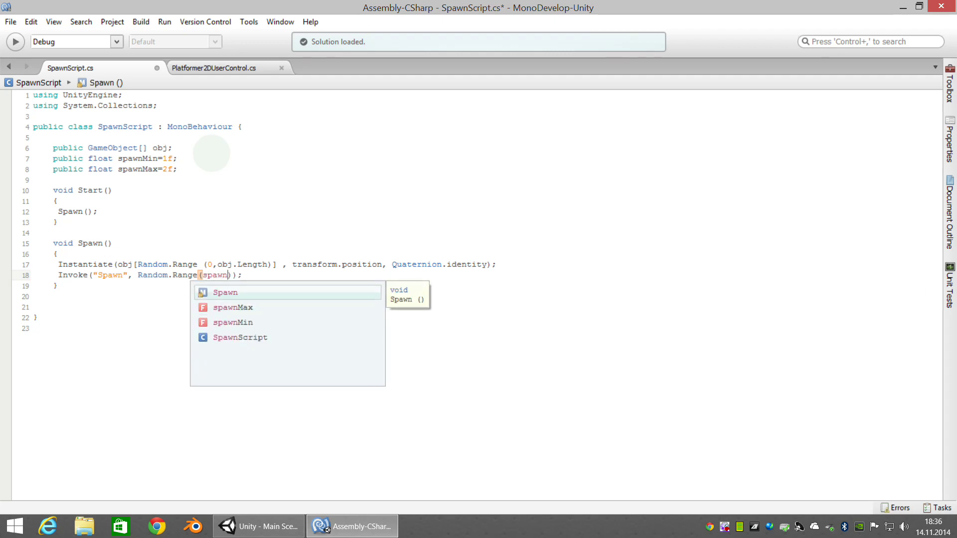
type("Min, spawnMa")
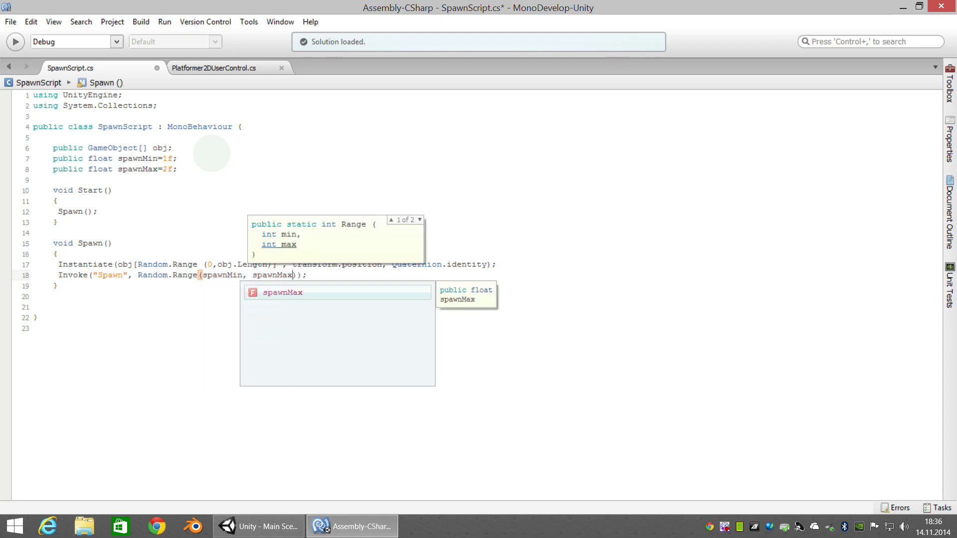
type("x")
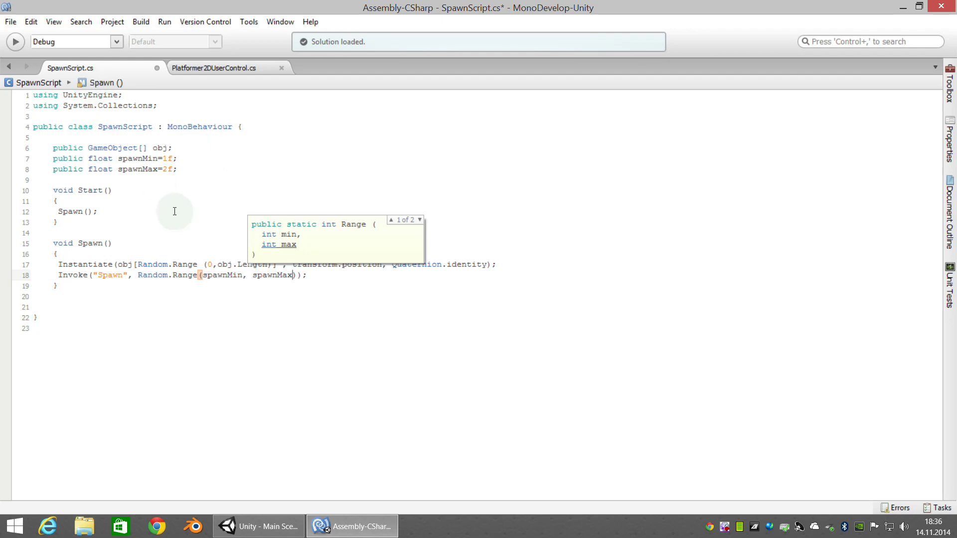
key("Escape")
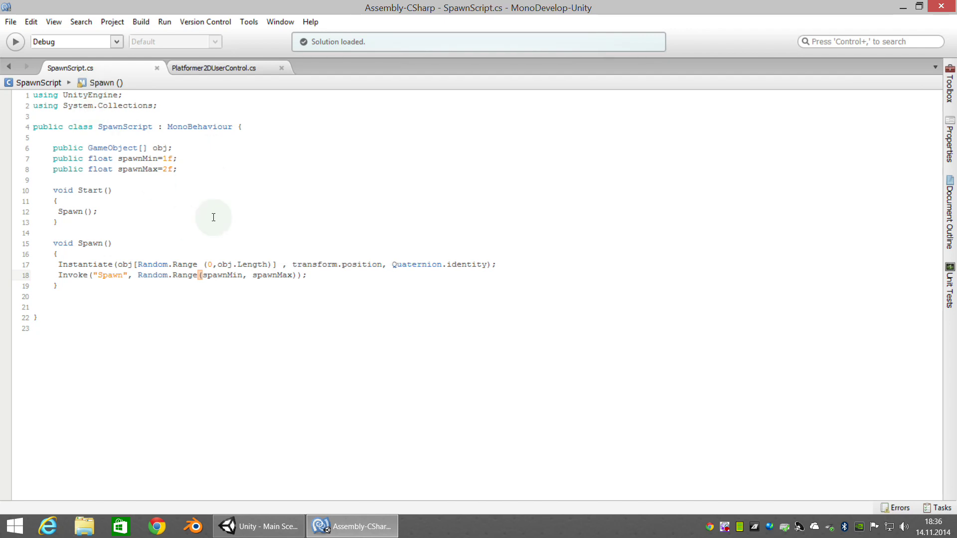
Set the GroundSpawn prefab's Spawn Script Obj array Size to 3, then return to SpawnScript.
left_click(264, 527)
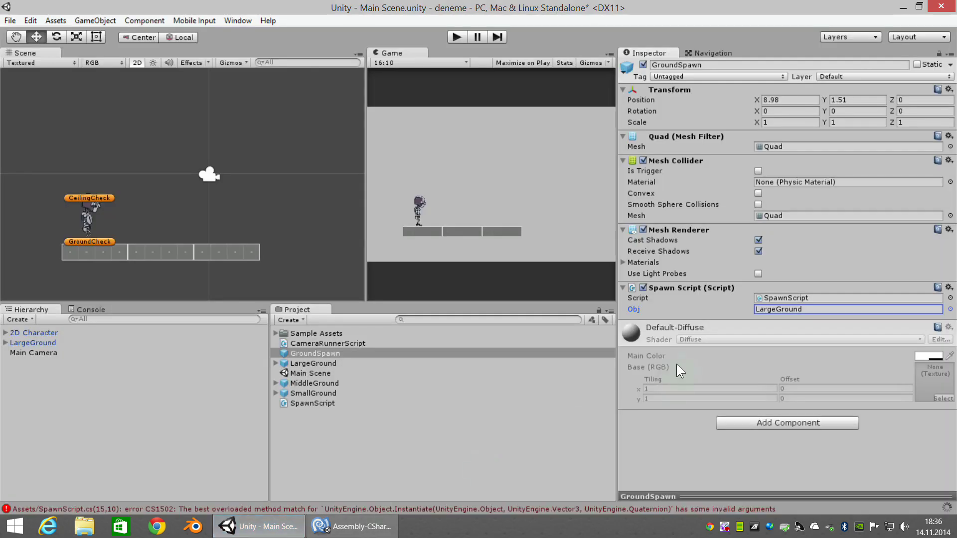
left_click(322, 360)
left_click(324, 353)
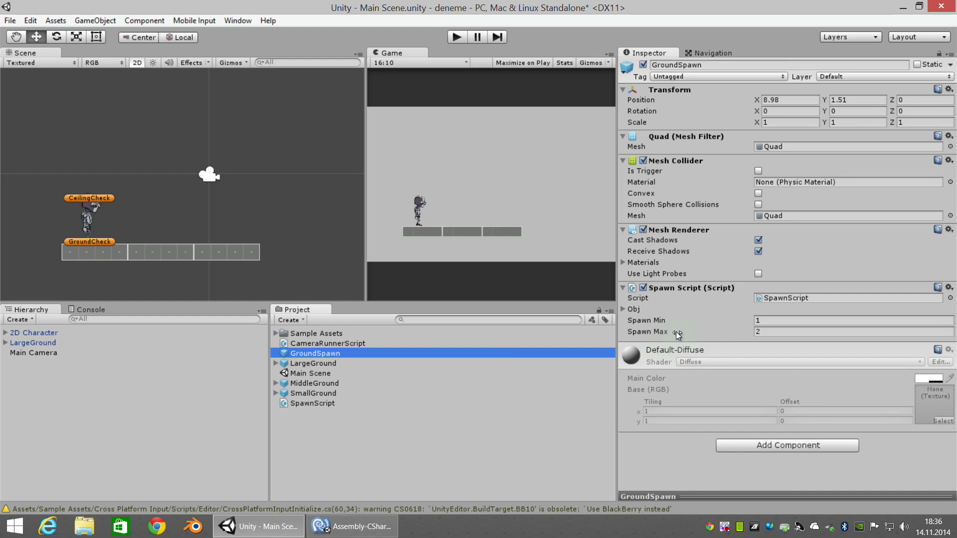
left_click(622, 309)
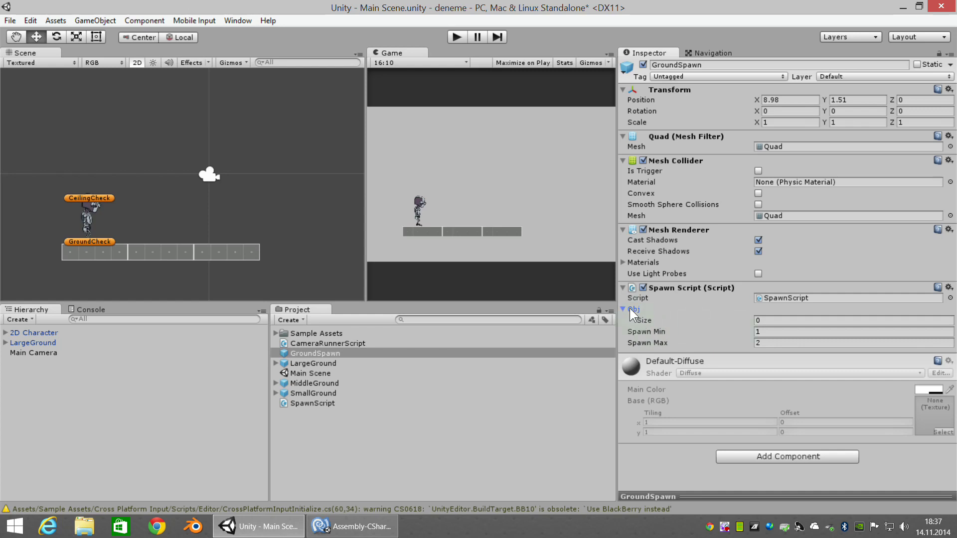
left_click(767, 319)
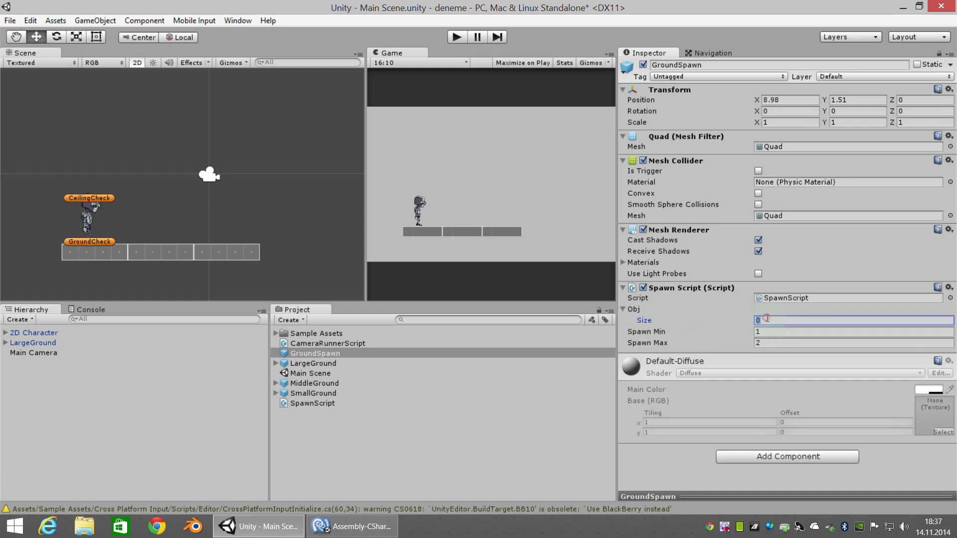
type("3")
key("Return")
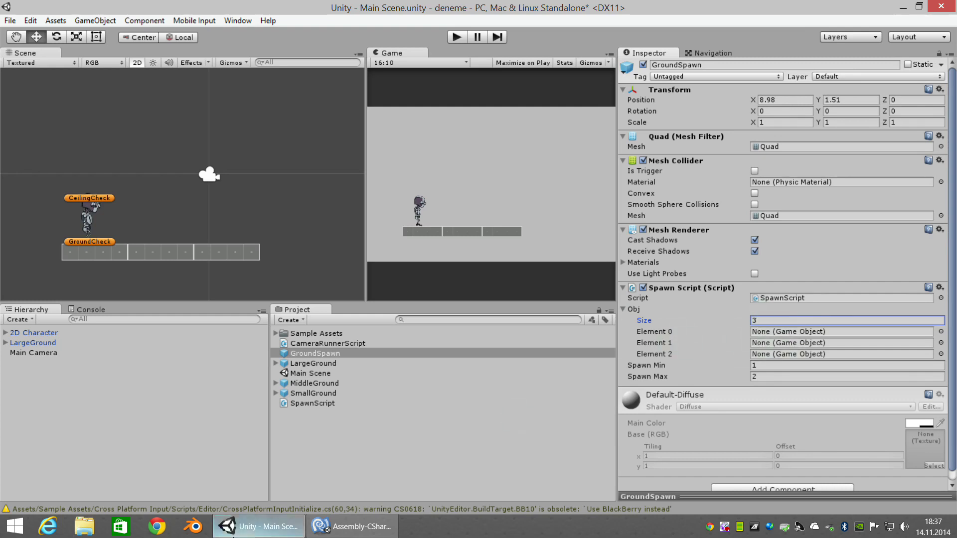
left_click(352, 527)
left_click(139, 148)
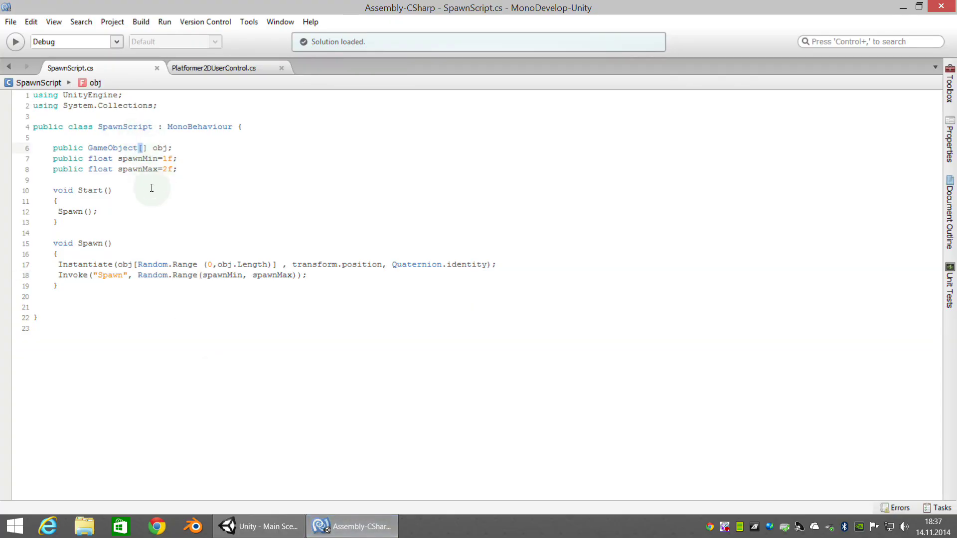
Highlight the [] brackets after GameObject in the obj declaration, then return to Unity.
scroll(149, 187, "up", 2, "ctrl")
key("Down")
left_click_drag(219, 171, 229, 171)
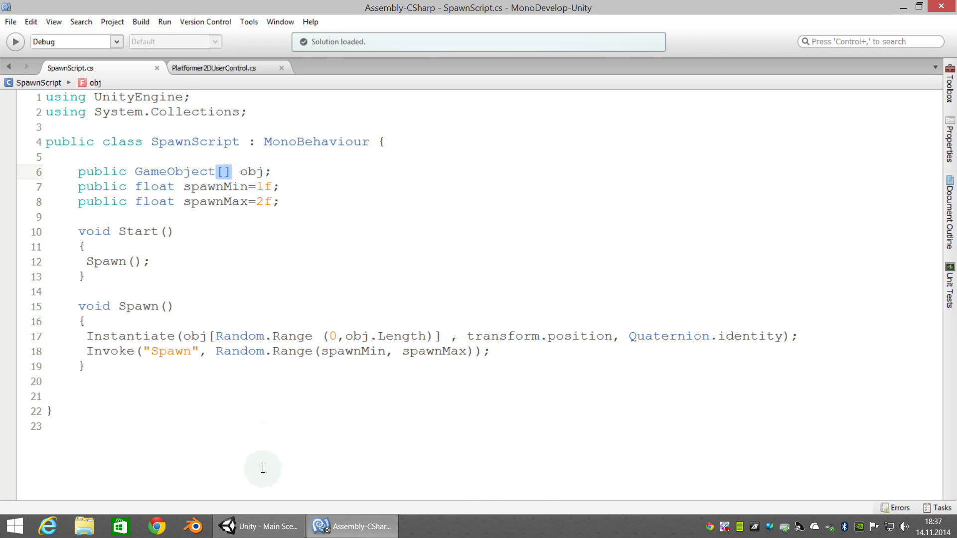
left_click(259, 526)
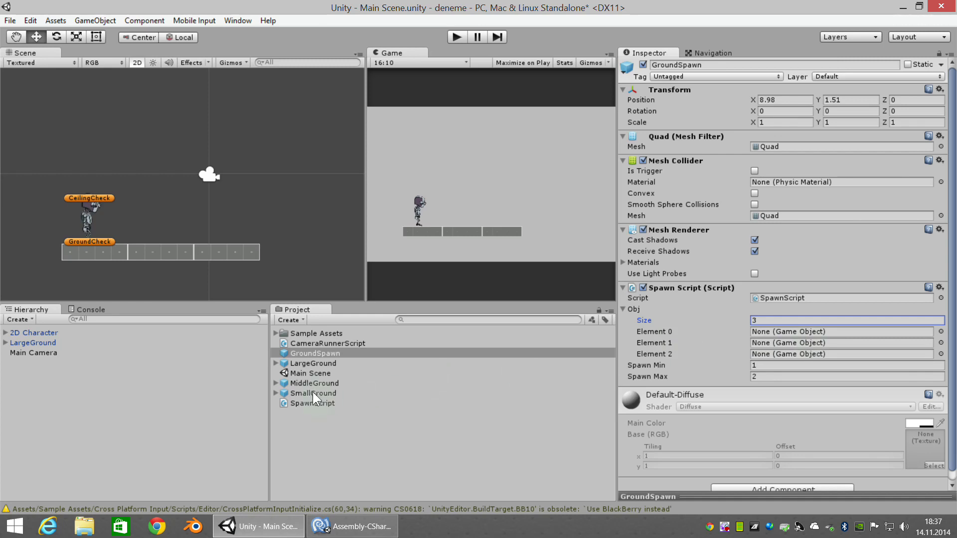
Assign SmallGround, MiddleGround and LargeGround to Obj Elements 0, 1 and 2.
left_click_drag(313, 392, 759, 332)
left_click_drag(328, 383, 763, 343)
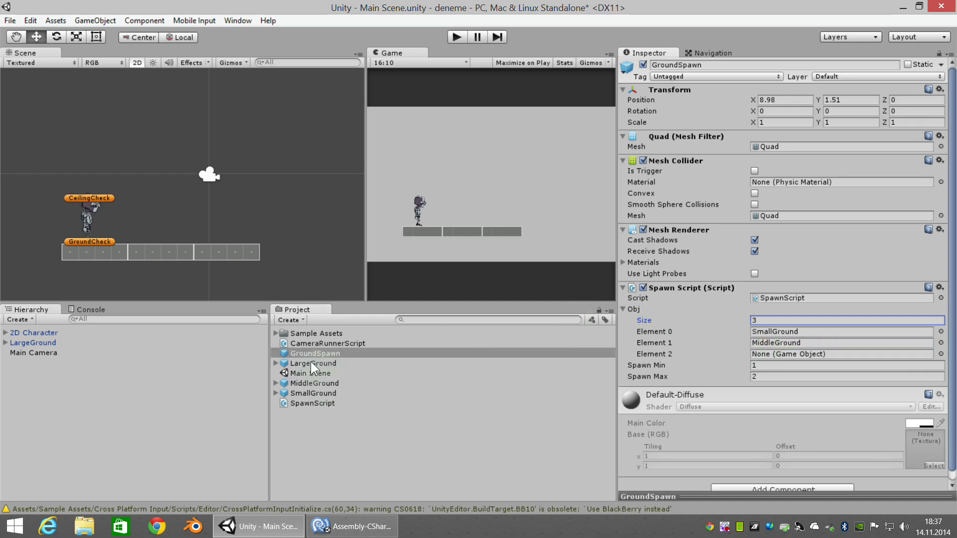
left_click_drag(311, 364, 765, 352)
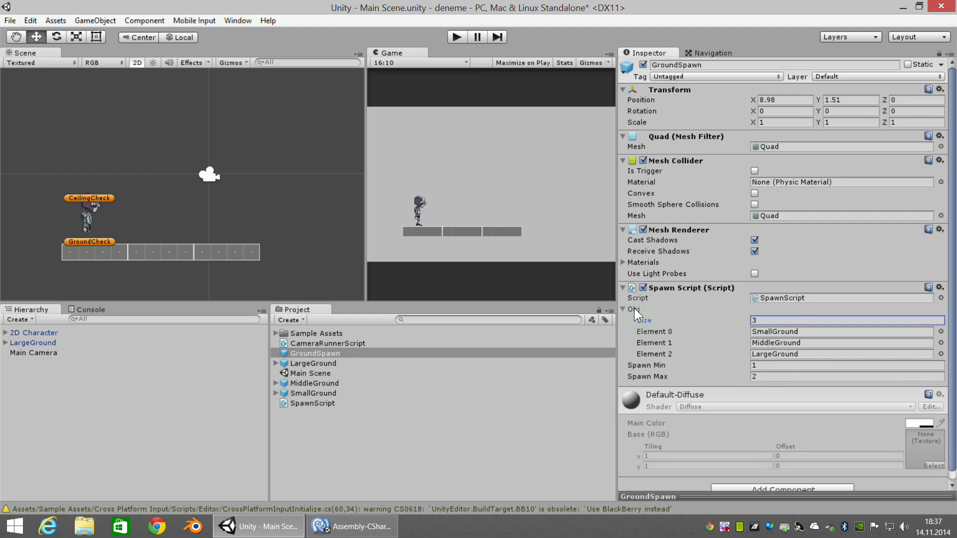
left_click(379, 529)
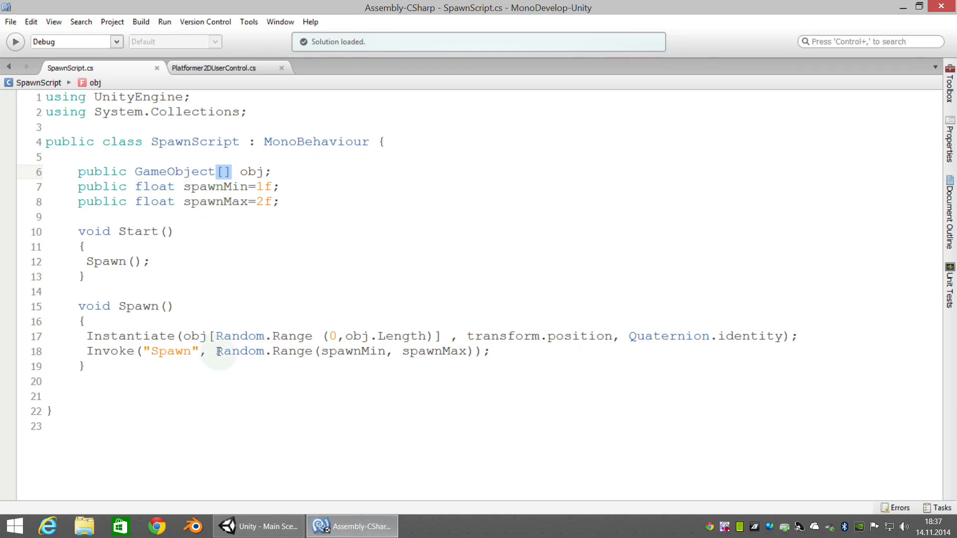
Type and delete a temporary '// GameObject[0]' comment, then save SpawnScript unchanged.
left_click(171, 215)
type("// GameObj")
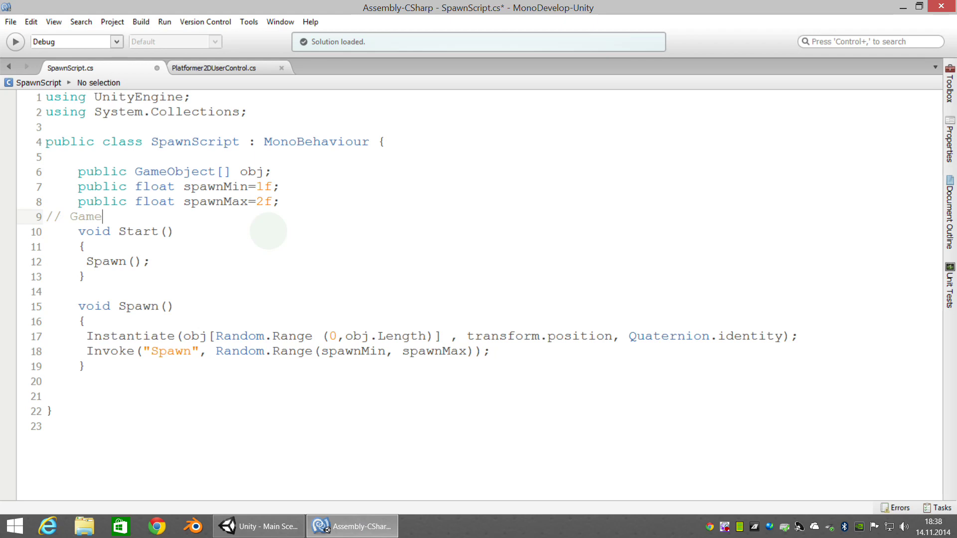
type("ect[0]")
key("Left")
key("BackSpace")
type("1")
key("End")
key("shift+Home")
key("BackSpace")
key("ctrl+s")
left_click(259, 527)
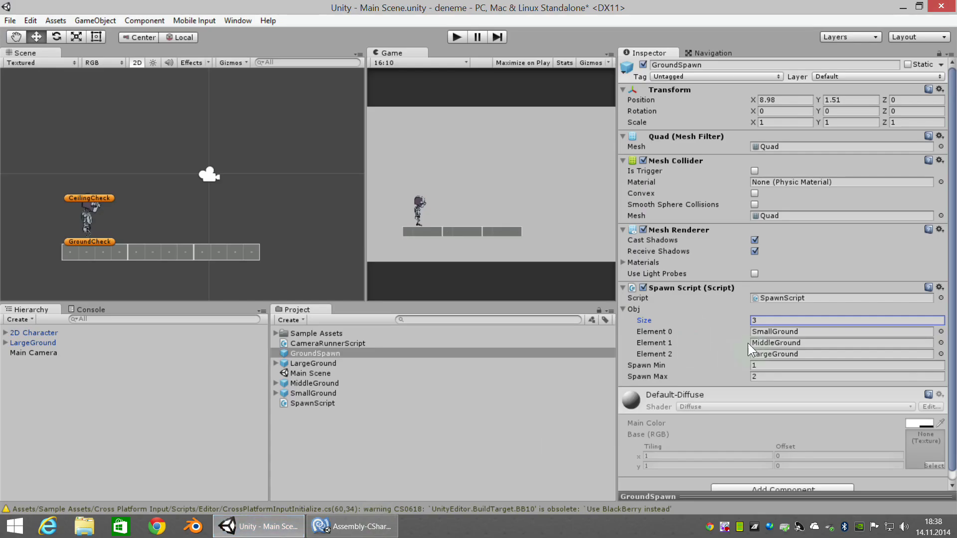
Preview and delete SmallGround, MiddleGround and LargeGround, then place a GroundSpawn instance in the scene.
left_click(298, 392)
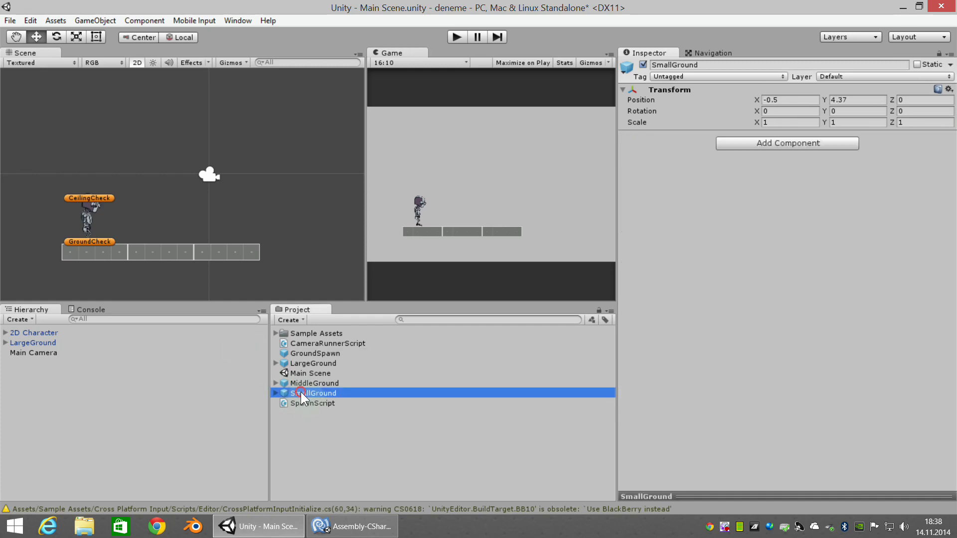
left_click_drag(301, 392, 175, 175)
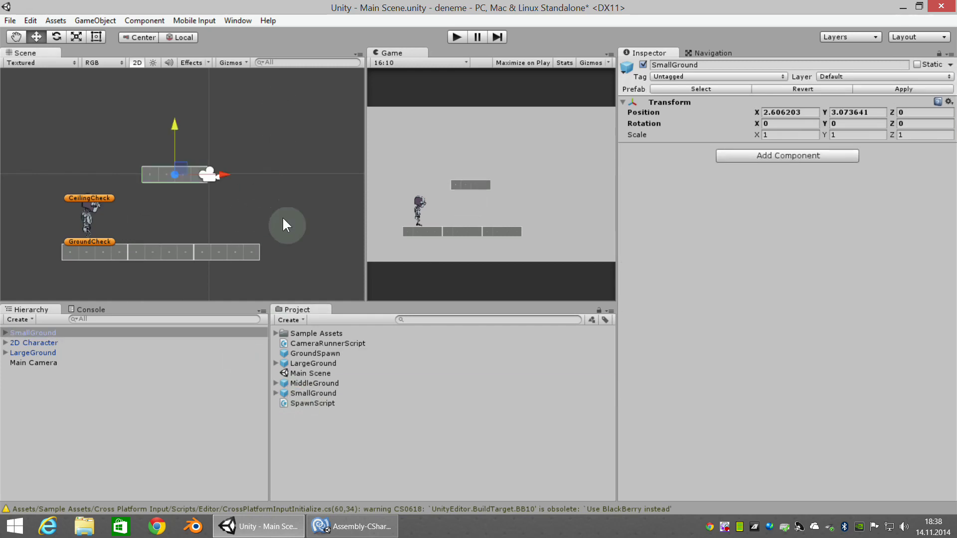
key("Delete")
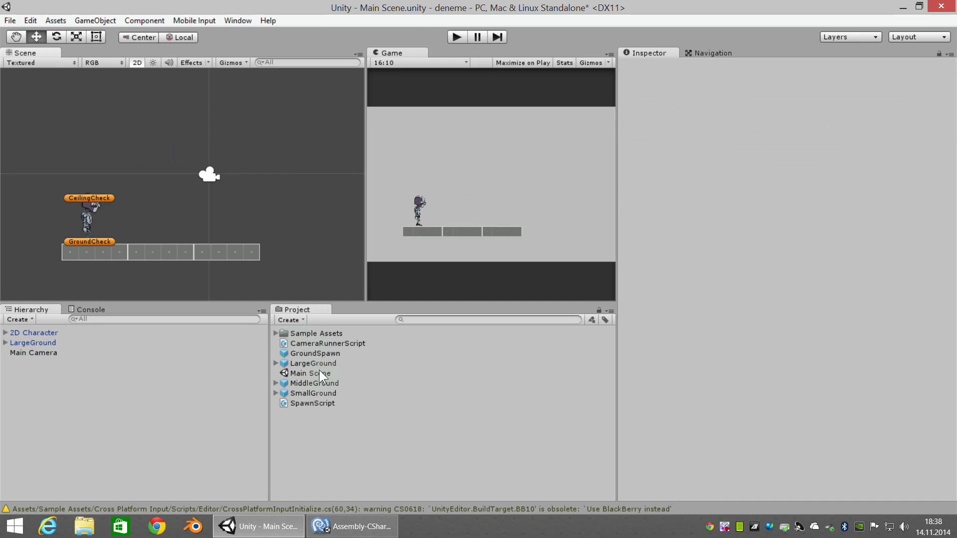
left_click_drag(319, 383, 265, 111)
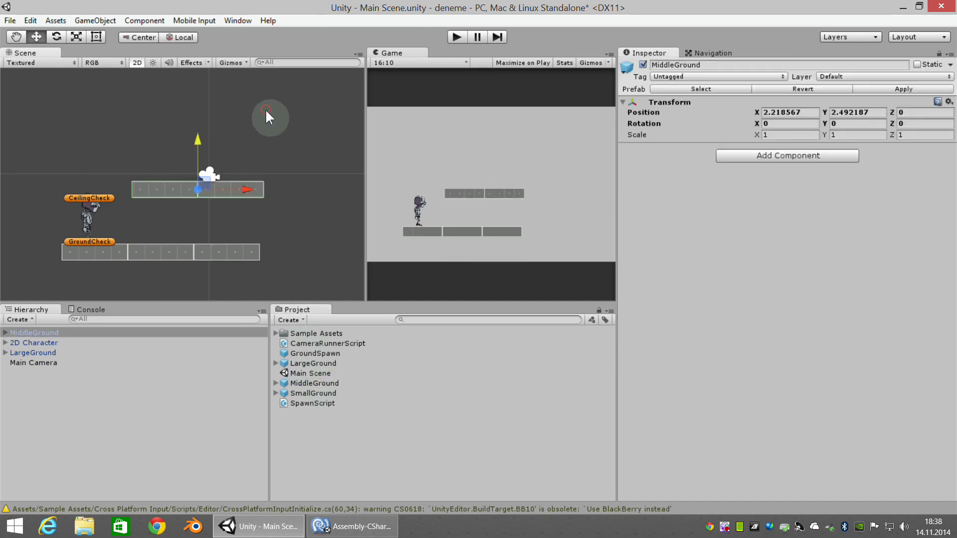
key("Delete")
left_click_drag(312, 363, 256, 69)
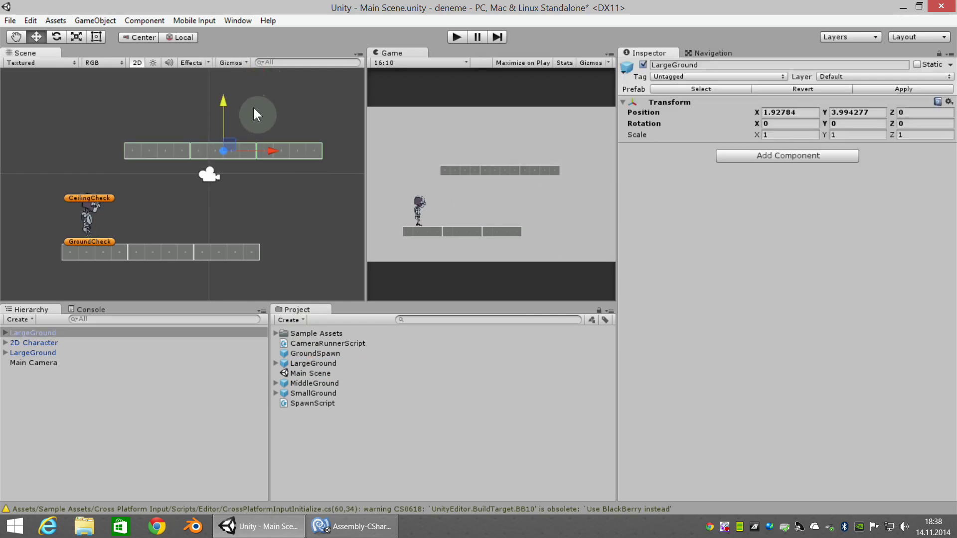
key("Delete")
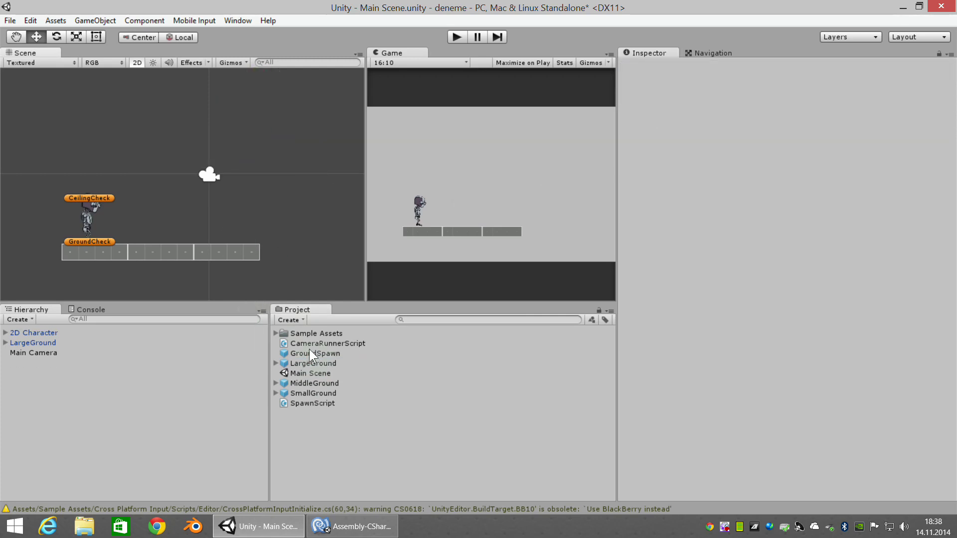
left_click_drag(363, 195, 326, 195)
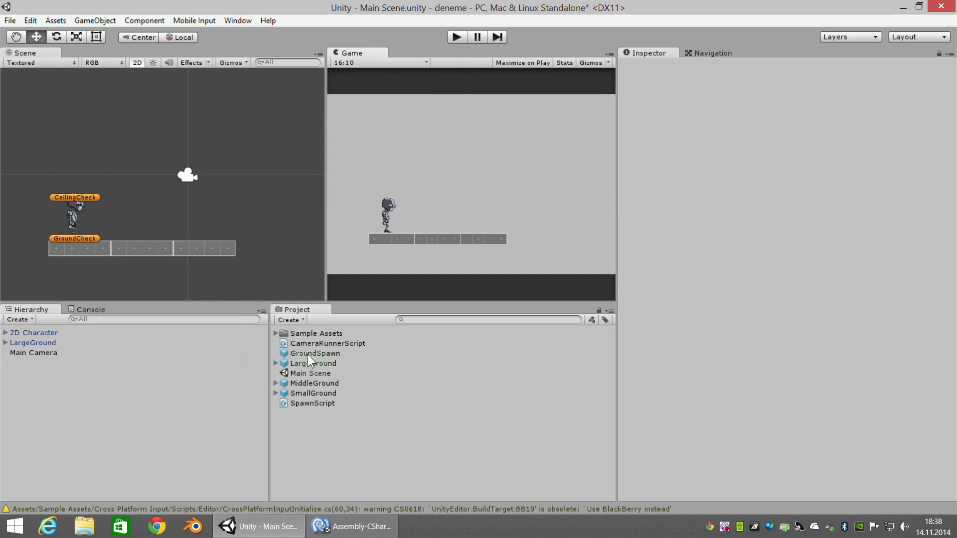
left_click_drag(308, 353, 264, 154)
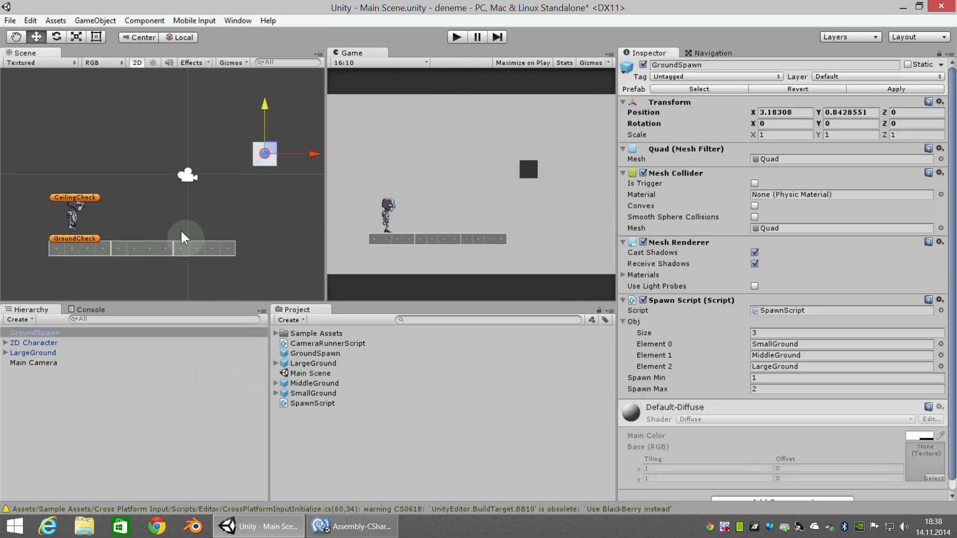
Parent GroundSpawn under Main Camera and inspect the camera's view bounds.
left_click(25, 332)
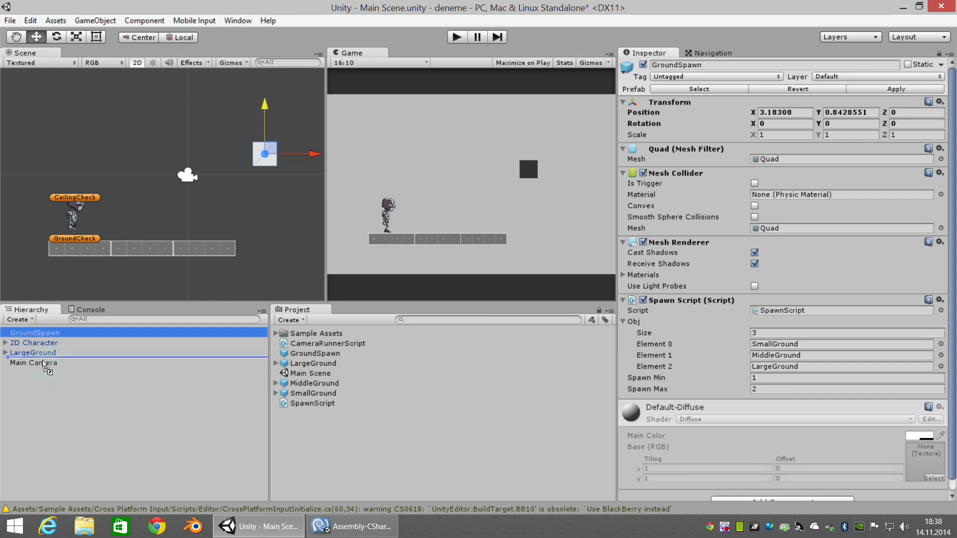
left_click_drag(49, 331, 35, 363)
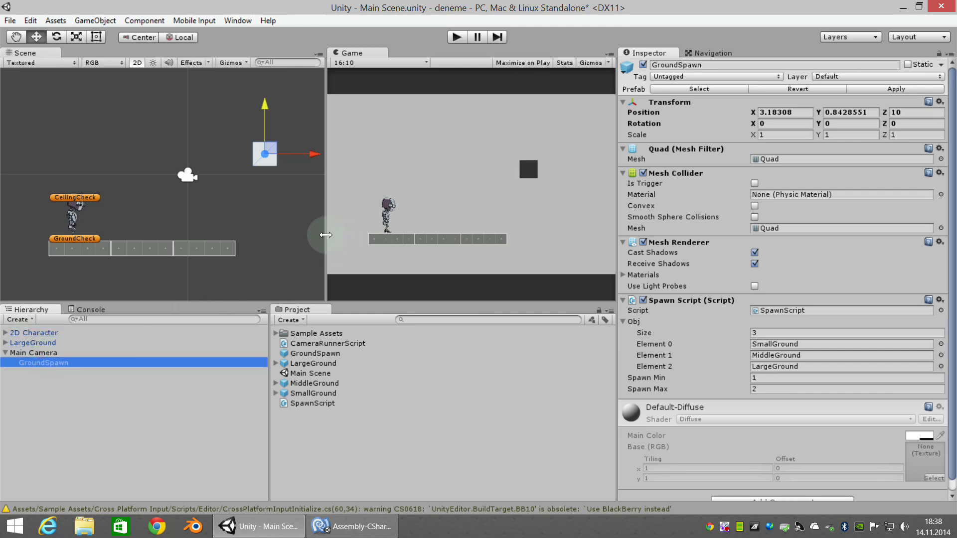
left_click_drag(326, 237, 402, 236)
left_click(25, 353)
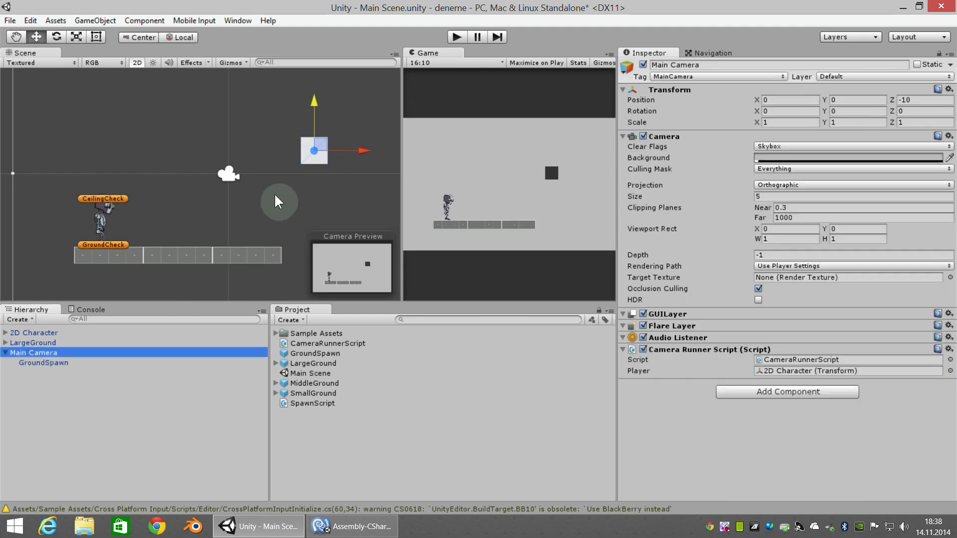
scroll(274, 209, "down", 3)
scroll(272, 269, "down", 2)
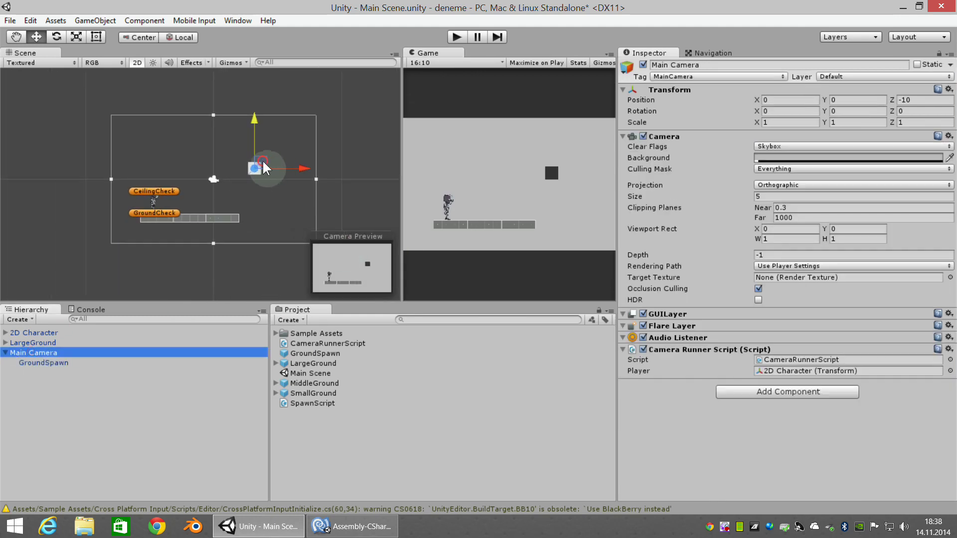
left_click_drag(261, 161, 265, 177)
key("ctrl+z")
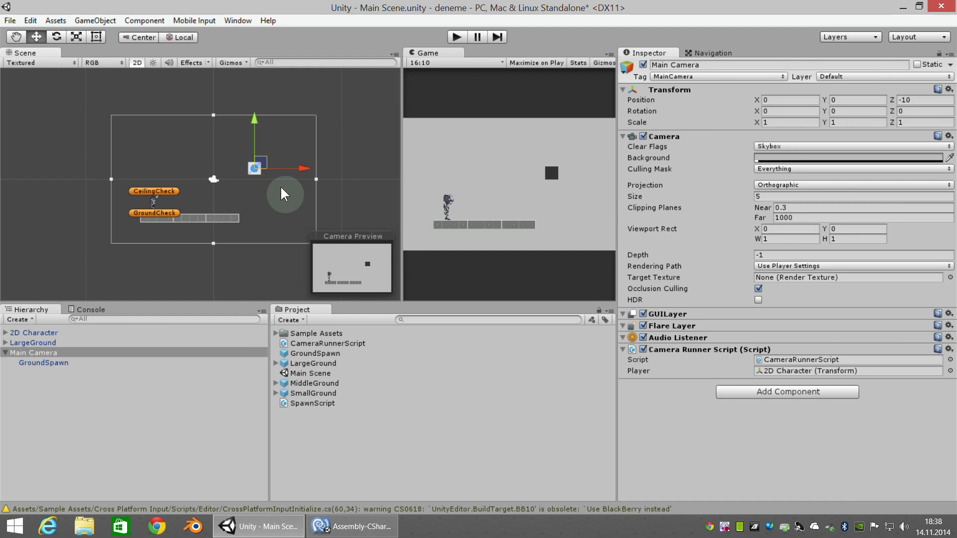
Move GroundSpawn just past the camera's right edge, around X 11.46, Y 1.87.
left_click(270, 193)
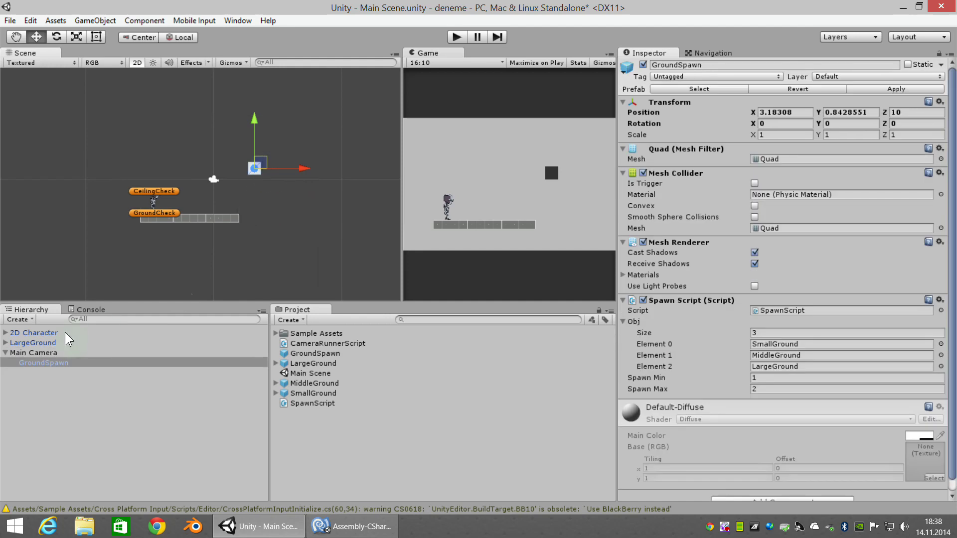
left_click(38, 363)
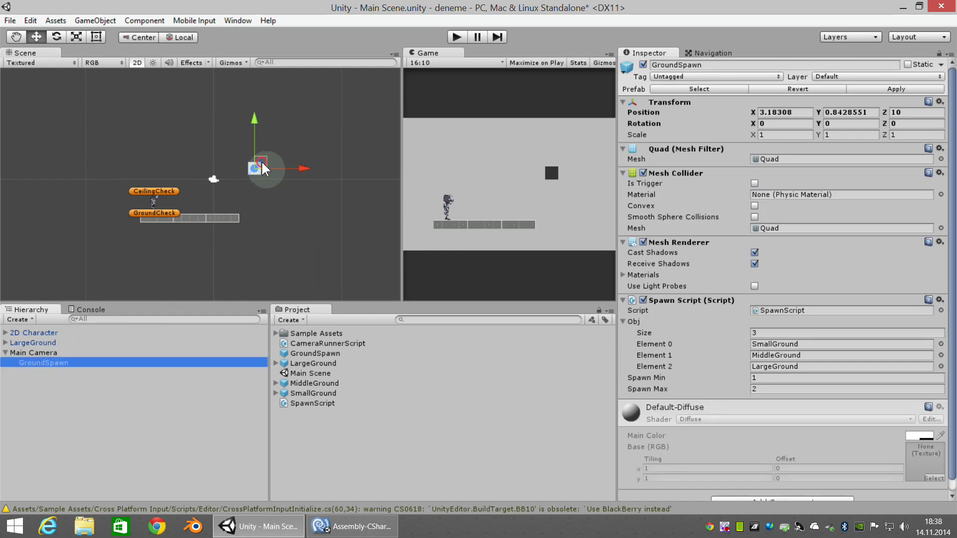
left_click_drag(261, 160, 372, 145)
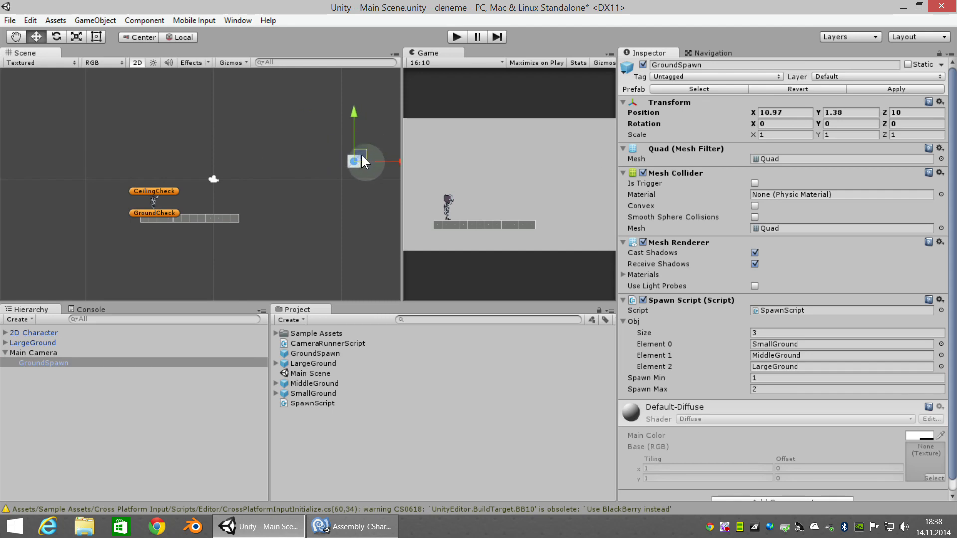
left_click_drag(372, 150, 373, 157)
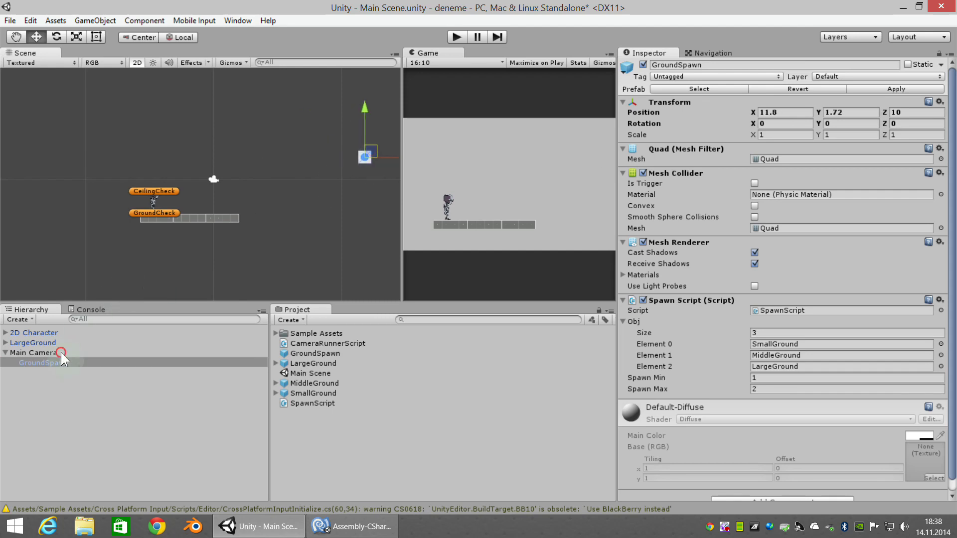
left_click(60, 353)
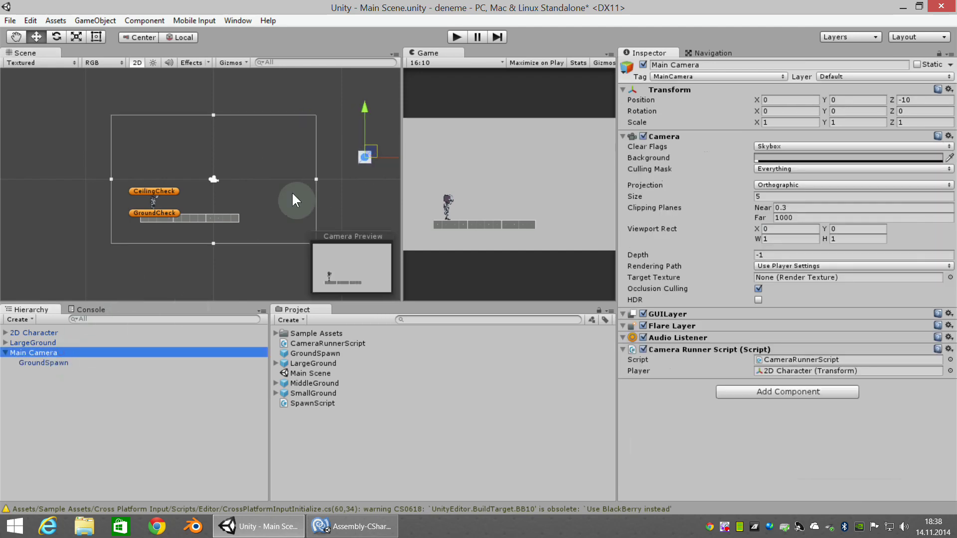
left_click(373, 151)
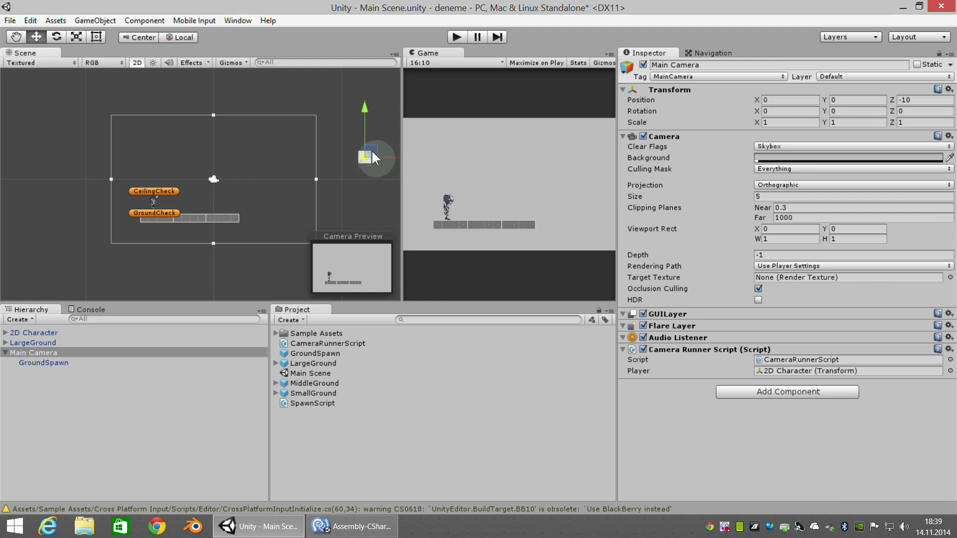
left_click_drag(372, 150, 372, 151)
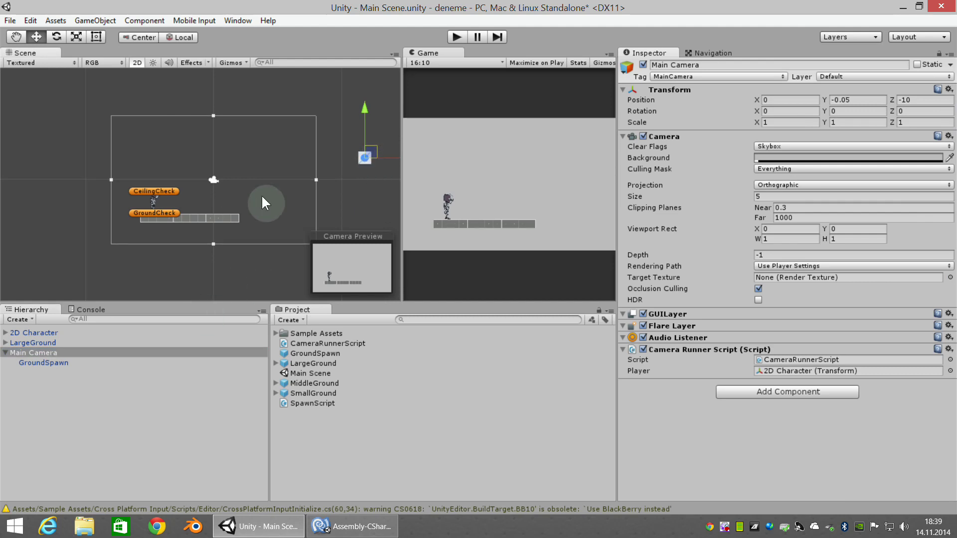
left_click(68, 363)
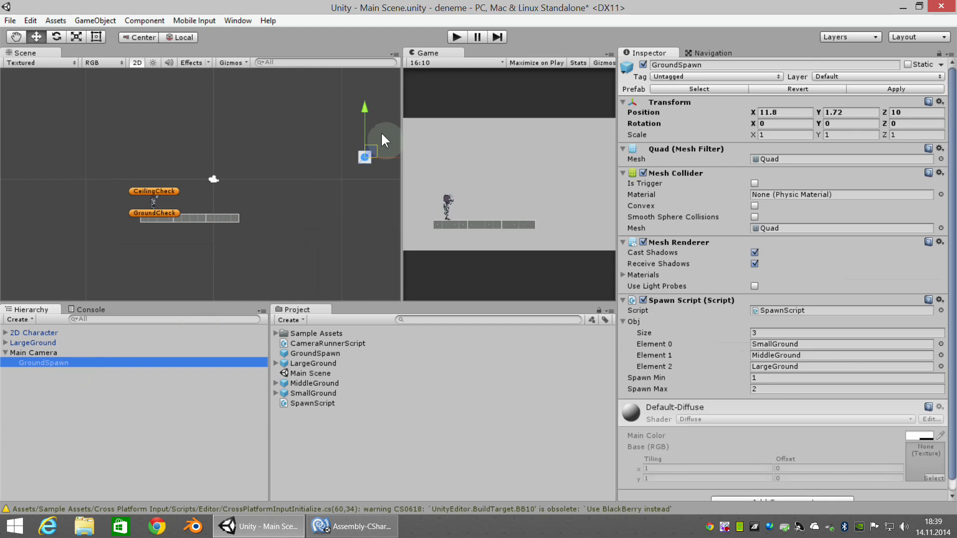
left_click_drag(380, 149, 370, 147)
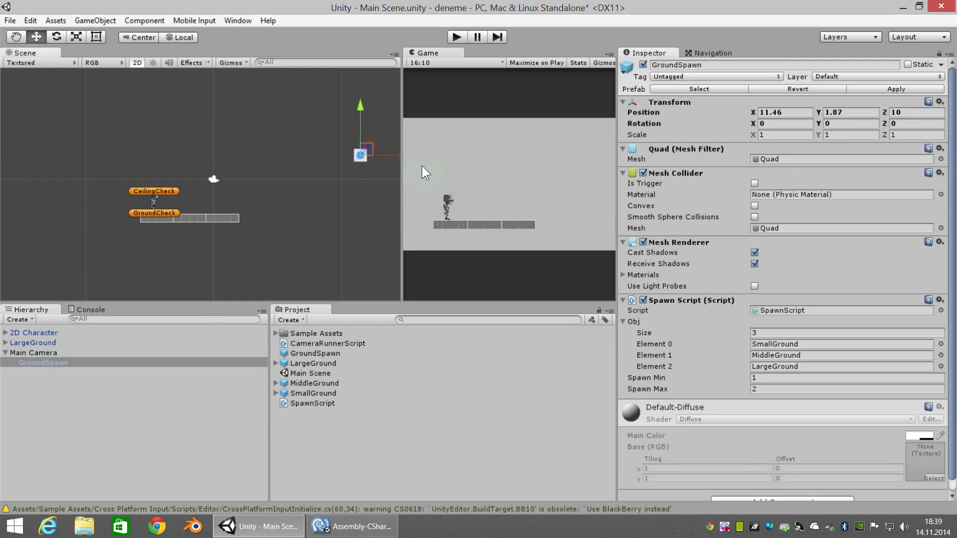
left_click_drag(403, 178, 197, 177)
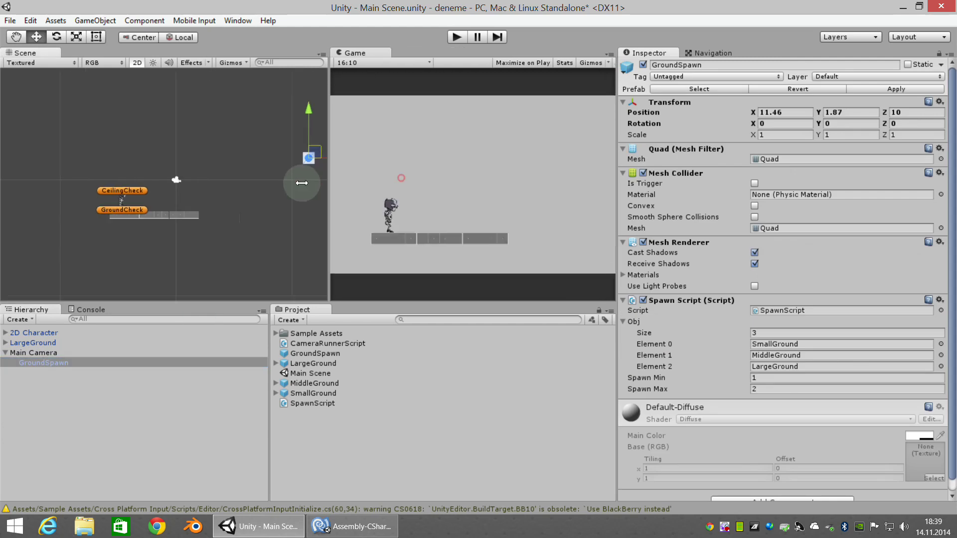
left_click(456, 37)
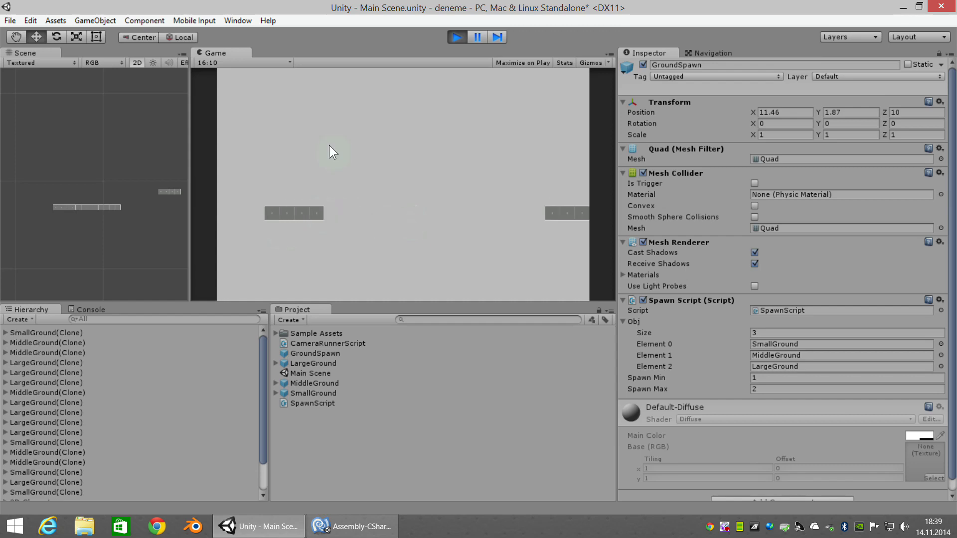
key("ctrl+p")
left_click_drag(189, 196, 445, 195)
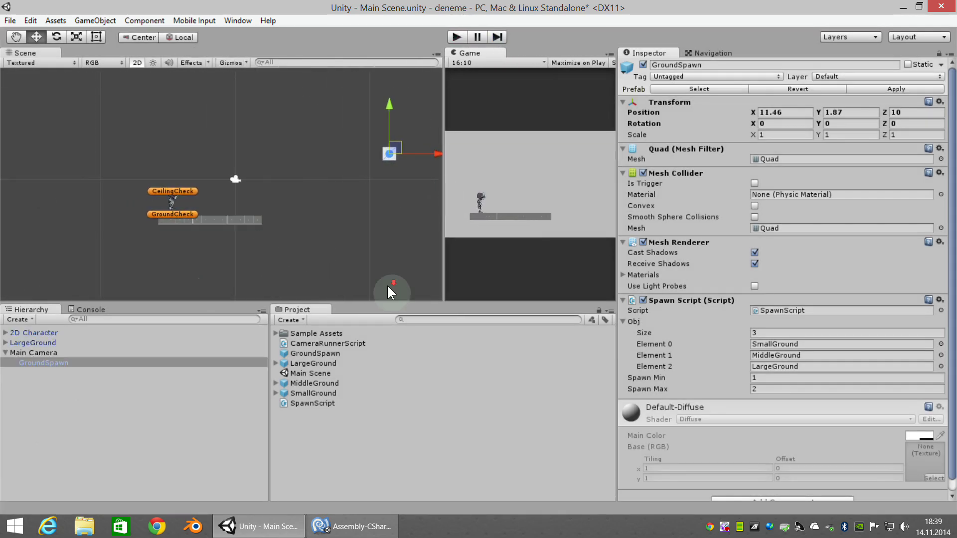
Duplicate GroundSpawn and move the copy right and lower, near X 19.6, Y -1.16.
scroll(387, 284, "down", 2)
middle_click_drag(343, 212, 174, 191)
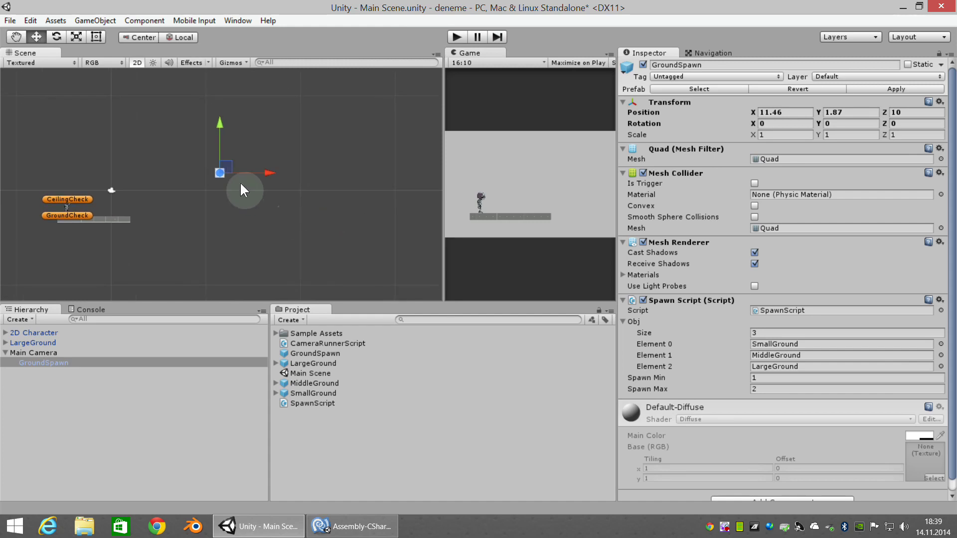
left_click(69, 360)
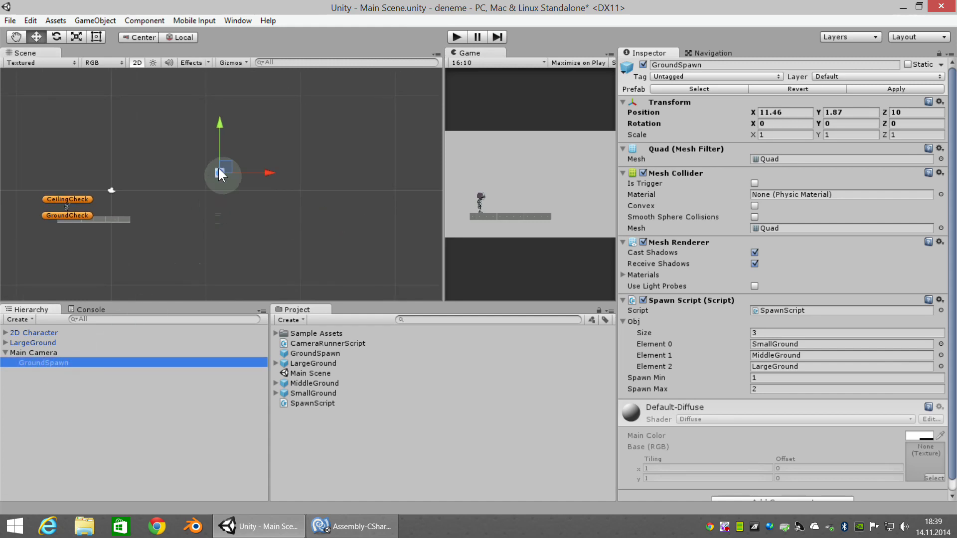
key("ctrl+d")
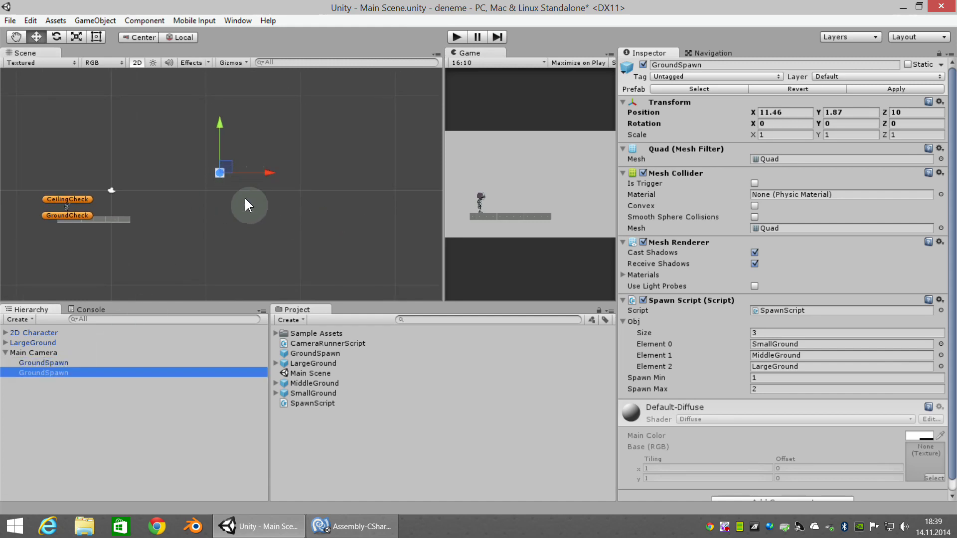
left_click_drag(228, 161, 305, 191)
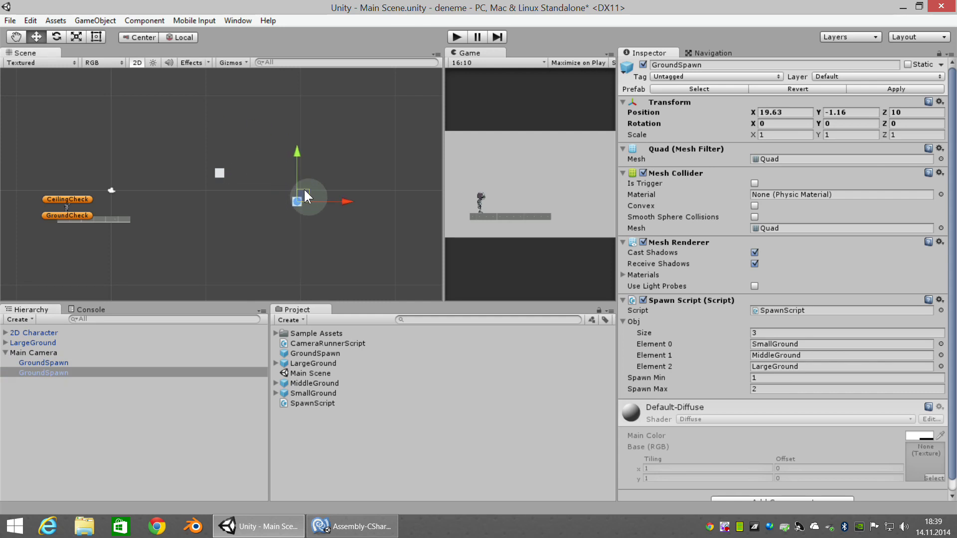
Duplicate it again, raise the new spawner to Y 4.24, and widen the Game view.
key("ctrl+d")
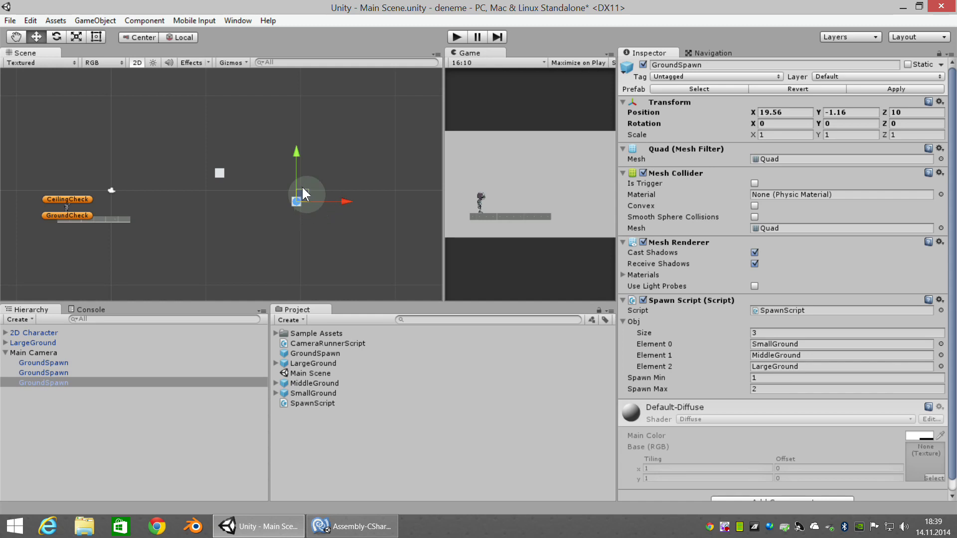
left_click_drag(298, 147, 302, 101)
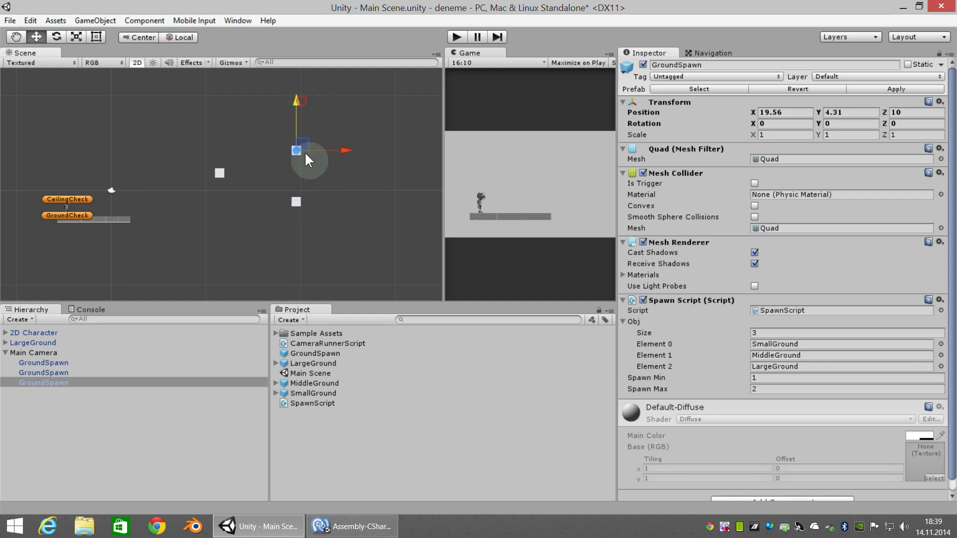
left_click_drag(441, 173, 205, 182)
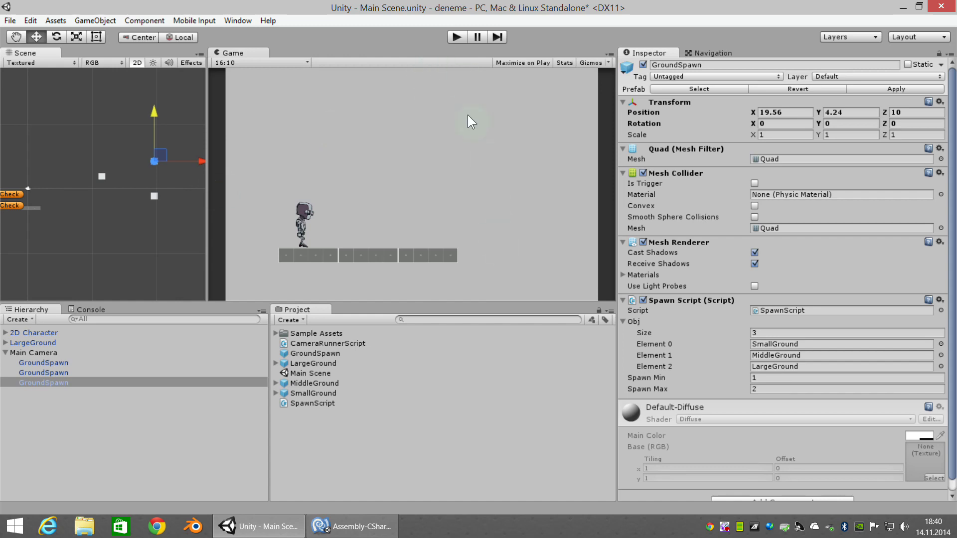
Play the game twice to watch platforms spawn at three heights, then widen the Scene view.
left_click(457, 40)
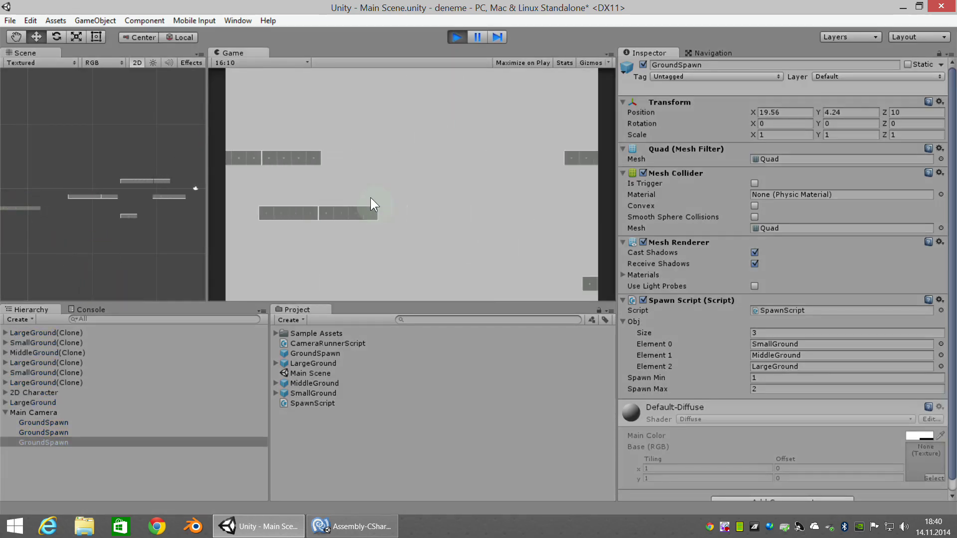
left_click(456, 38)
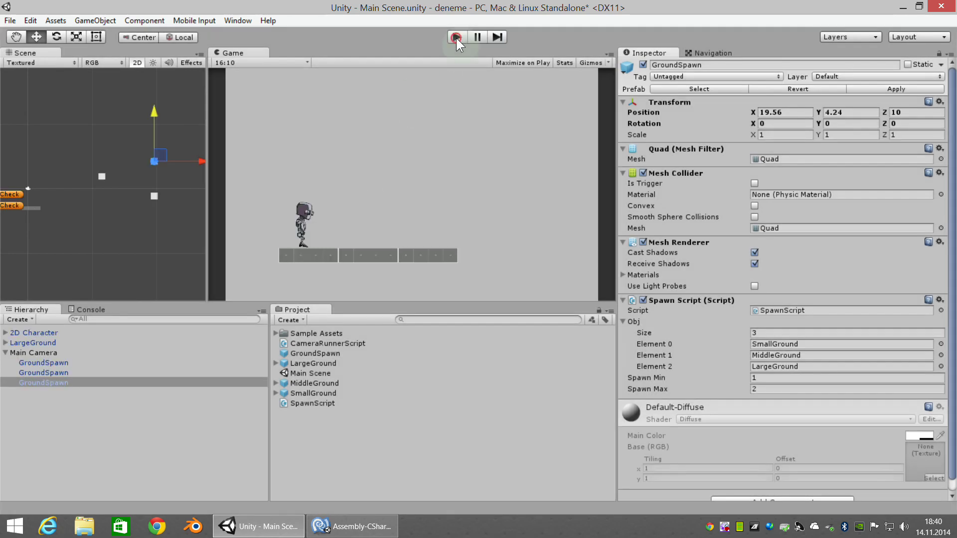
left_click(456, 38)
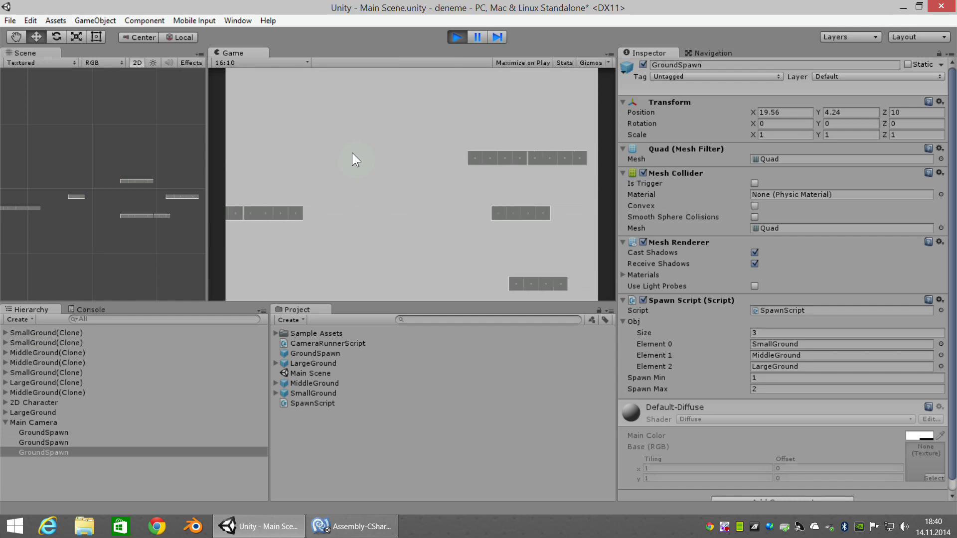
left_click(464, 38)
mouse_move(217, 186)
left_mouse_down()
mouse_move(552, 180)
mouse_move(462, 190)
left_mouse_up()
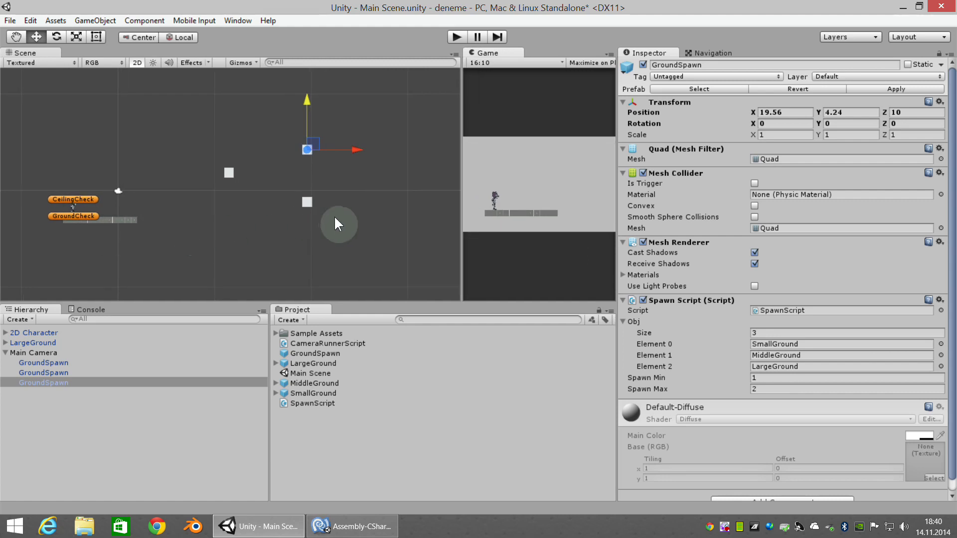
Select the lower GroundSpawn at Y -1.16 and enter 0 for Spawn Min and Spawn Max.
left_click(307, 204)
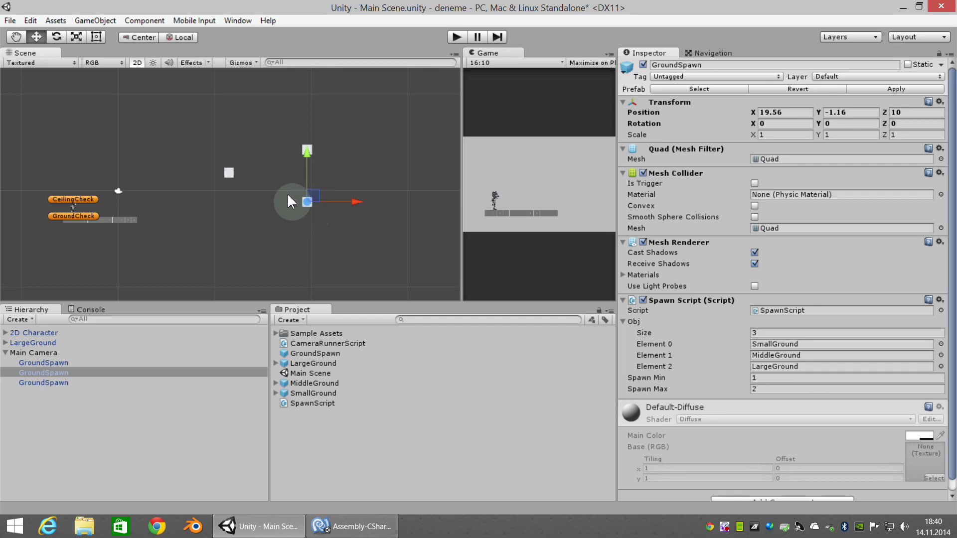
scroll(377, 243, "up", 3)
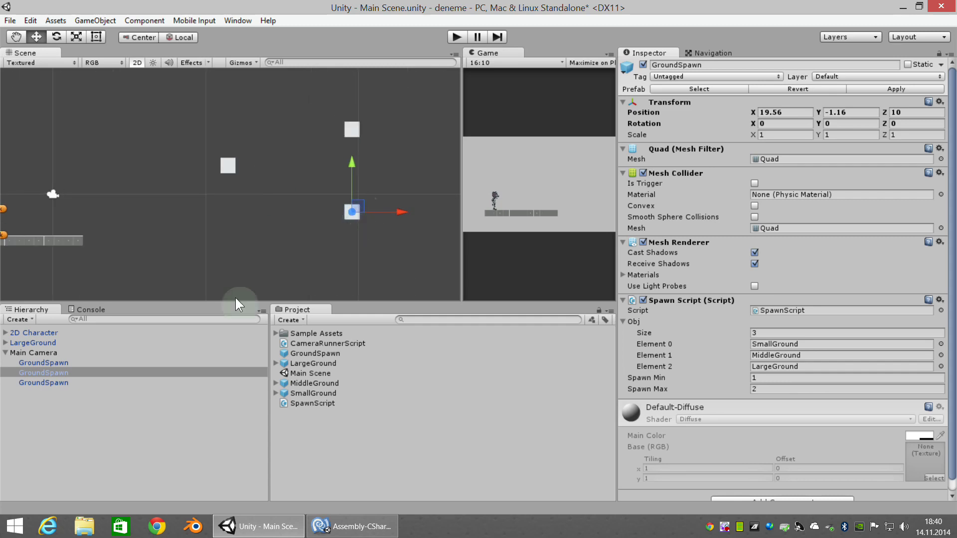
left_click(44, 374)
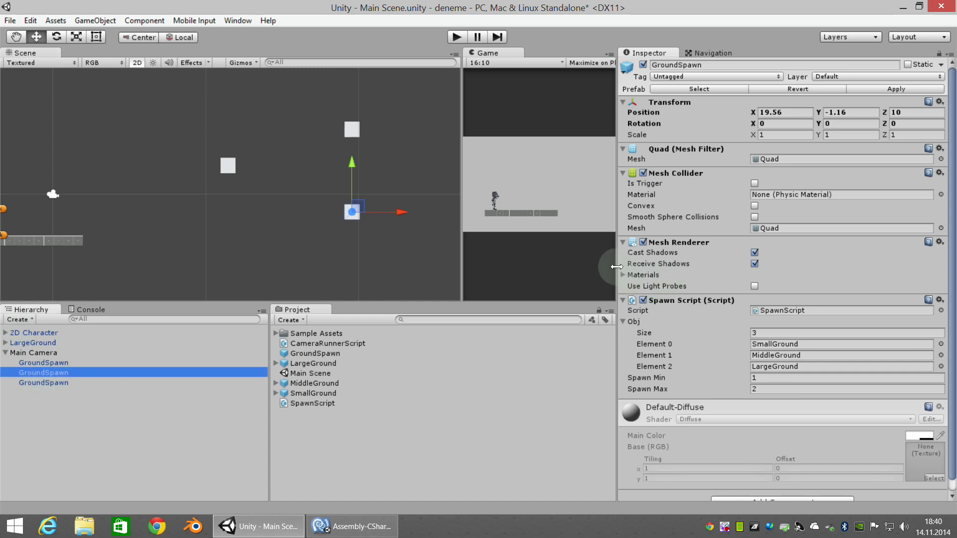
left_click_drag(618, 269, 562, 271)
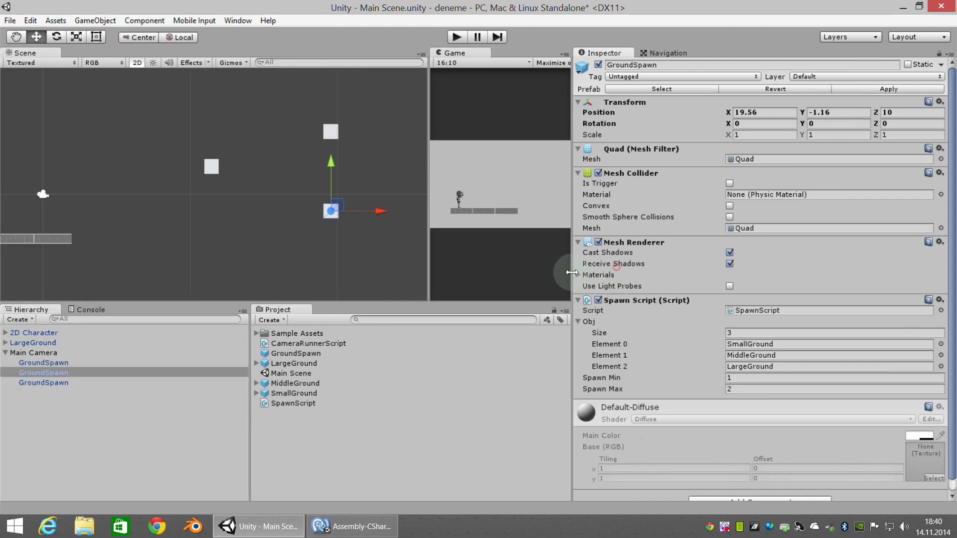
left_click(728, 378)
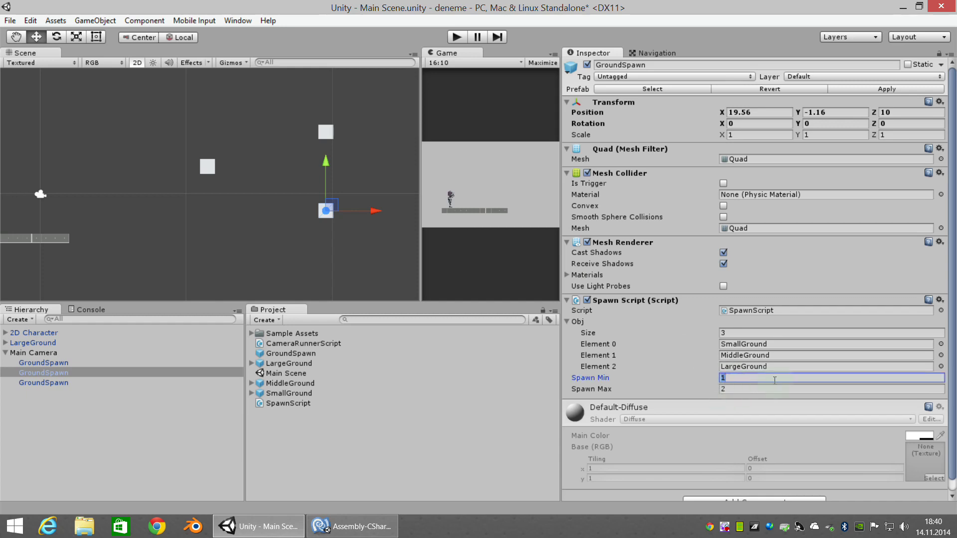
type("0")
key("Tab")
type("0")
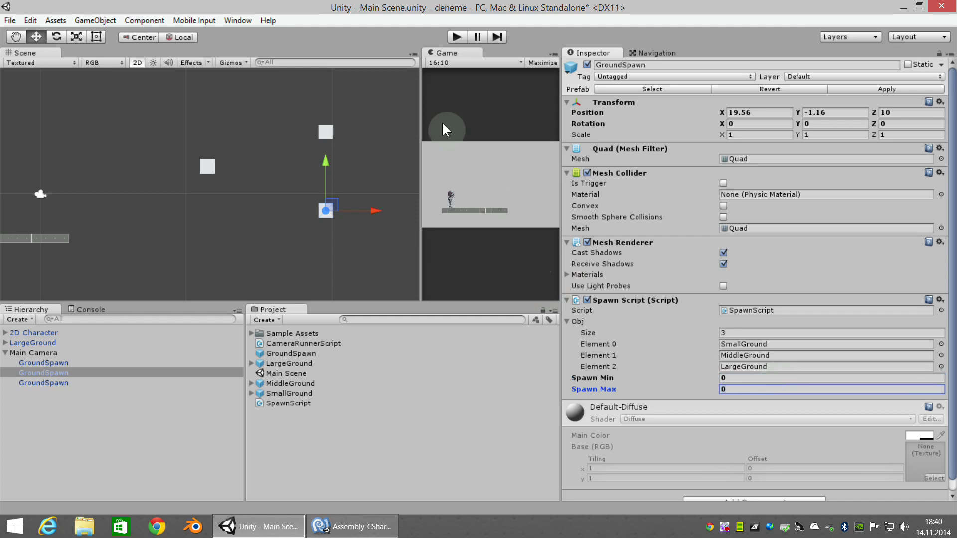
Restart Play mode to test the new spawn timing and enlarge the Game view.
left_click_drag(421, 116, 268, 126)
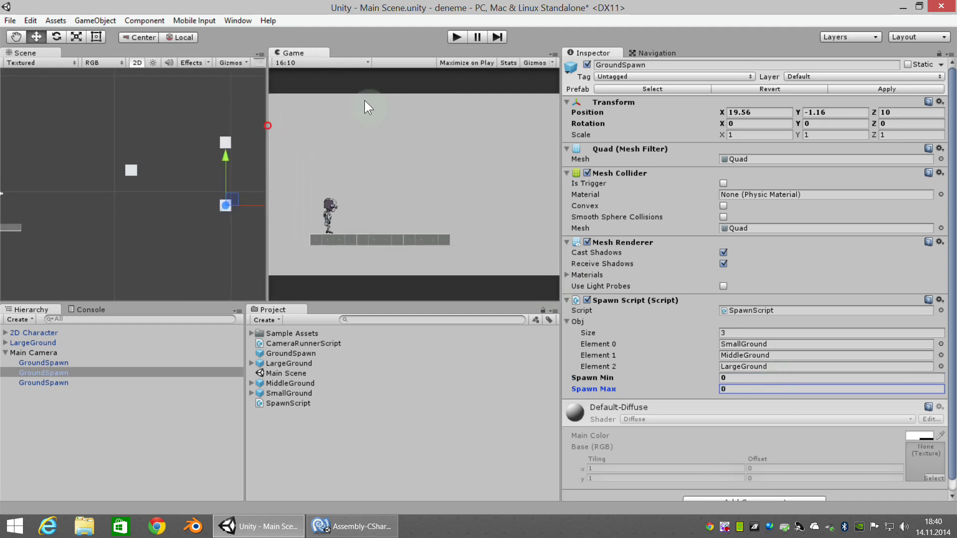
left_click(455, 39)
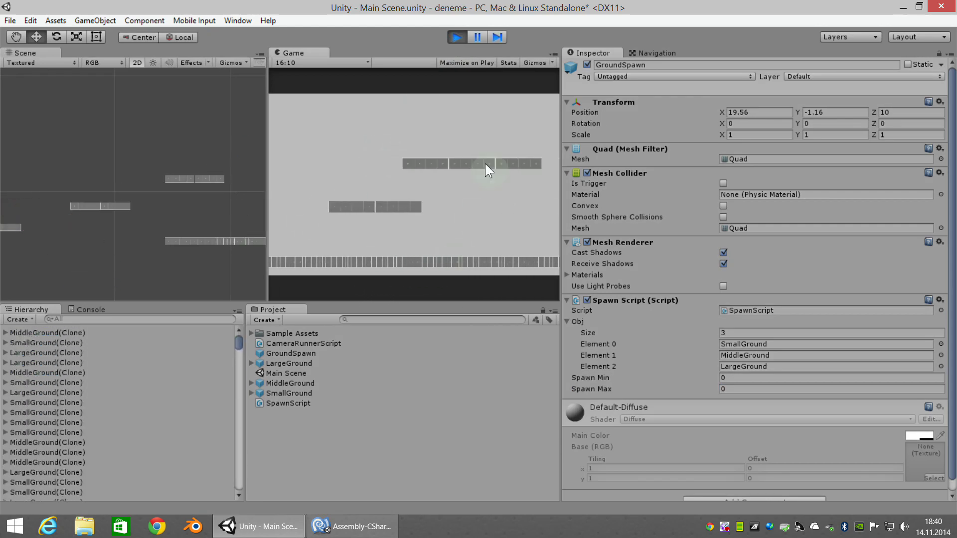
left_click(455, 38)
left_click(457, 40)
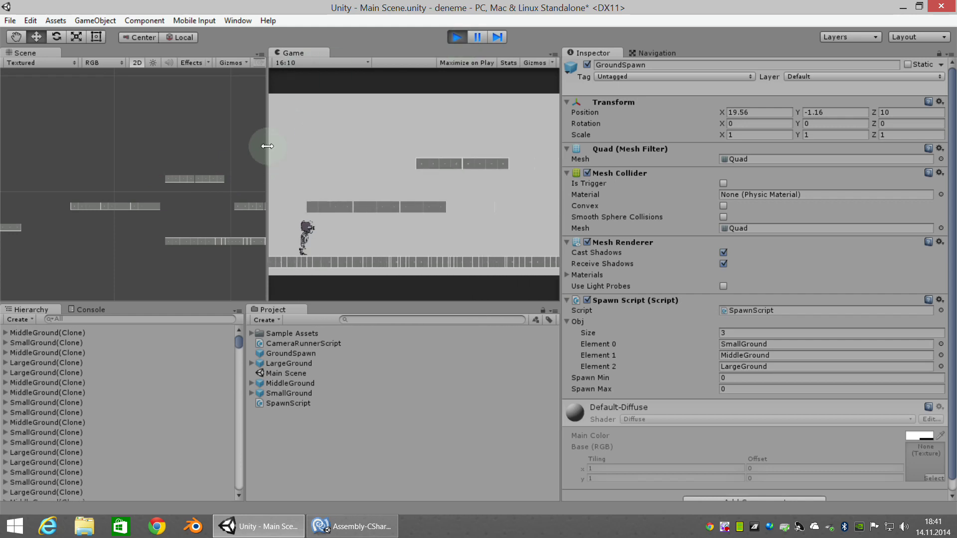
left_click_drag(267, 154, 126, 153)
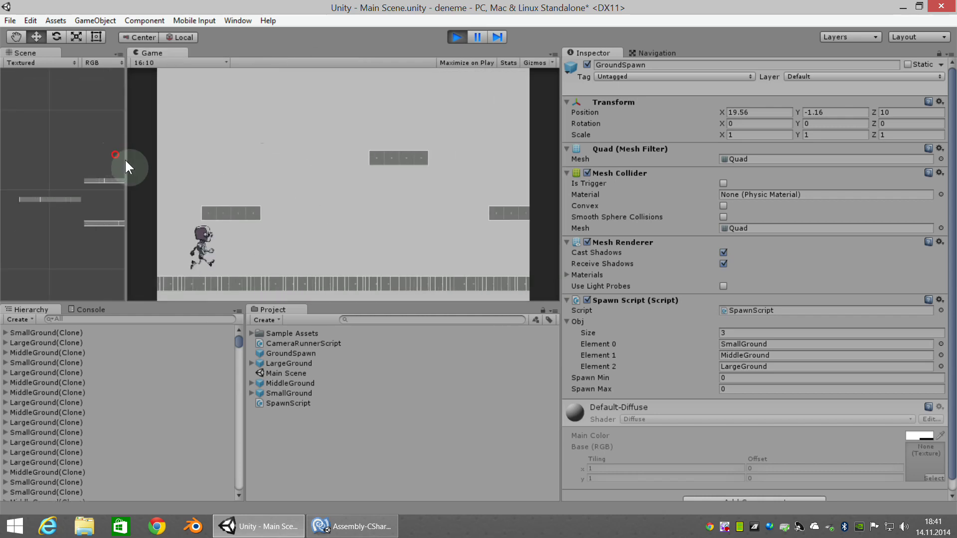
Make the character jump repeatedly along the continuous ground strip.
left_click(308, 167)
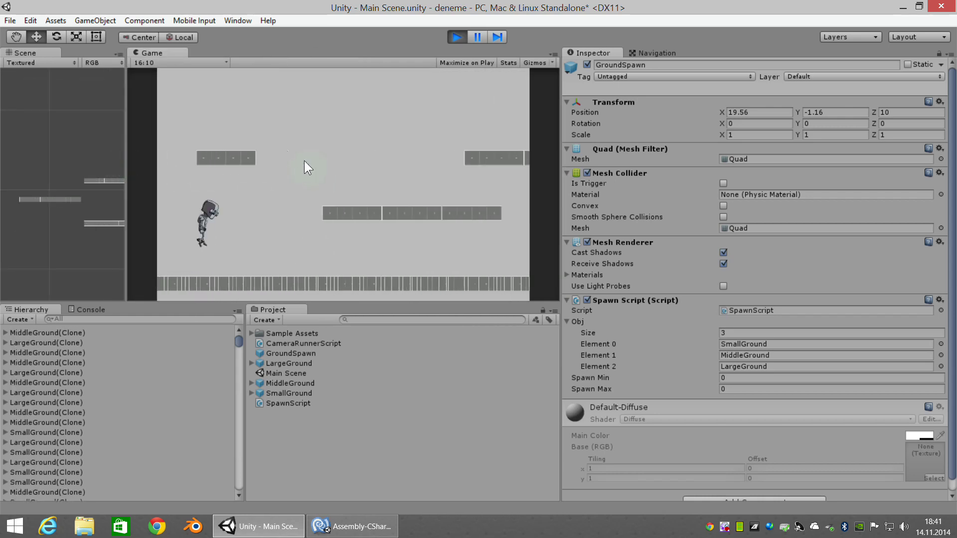
left_click(308, 167)
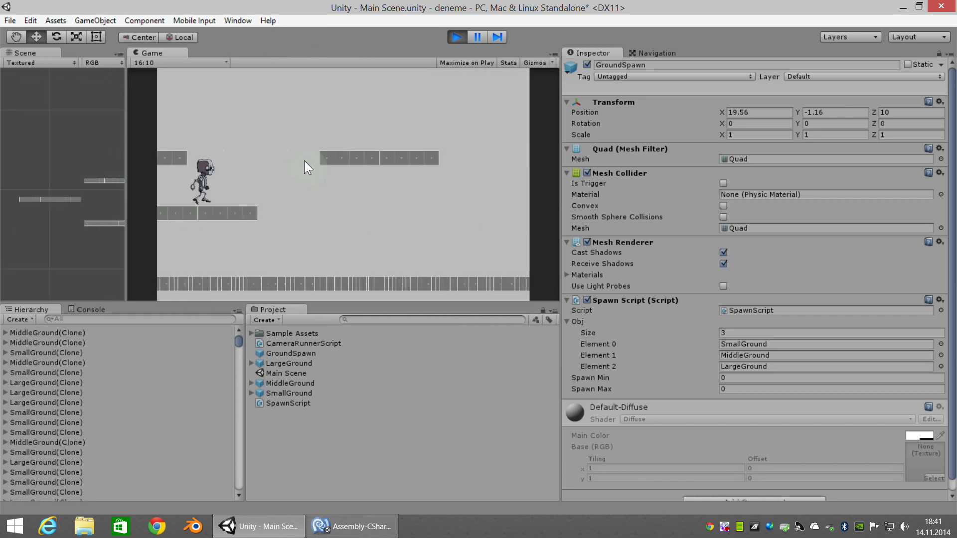
left_click(308, 167)
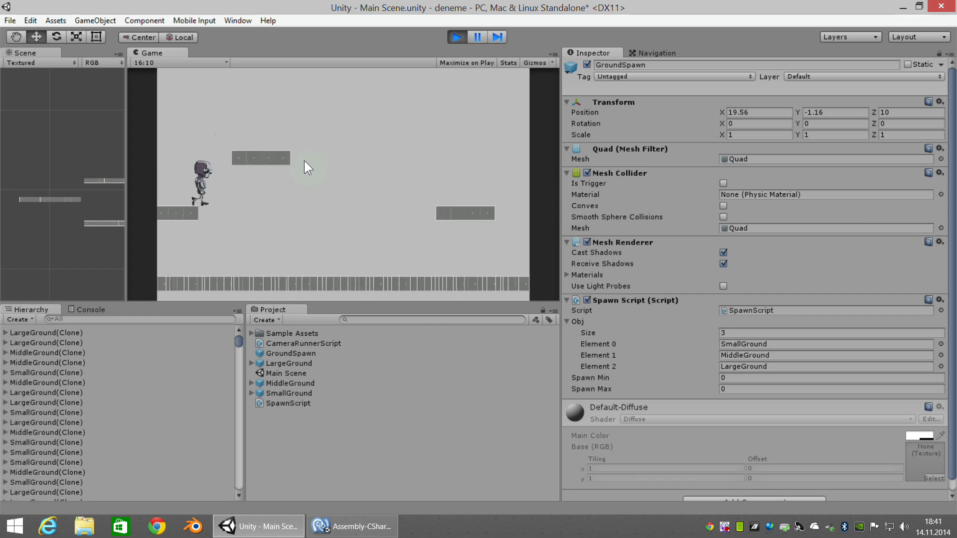
left_click(308, 167)
left_click(307, 167)
left_click(308, 167)
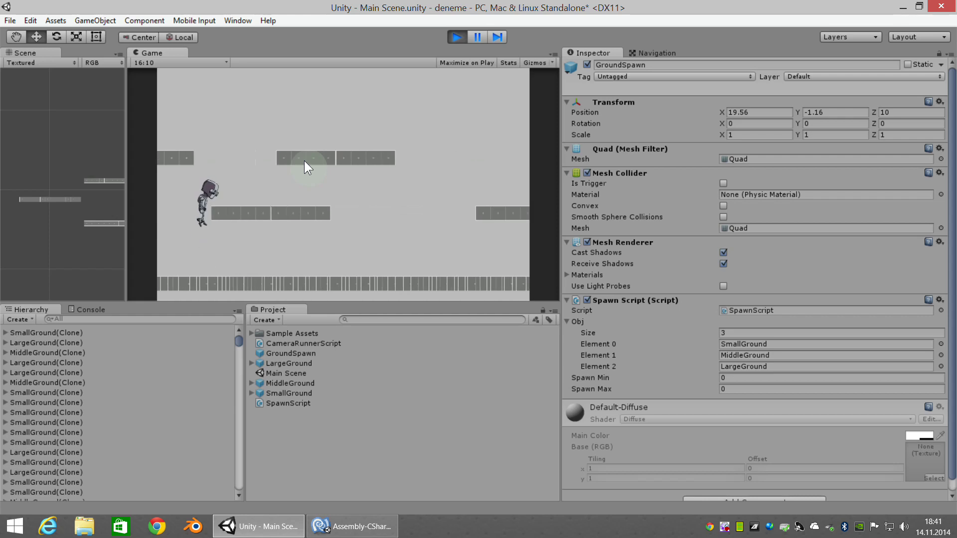
left_click(308, 167)
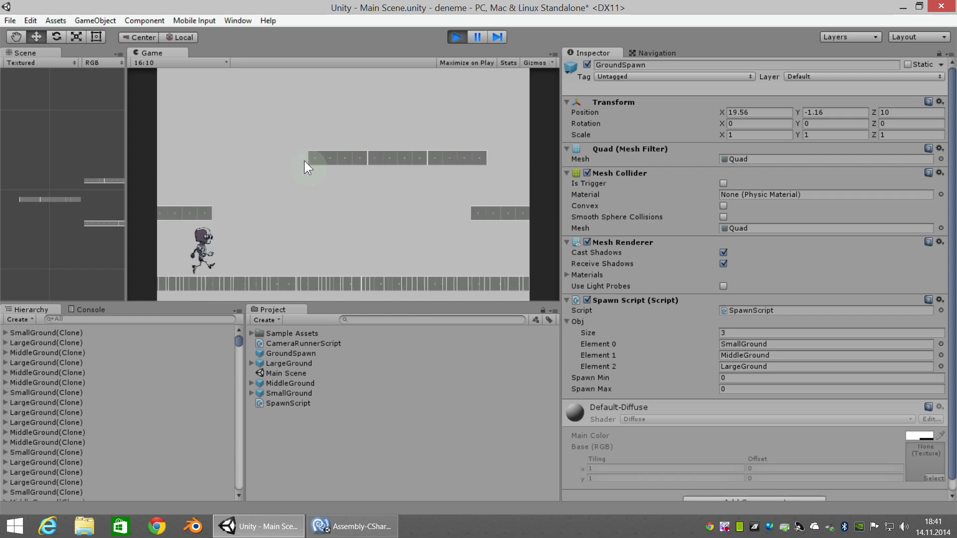
left_click(304, 161)
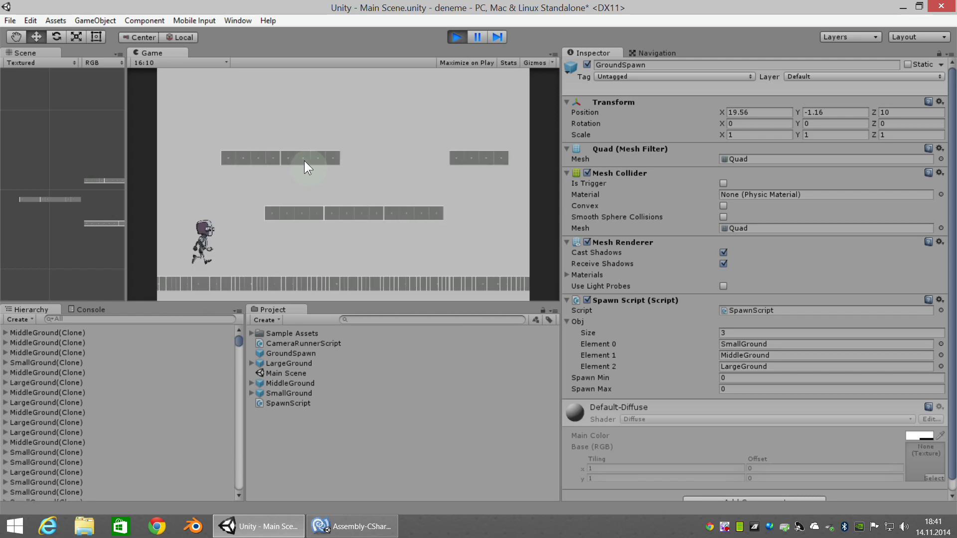
Jump and double-jump the character onto the higher randomly spawned platforms.
key("space")
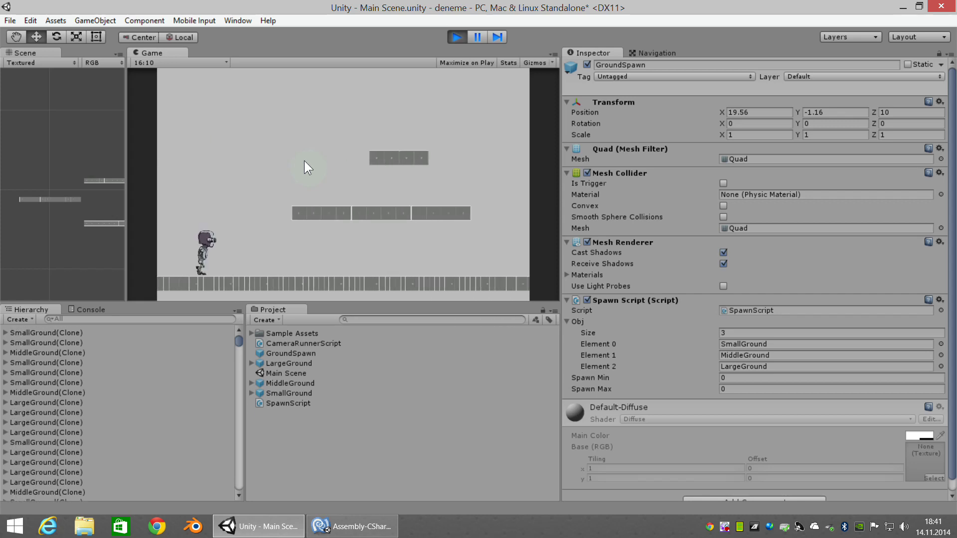
left_click(308, 167)
left_click(307, 167)
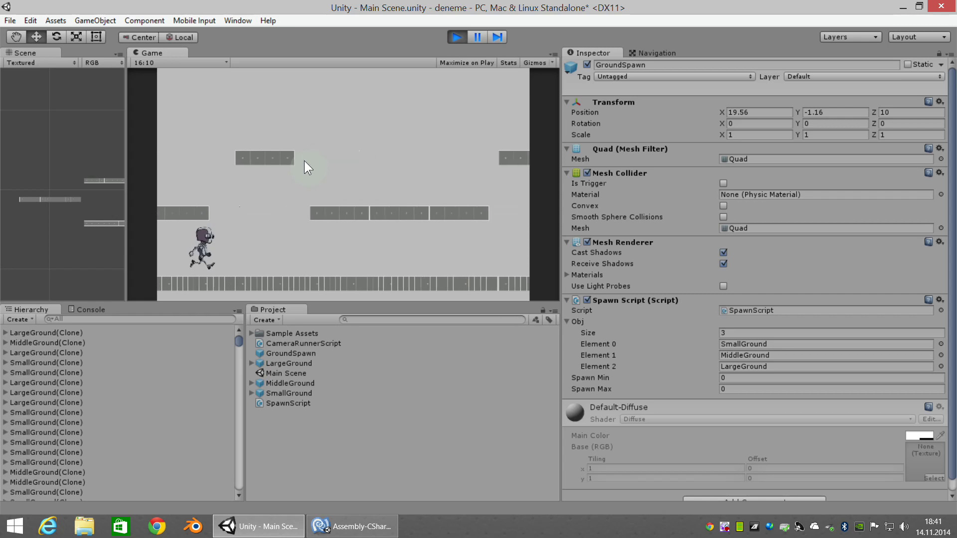
left_click(307, 167)
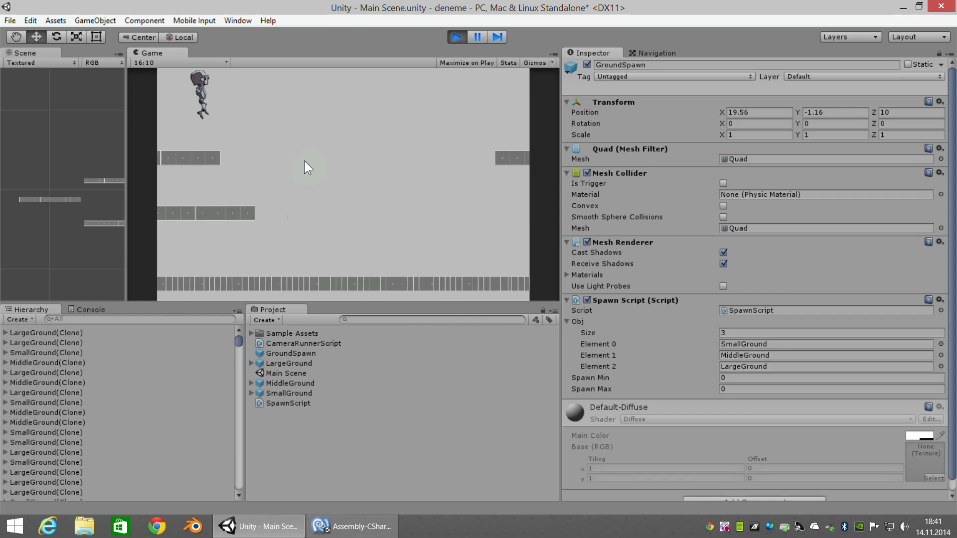
left_click(308, 167)
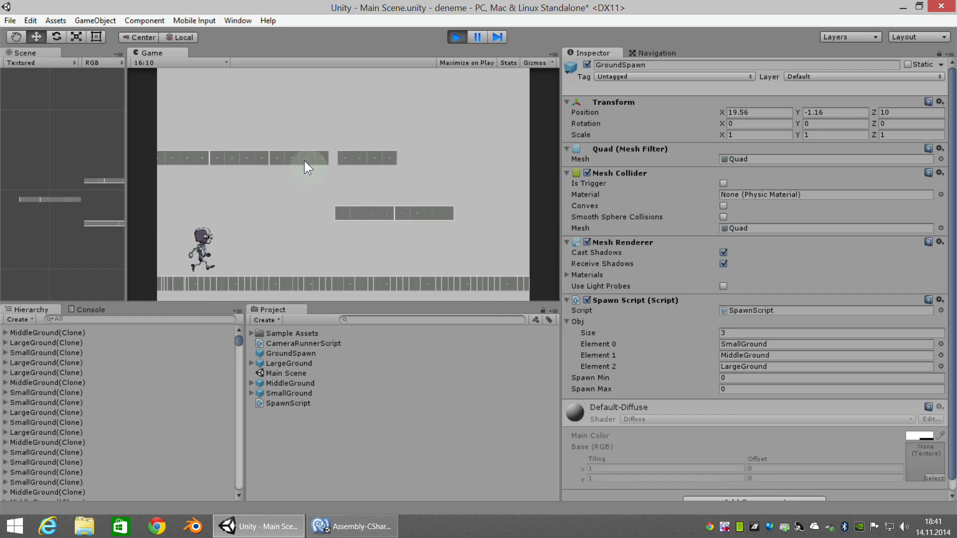
left_click(307, 167)
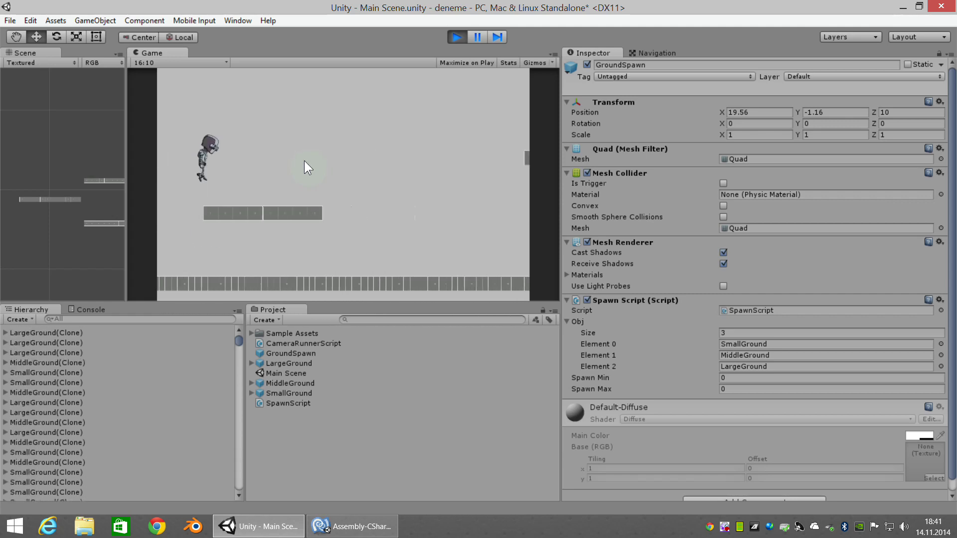
left_click(307, 167)
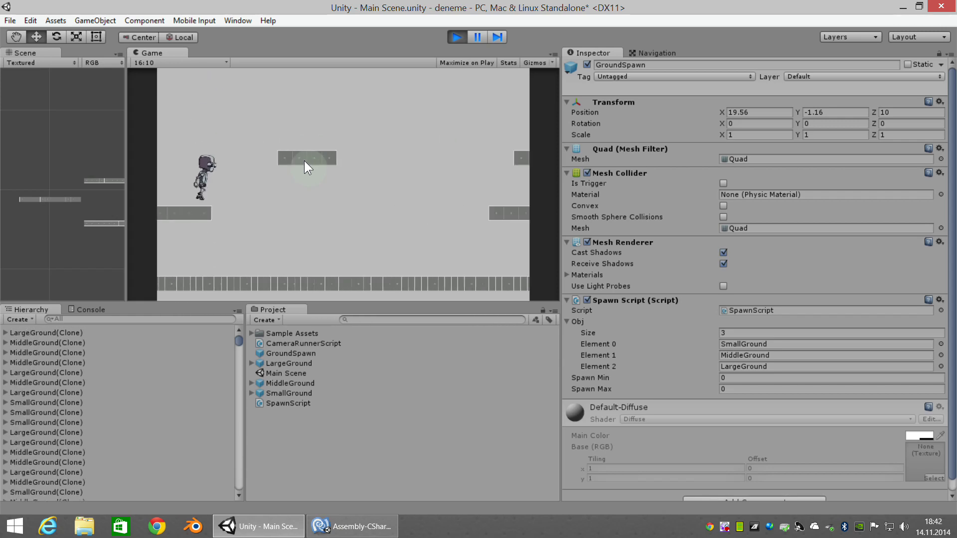
left_click(308, 167)
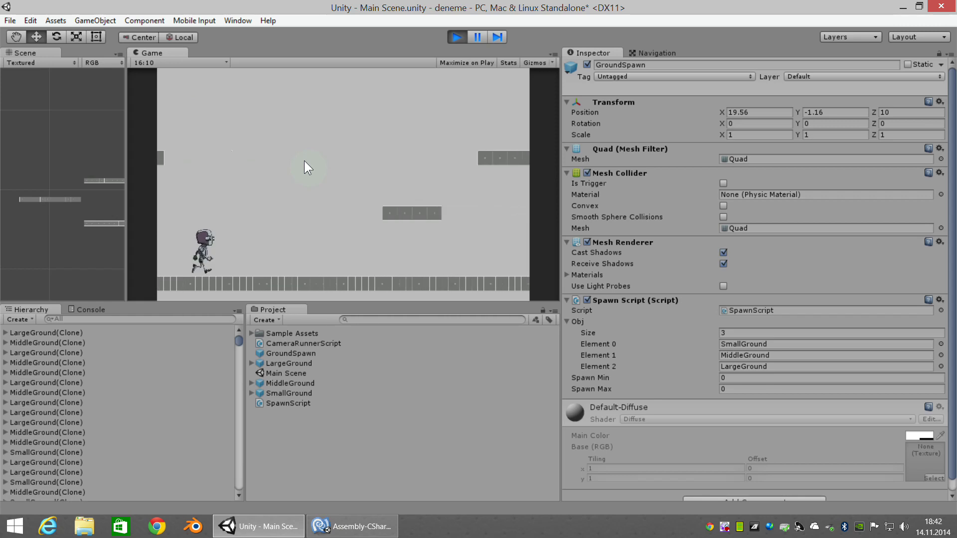